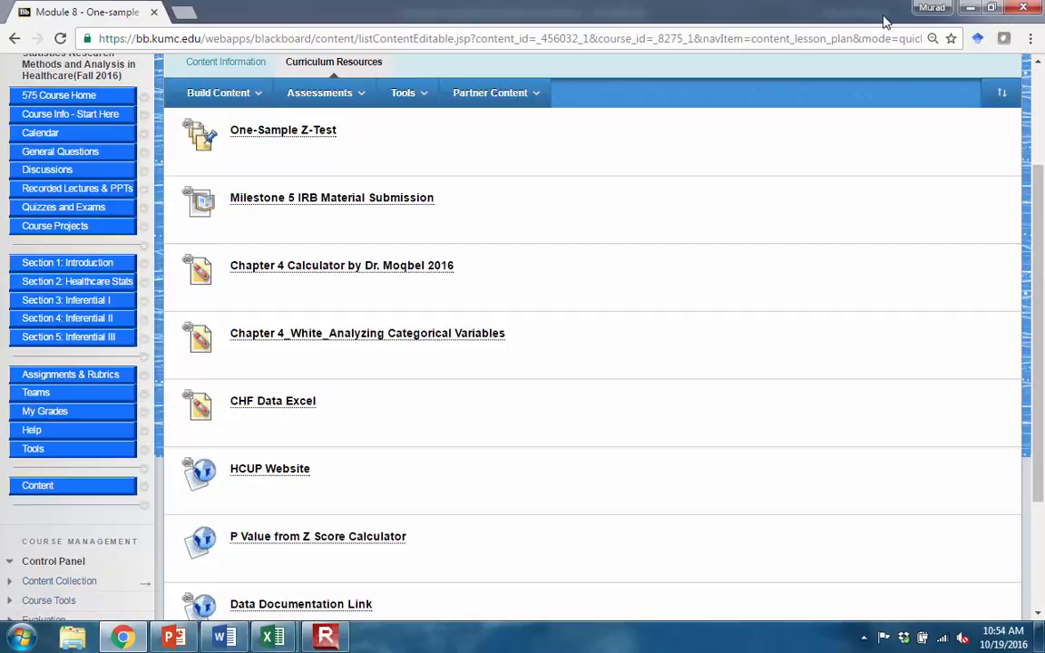
- Switch to the CHF Data(3) (2) workbook in Excel and maximize its window
left_click(972, 13)
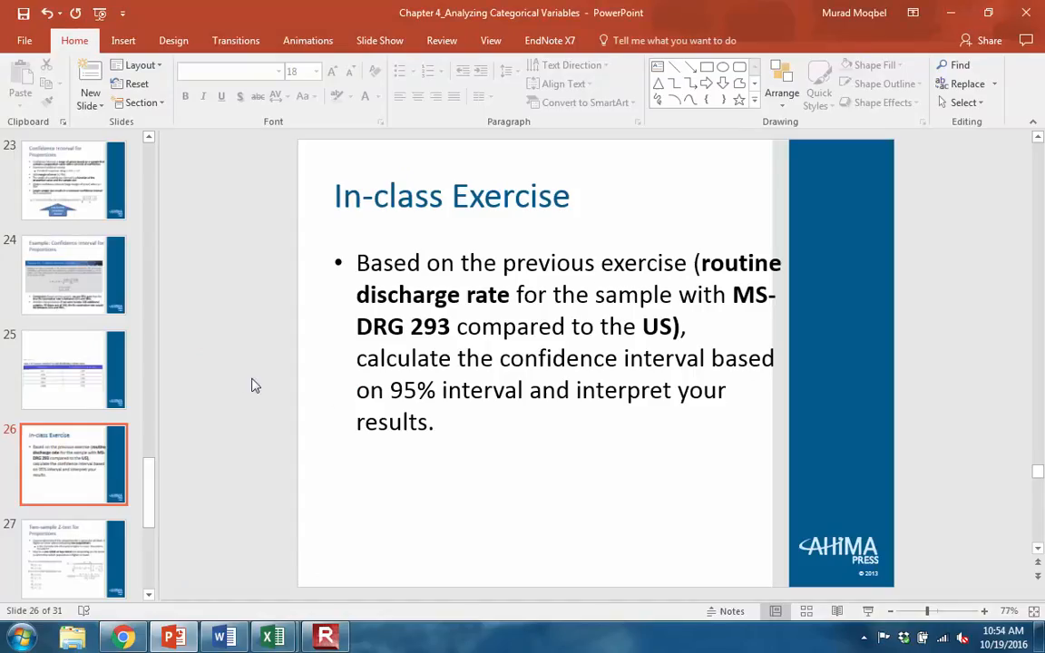
mouse_move(272, 638)
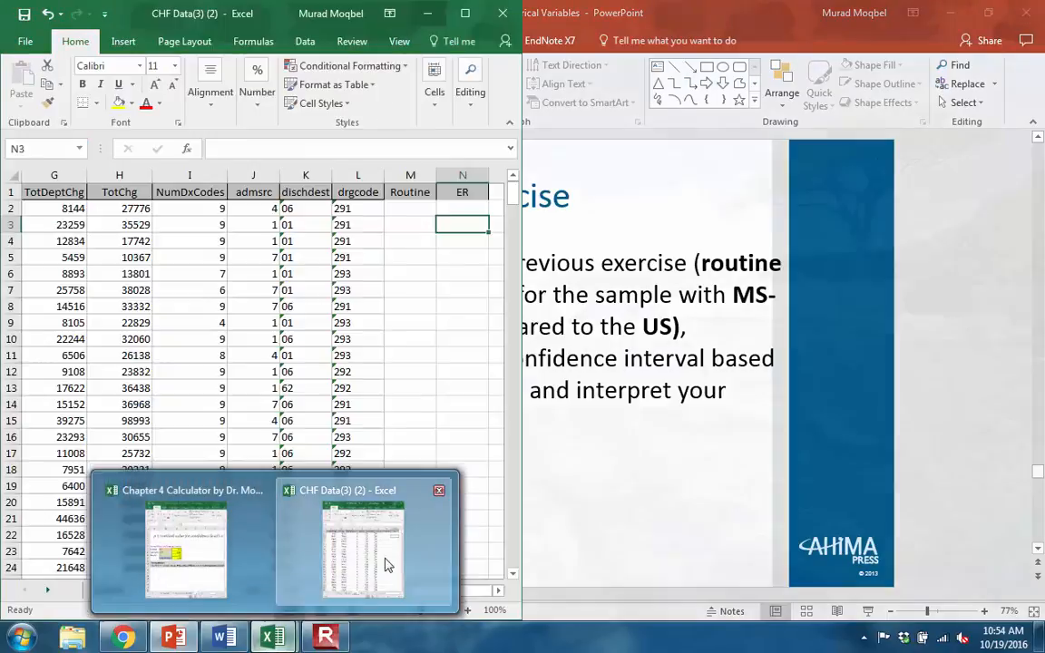
left_click(385, 564)
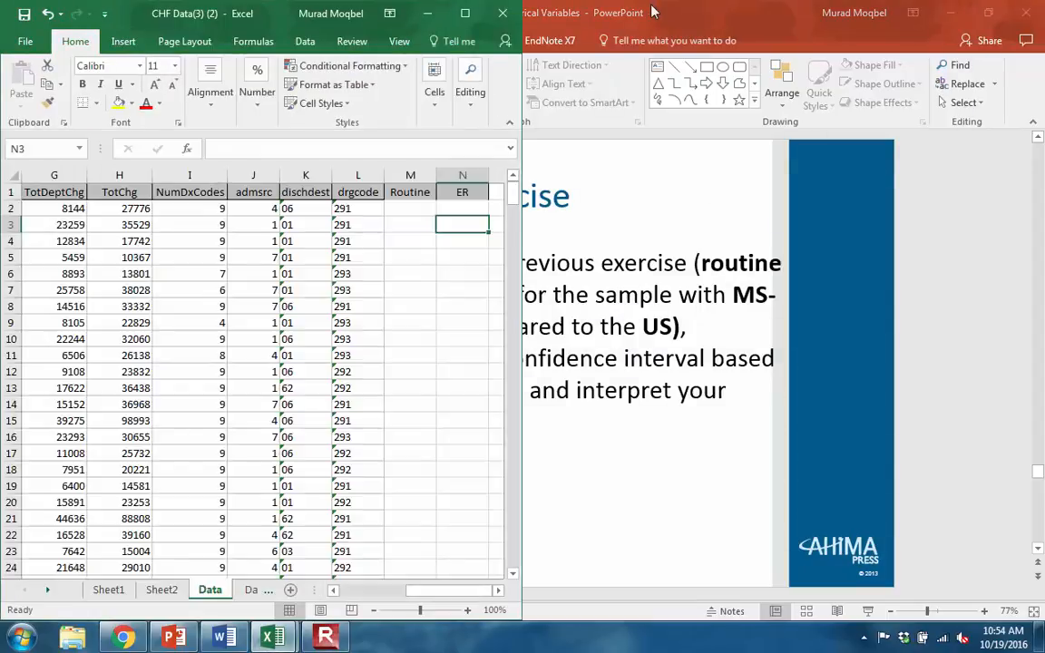
left_click(463, 13)
- Enter the formula =IF(K2="01",1,0) in cell M2 under the Routine heading to flag routine discharges
left_click(410, 206)
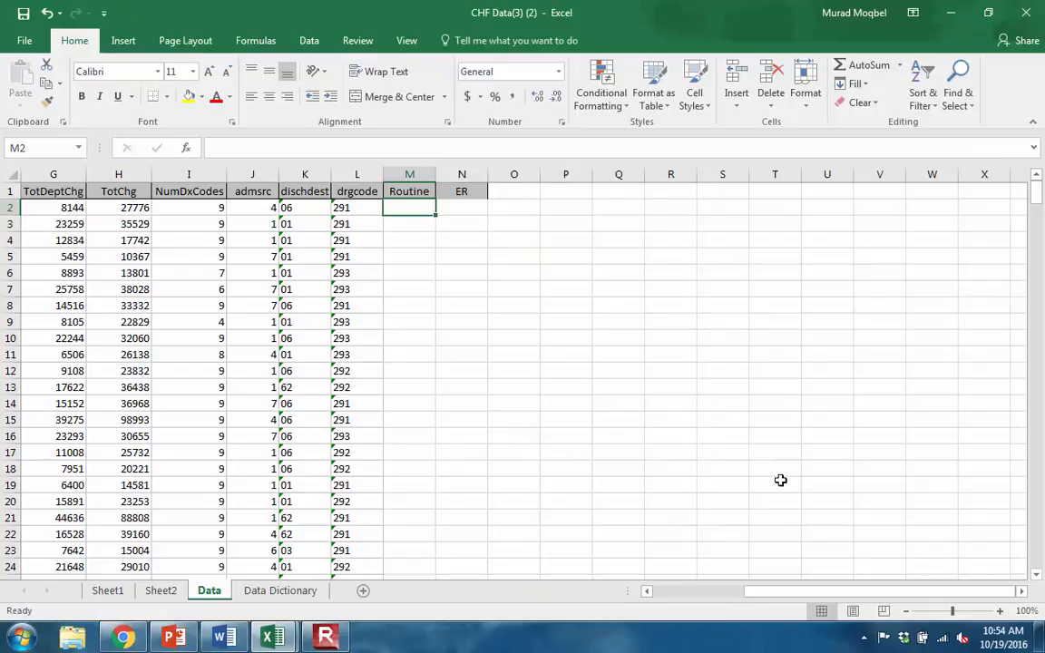
left_click_drag(762, 596, 655, 613)
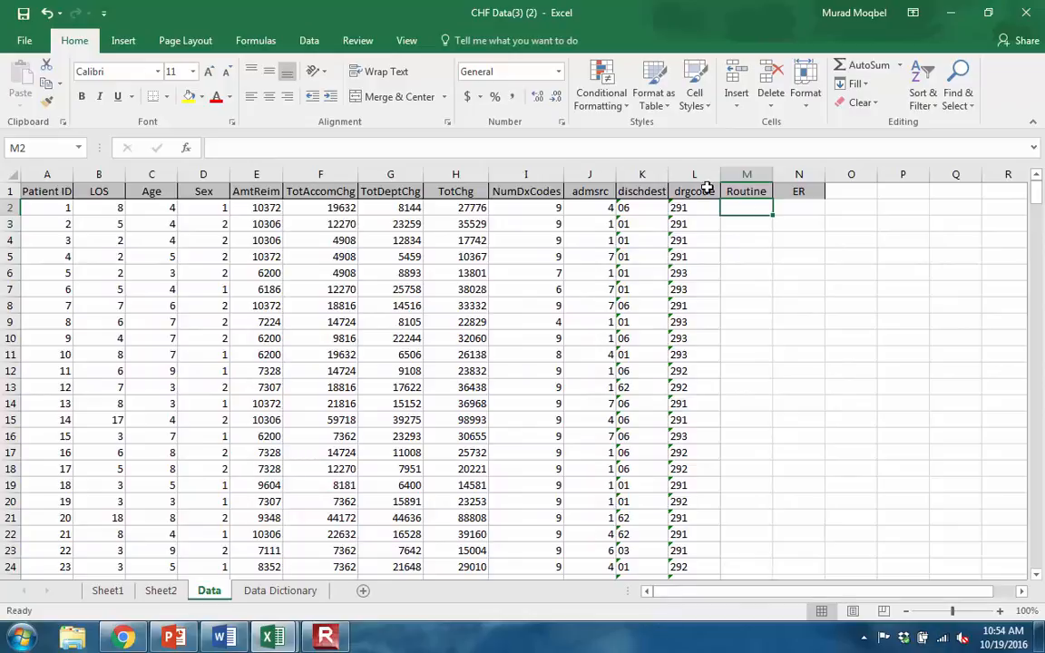
type("=")
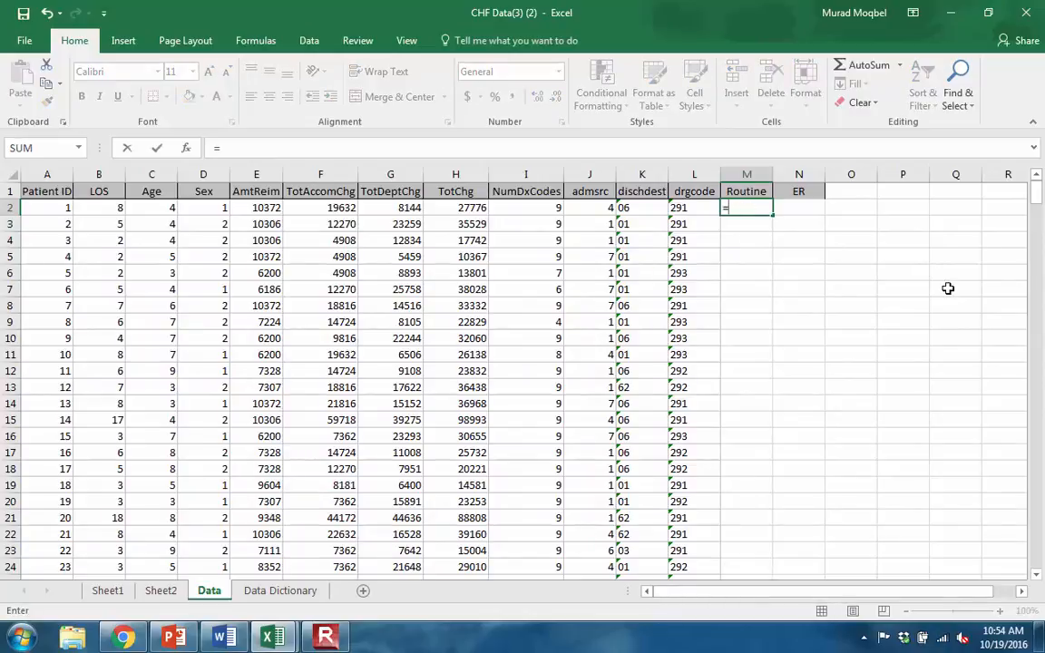
type("if")
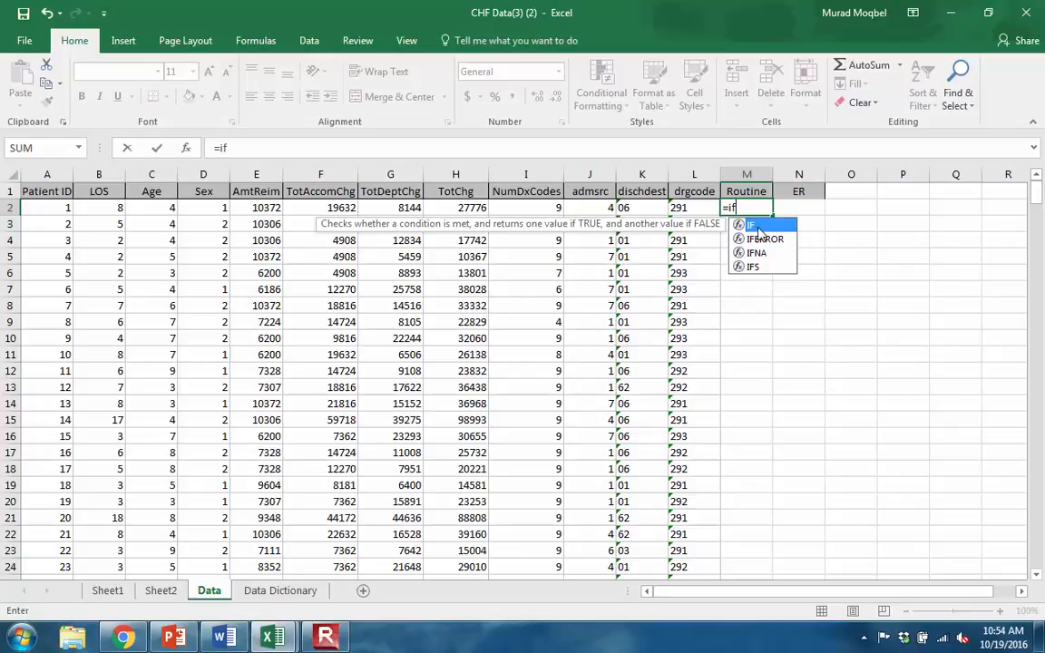
double_click(758, 229)
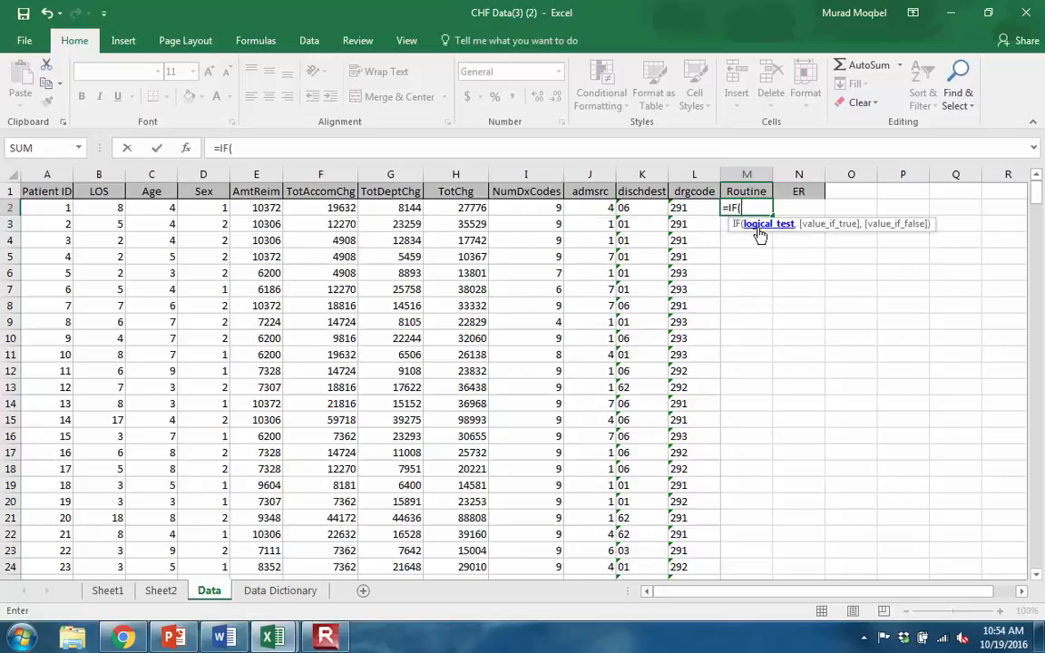
left_click(641, 208)
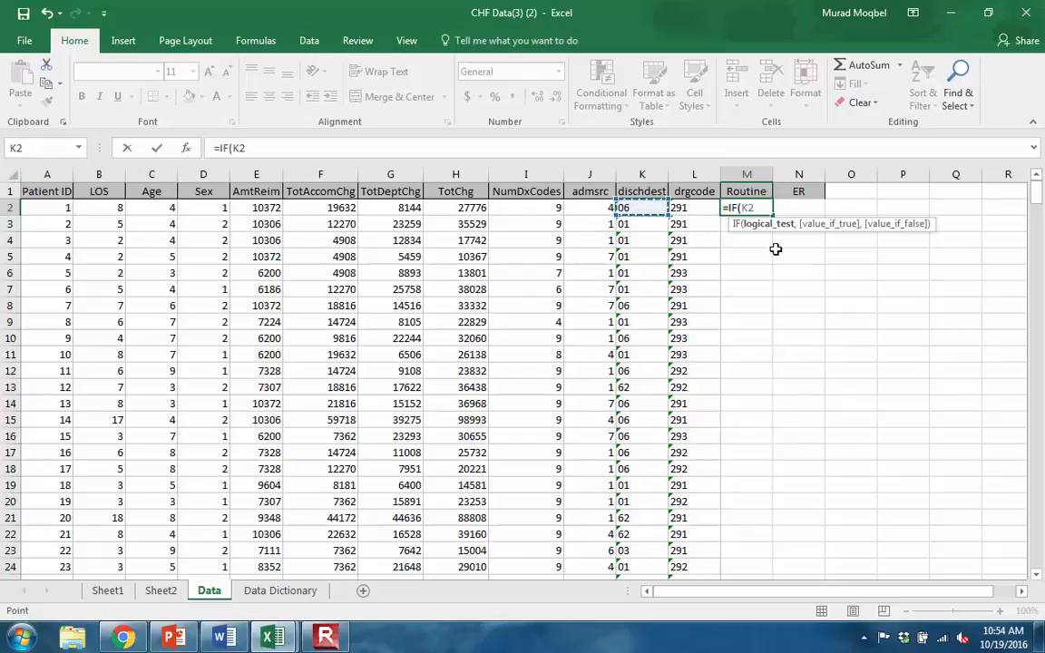
type("=\"01")
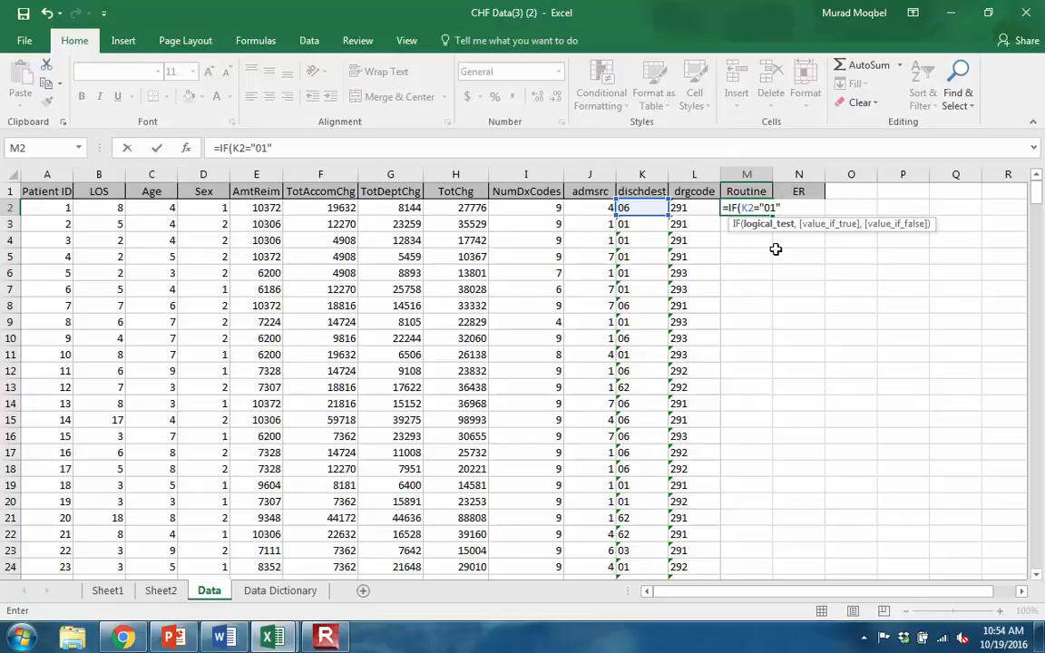
type("\",1,0")
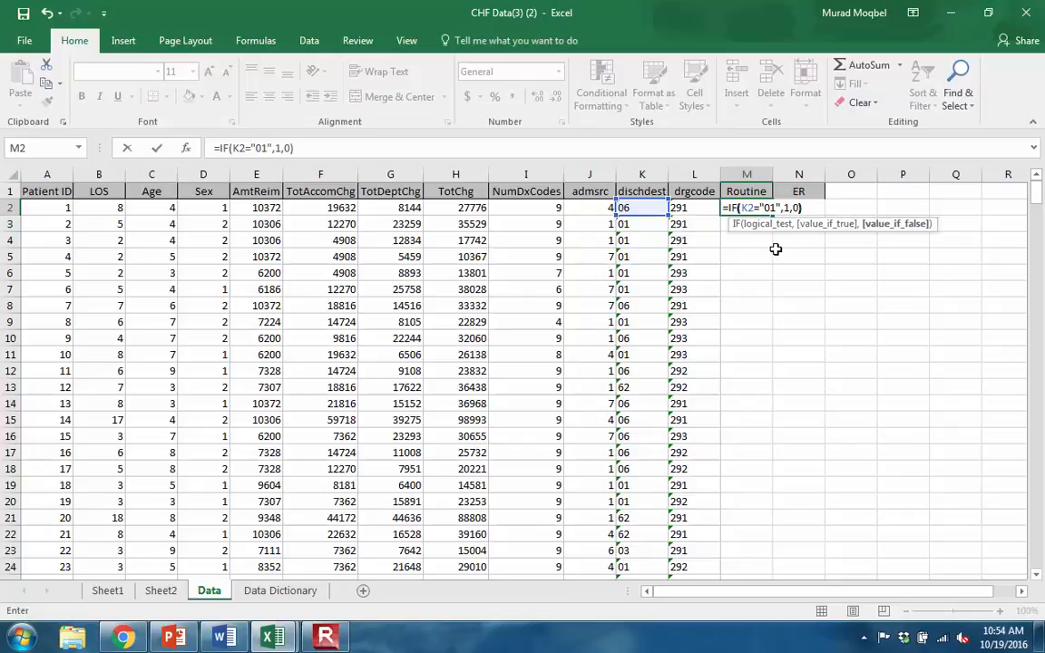
key("Return")
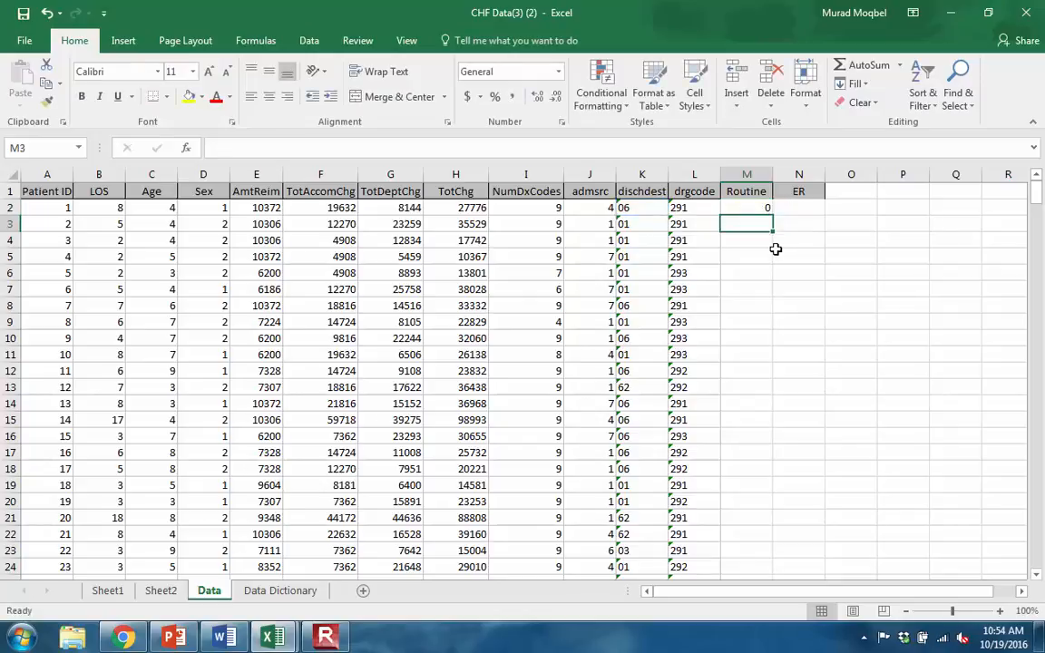
- Fill the Routine formula from M2 down through all patient rows
left_click(749, 208)
double_click(776, 213)
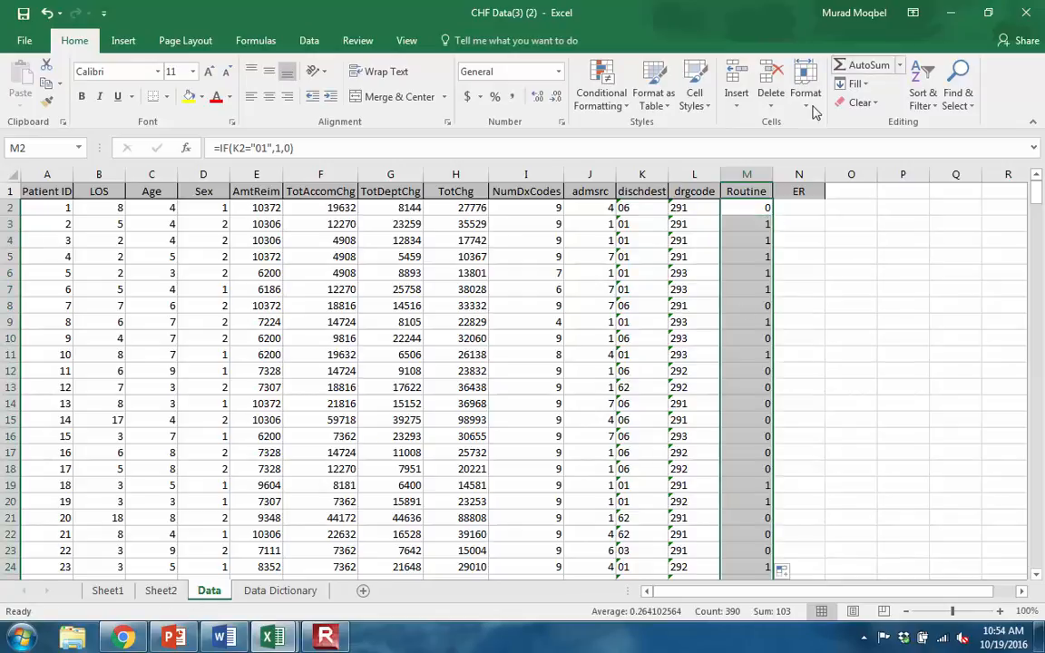
left_click(739, 240)
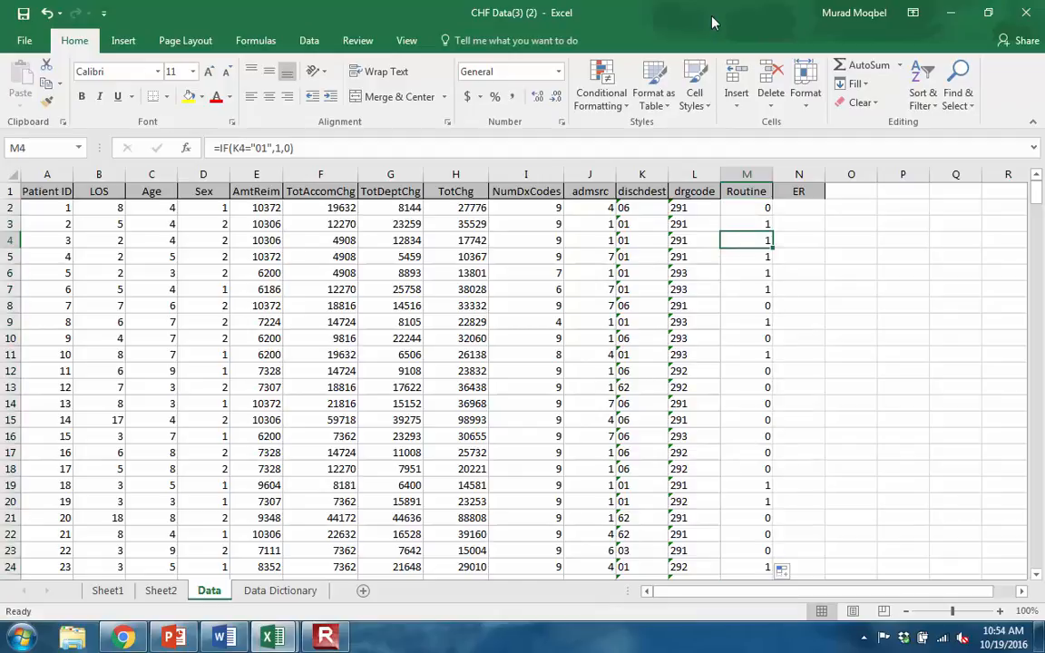
- Check the in-class exercise slide in PowerPoint, and return to the CHF Data workbook in Excel at full size
left_click_drag(718, 15, 1, 156)
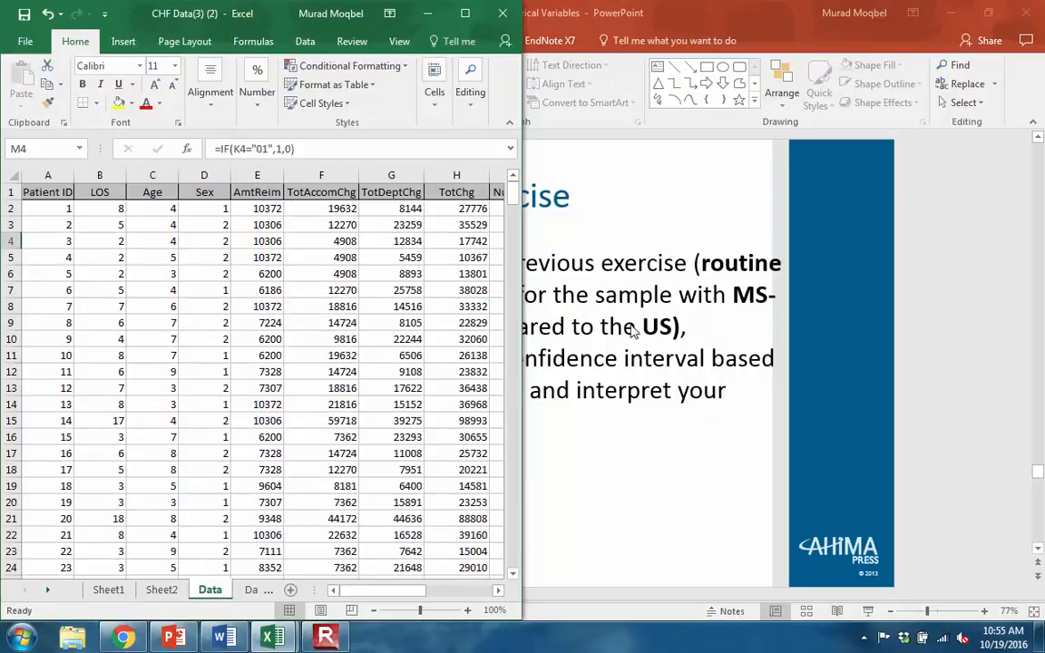
left_click(632, 331)
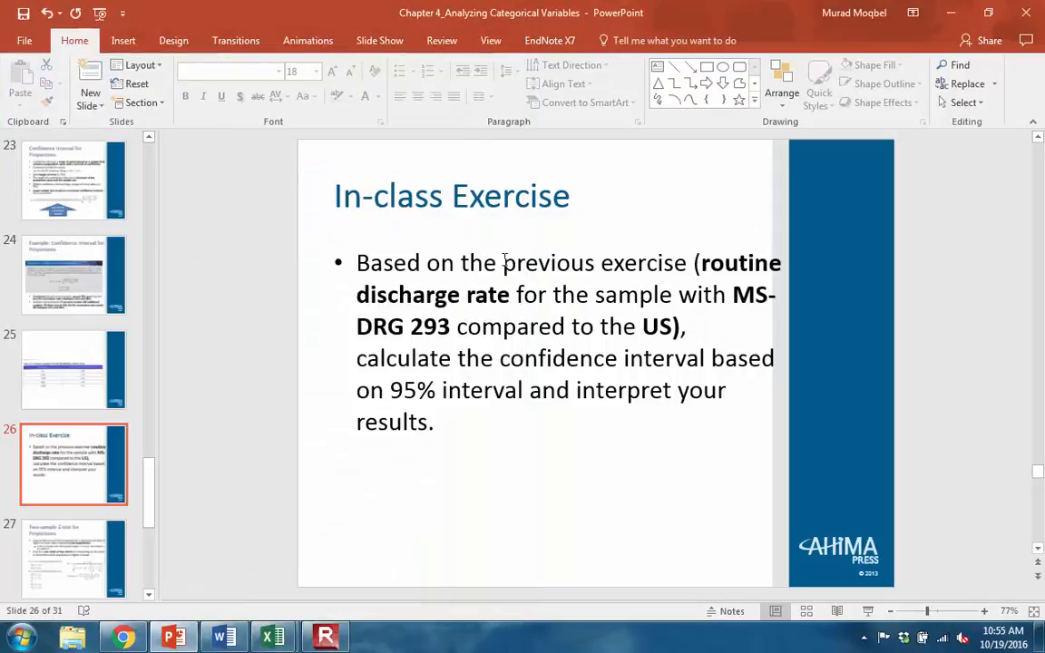
mouse_move(272, 638)
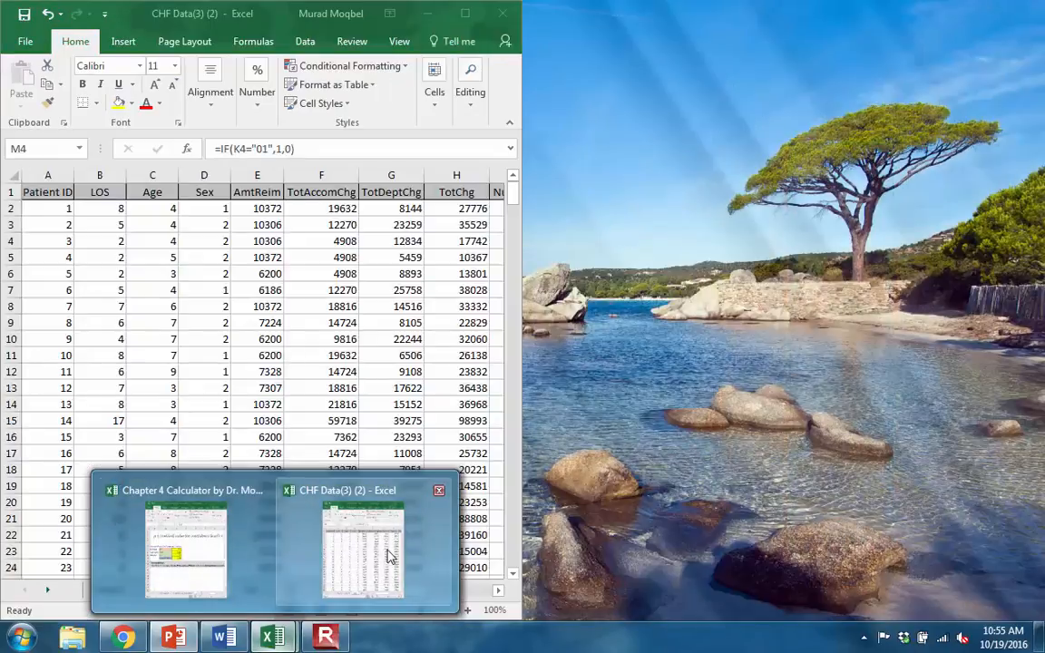
left_click(354, 555)
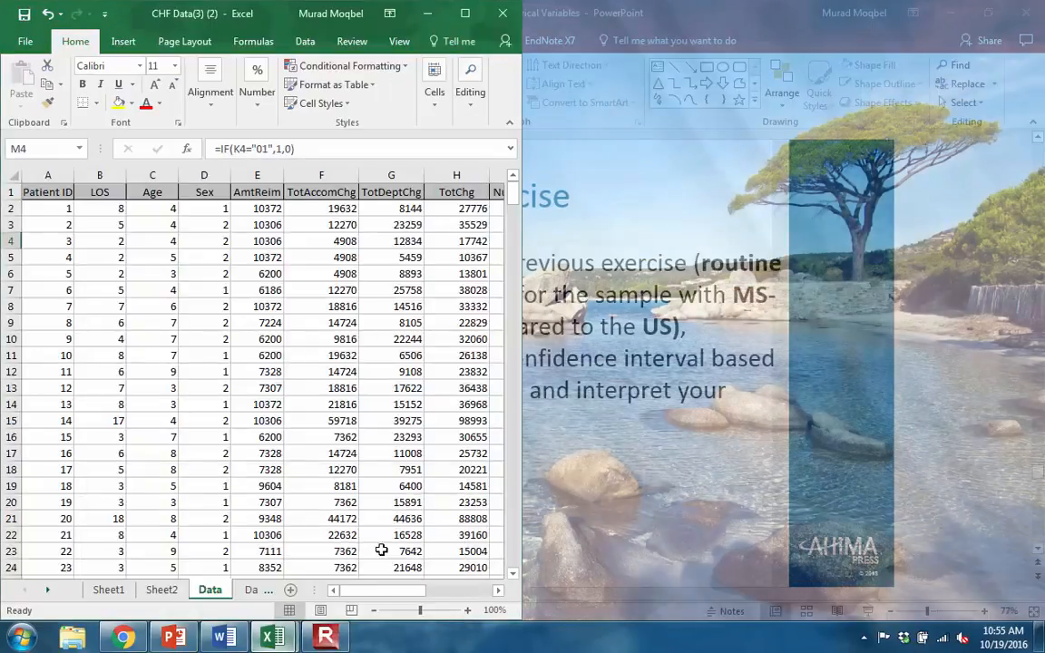
left_click(463, 13)
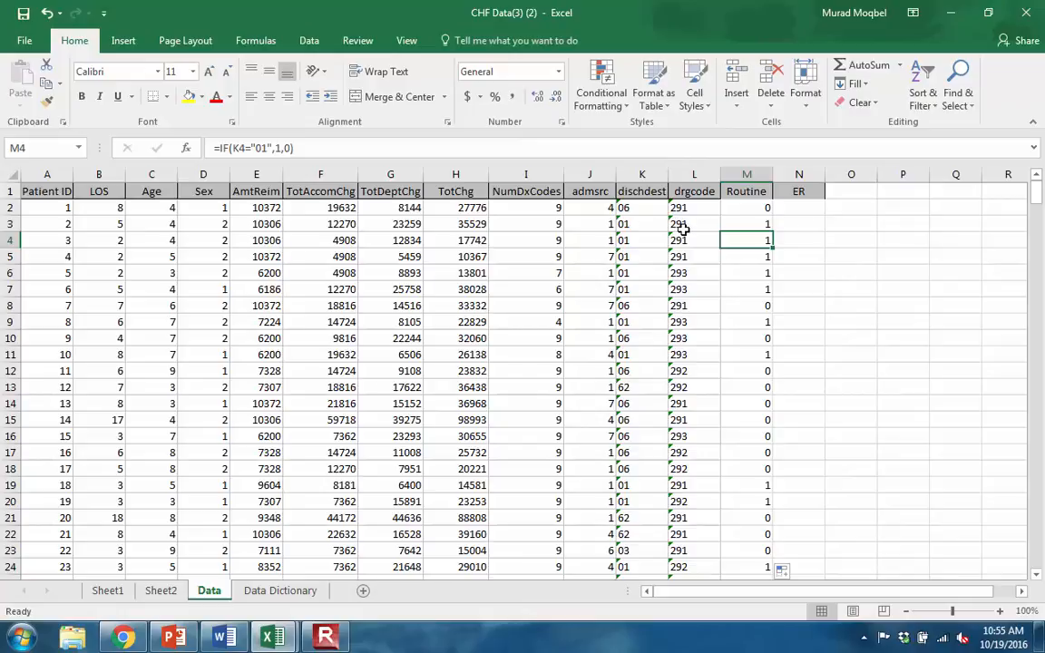
- Create a PivotTable from the Data sheet range A1:N391 on a new worksheet
left_click(740, 225)
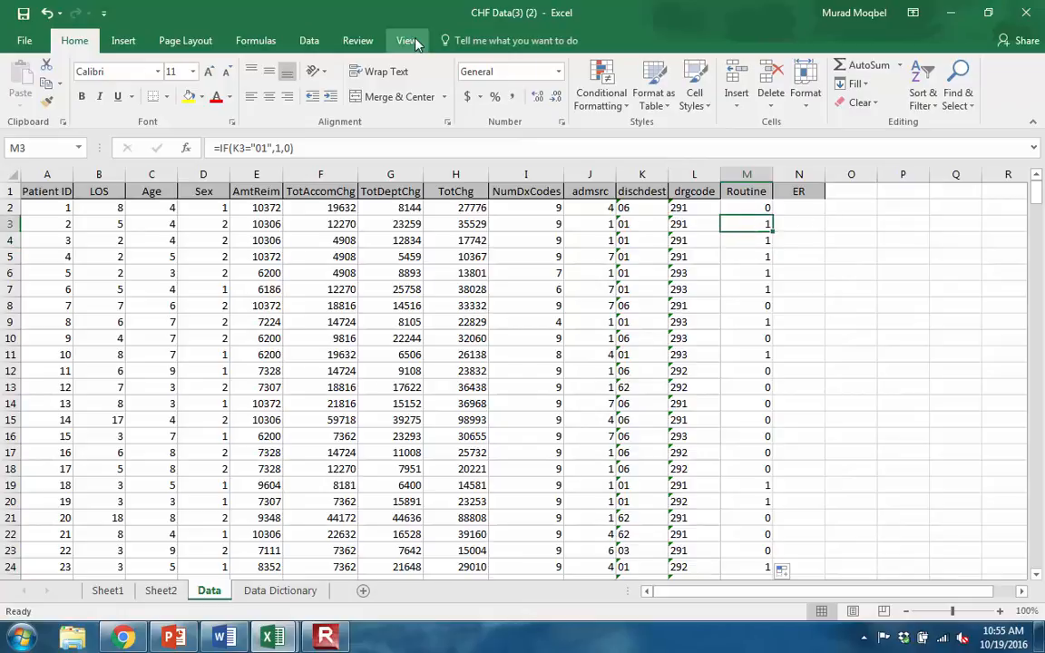
left_click(123, 41)
left_click(19, 86)
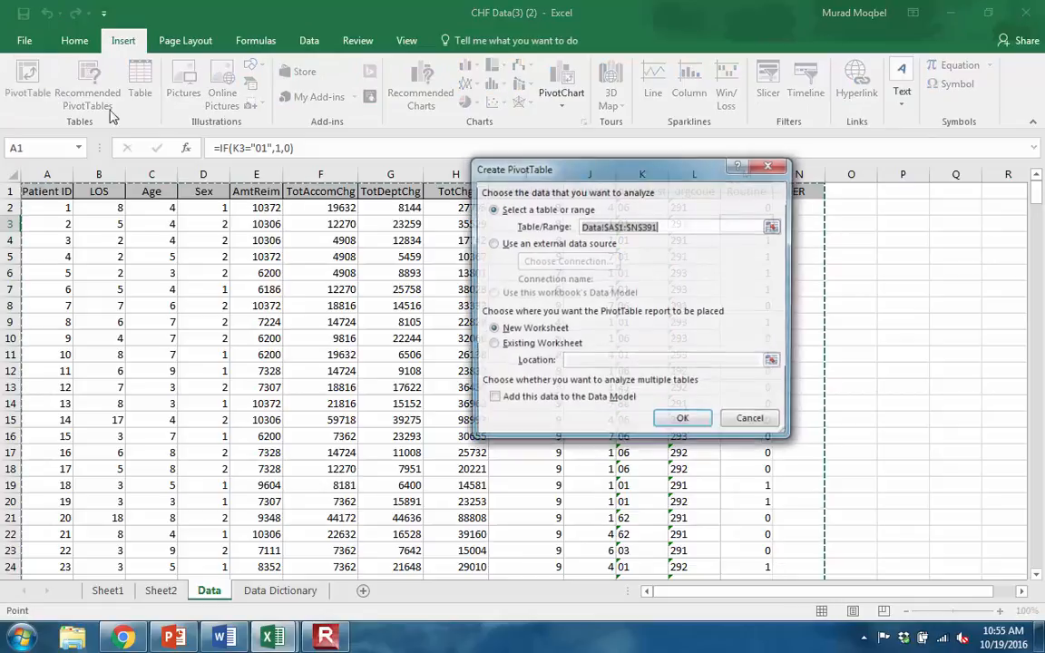
left_click(687, 421)
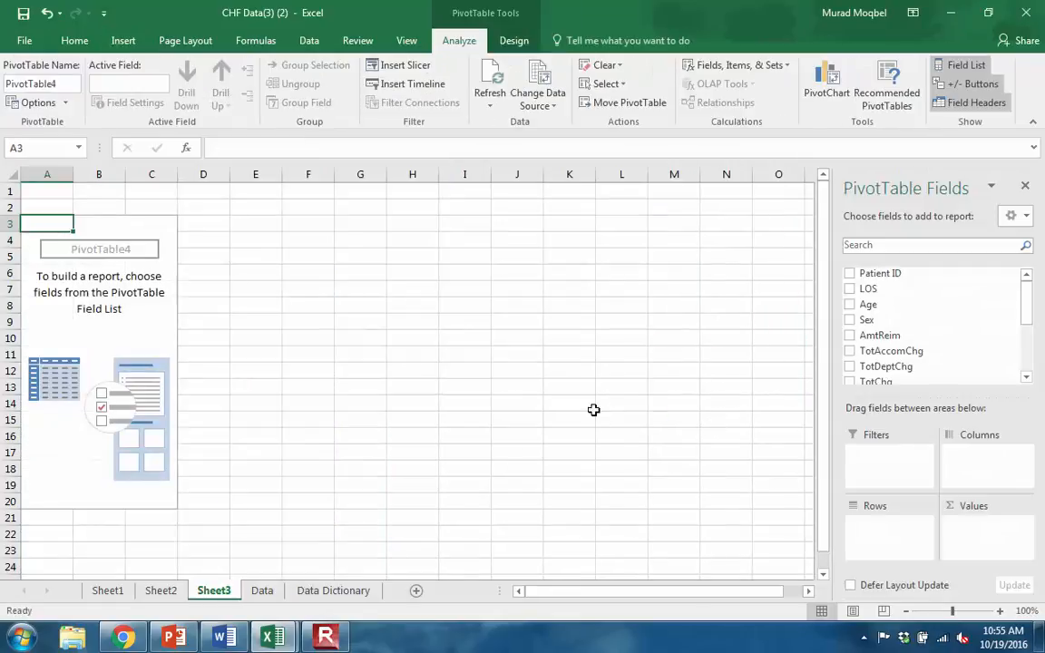
- Add drgcode to the PivotTable rows and Routine to its values
left_click_drag(1029, 310, 1027, 359)
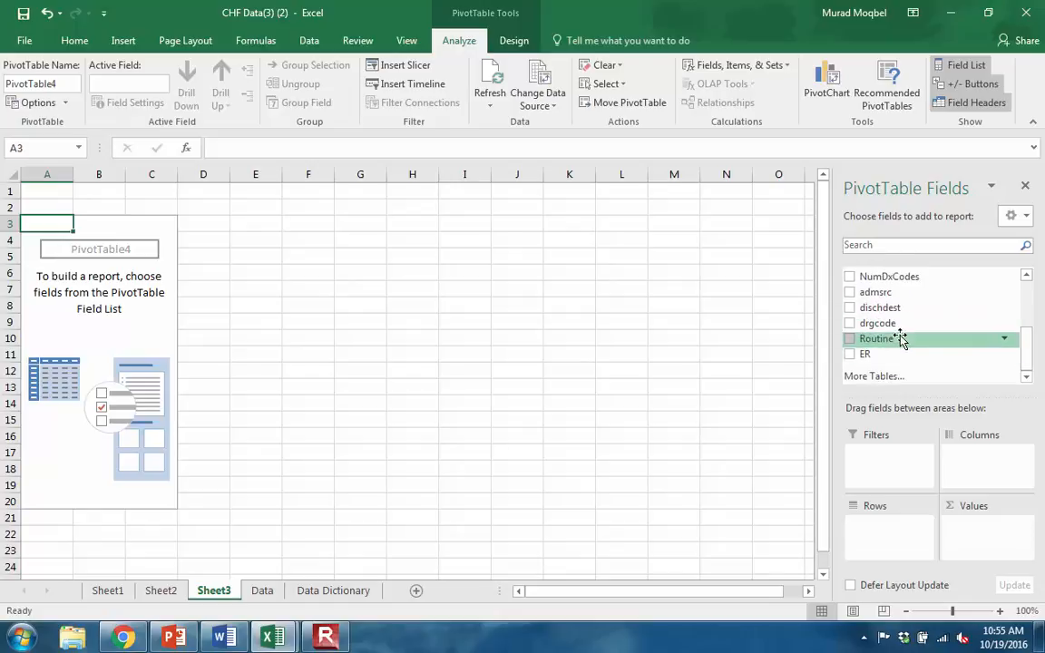
left_click_drag(907, 325, 890, 533)
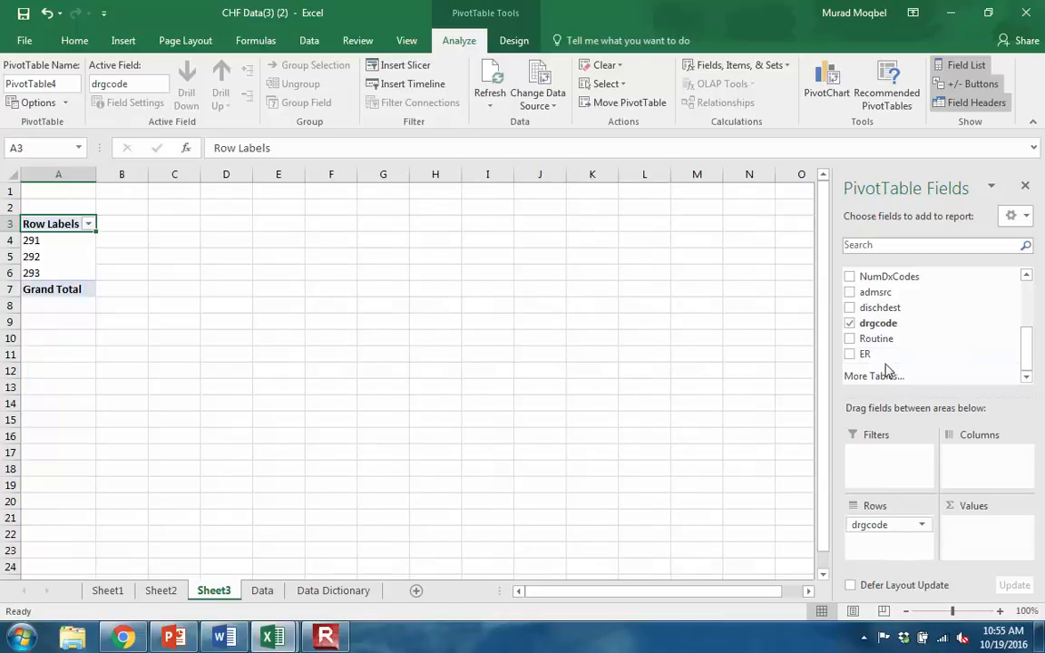
left_click_drag(852, 342, 971, 530)
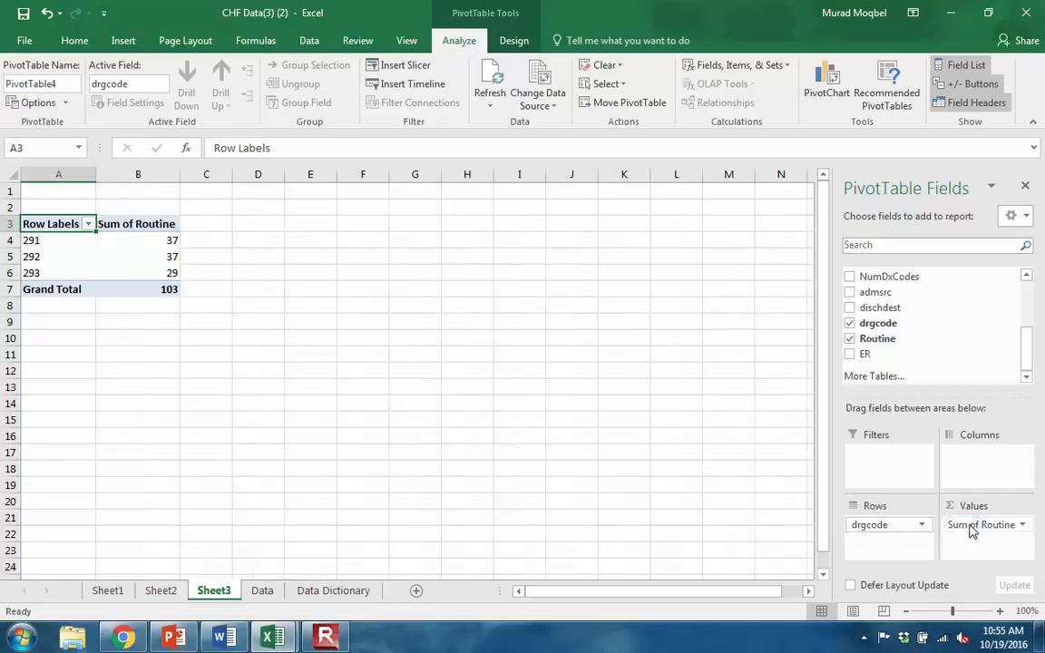
- Change the PivotTable's Routine value field to summarize by Average
left_click(1018, 528)
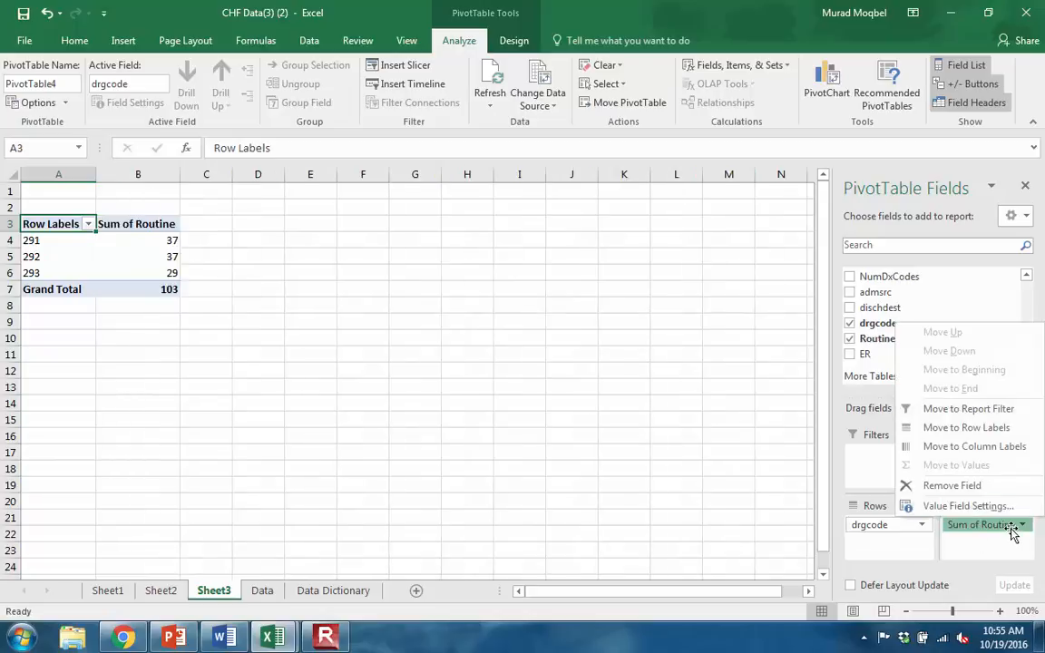
left_click(927, 504)
left_click(515, 335)
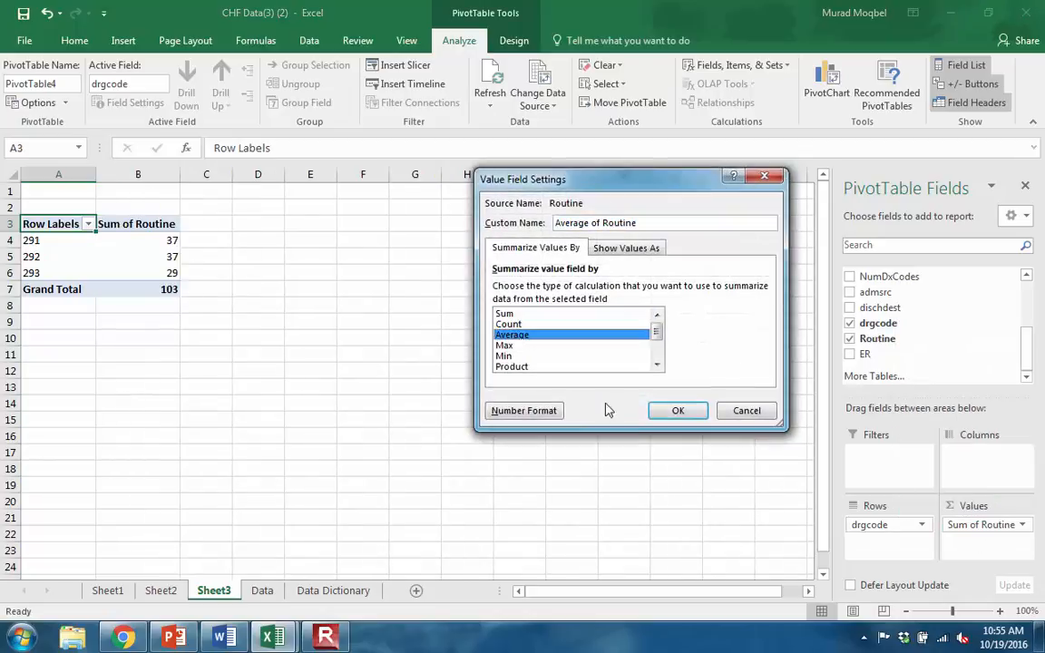
left_click(678, 411)
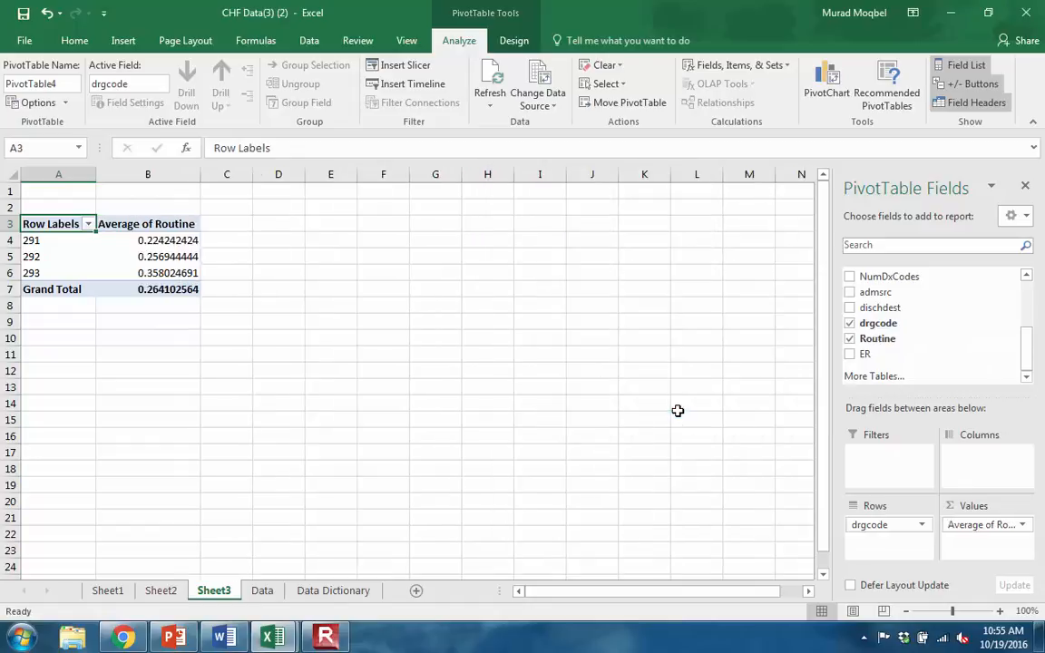
- Highlight the average routine discharge rate for DRG 293 in cell B6 with yellow fill
left_click(177, 274)
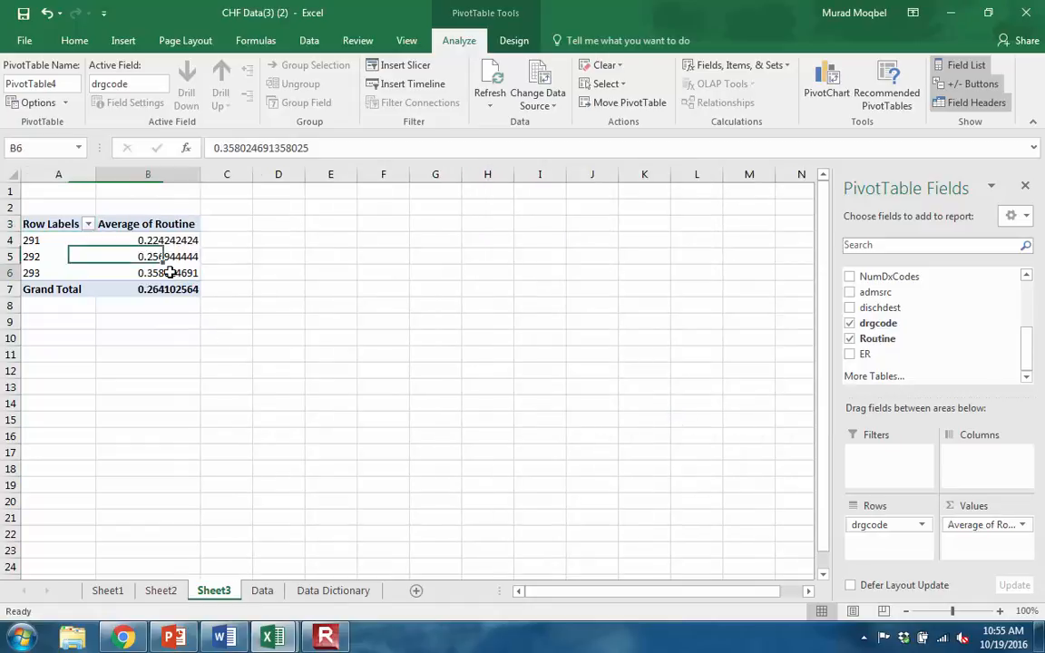
left_click(75, 40)
left_click(189, 97)
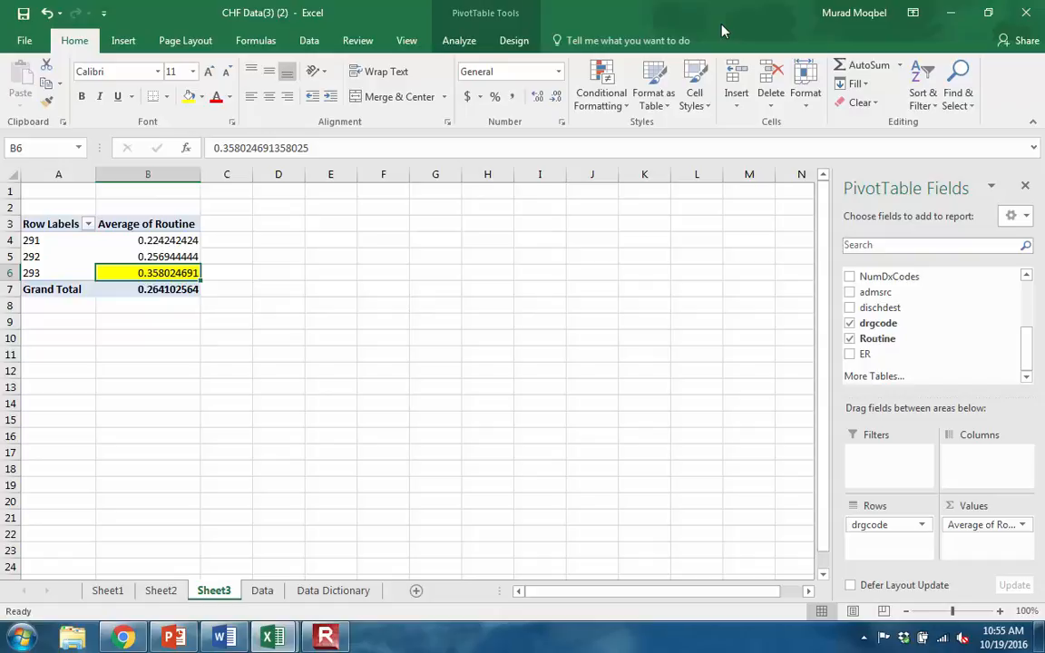
- Review the exercise wording on the PowerPoint slide and return to the PivotTable in Excel
left_click(173, 638)
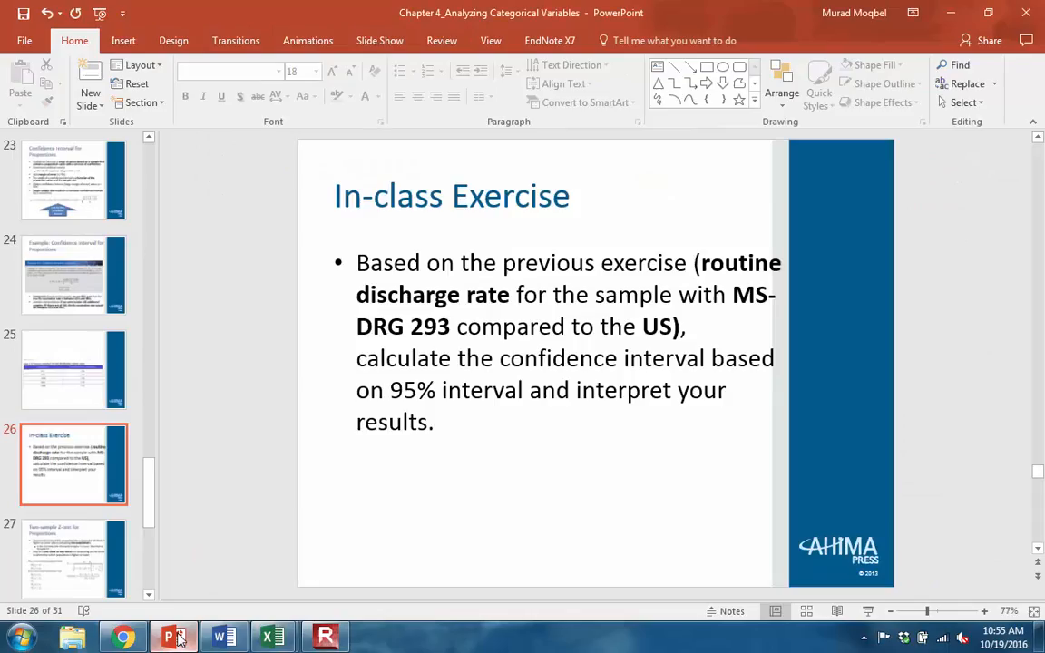
left_click(179, 638)
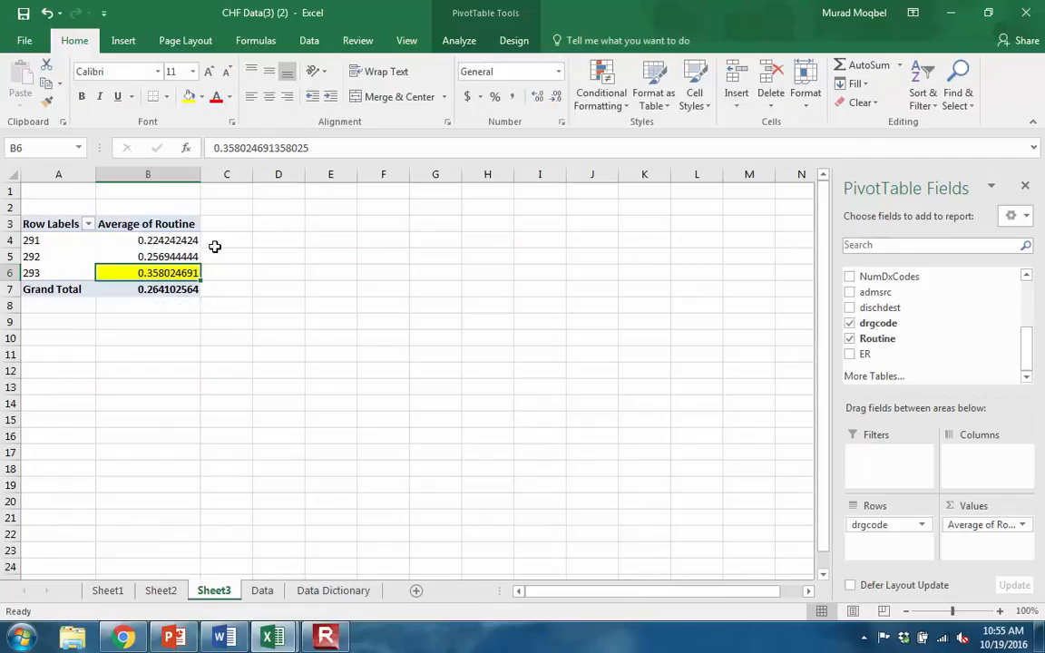
mouse_move(155, 289)
- Switch to Chrome, open the HCUP Website from the course page, and start the National Statistics on All Stays query
left_click(124, 640)
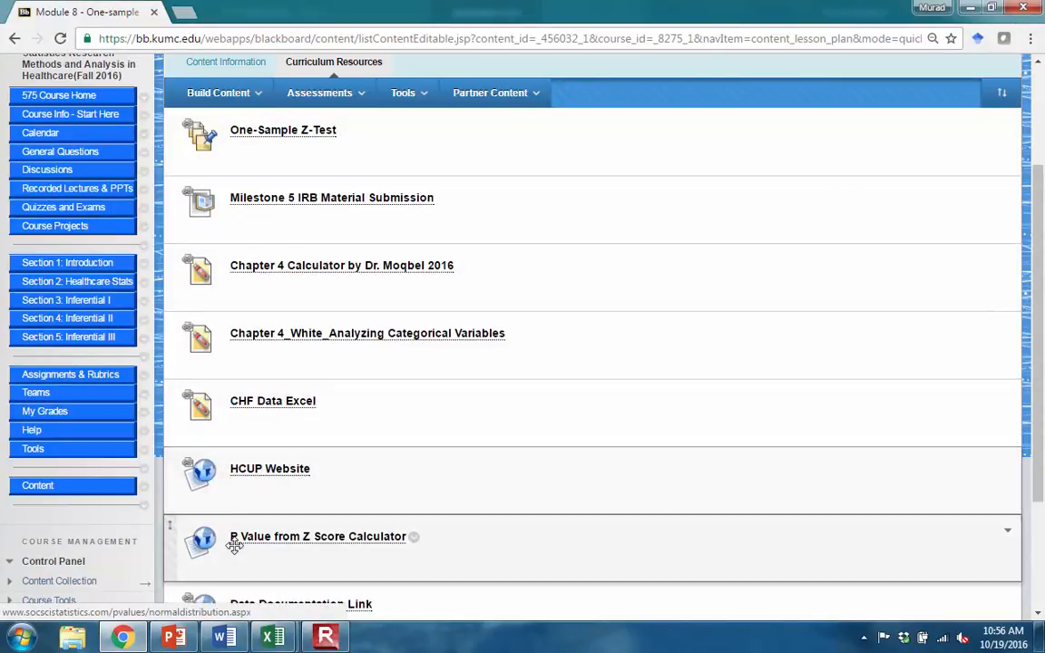
left_click(271, 469)
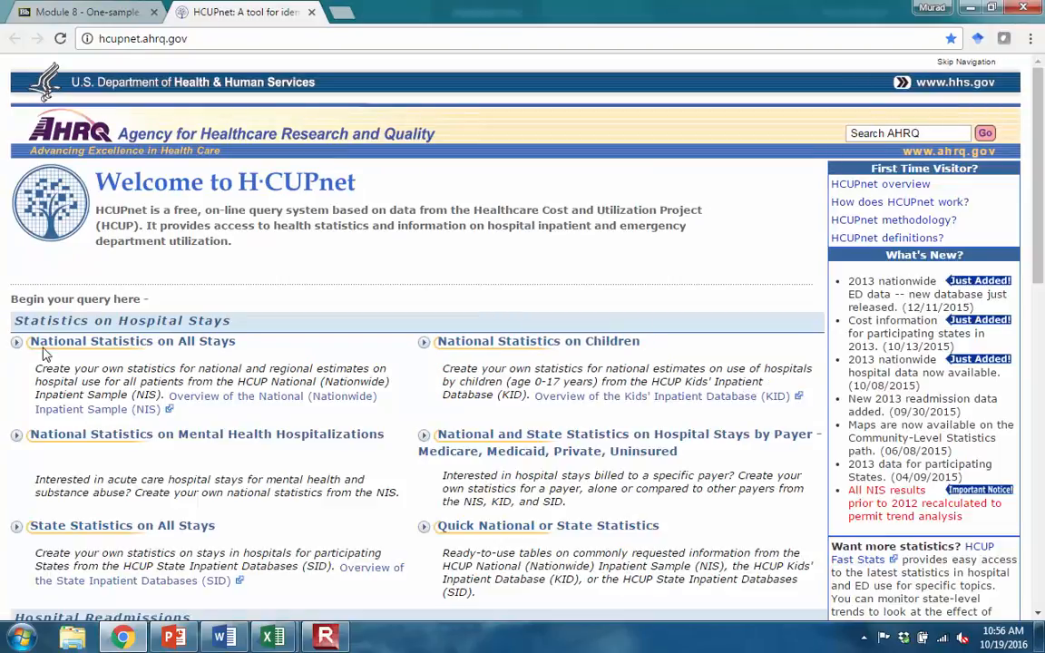
left_click(183, 351)
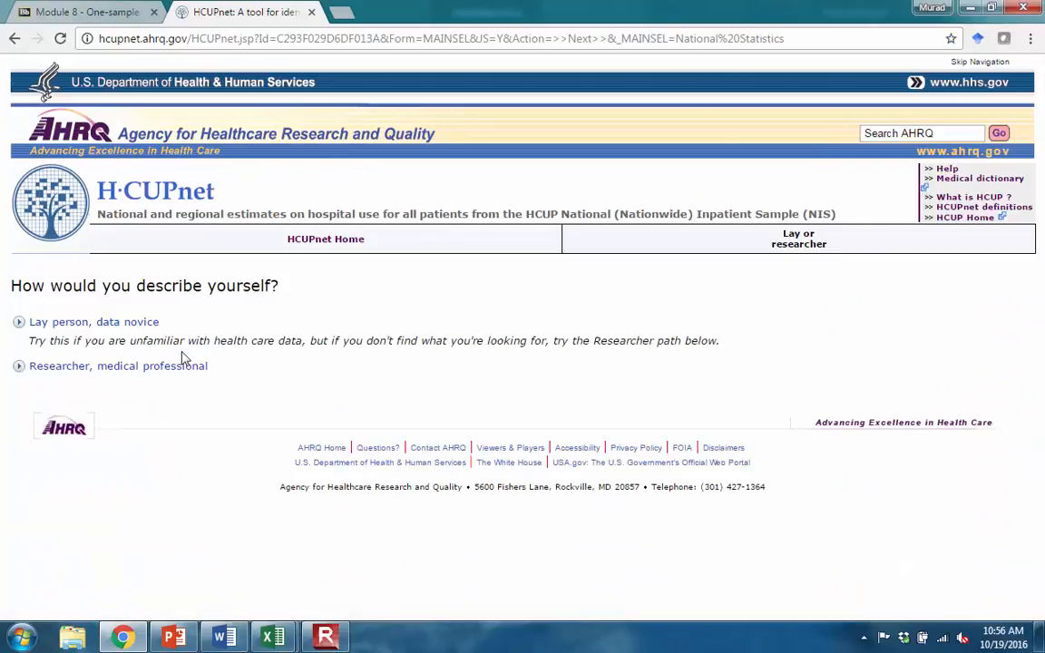
- Set up a researcher query on specific diagnoses or procedures for 2013, by Diagnosis Related Groups (DRG), covering all discharges without restrictions
left_click(59, 370)
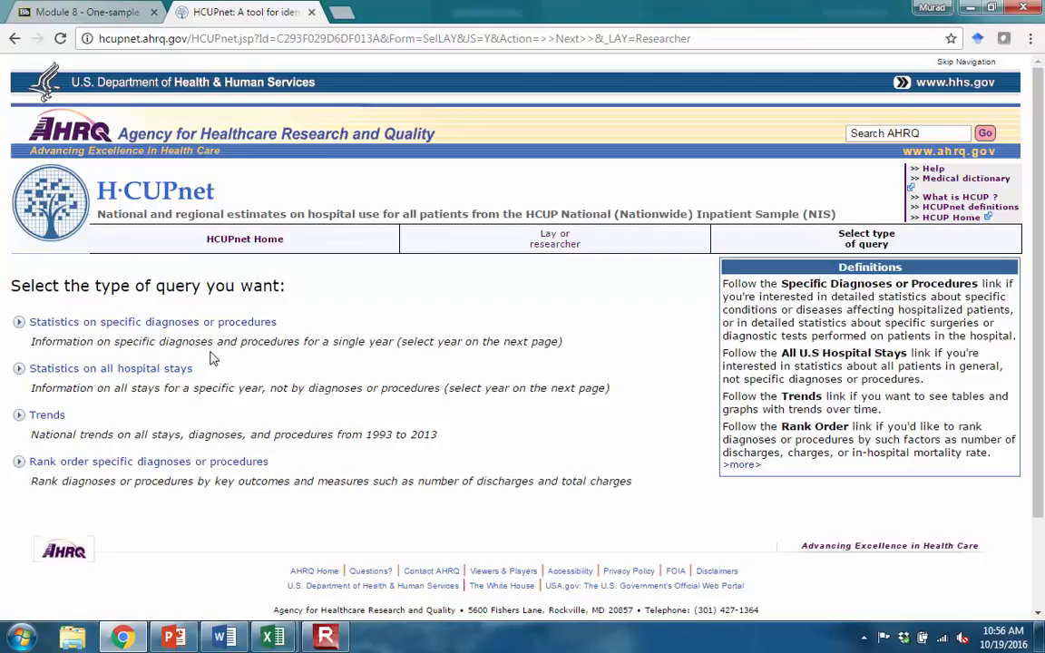
left_click(157, 327)
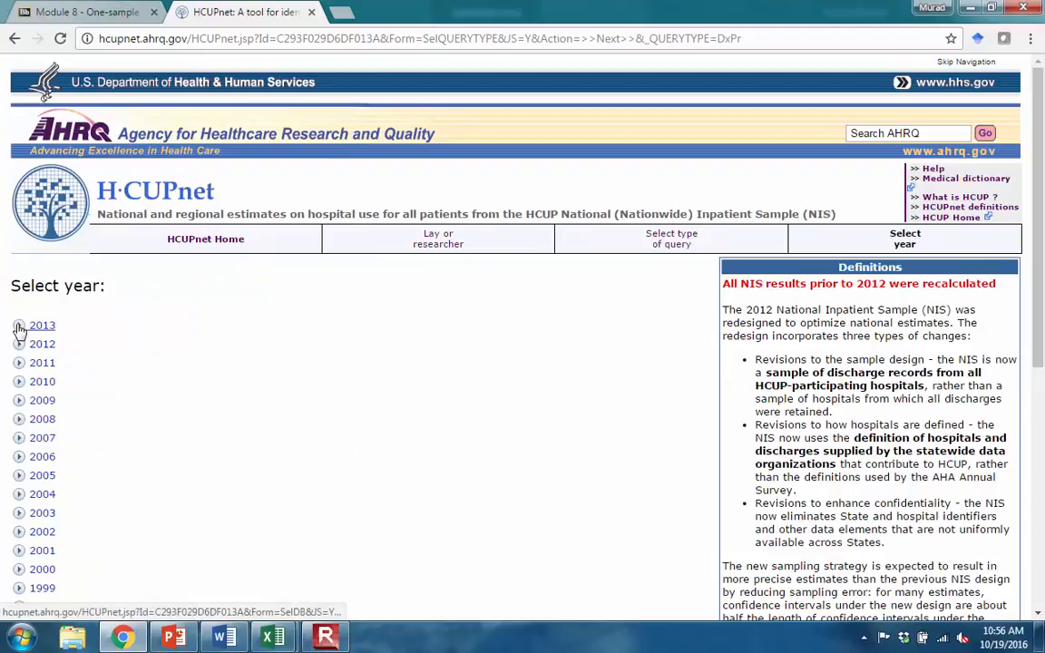
left_click(19, 326)
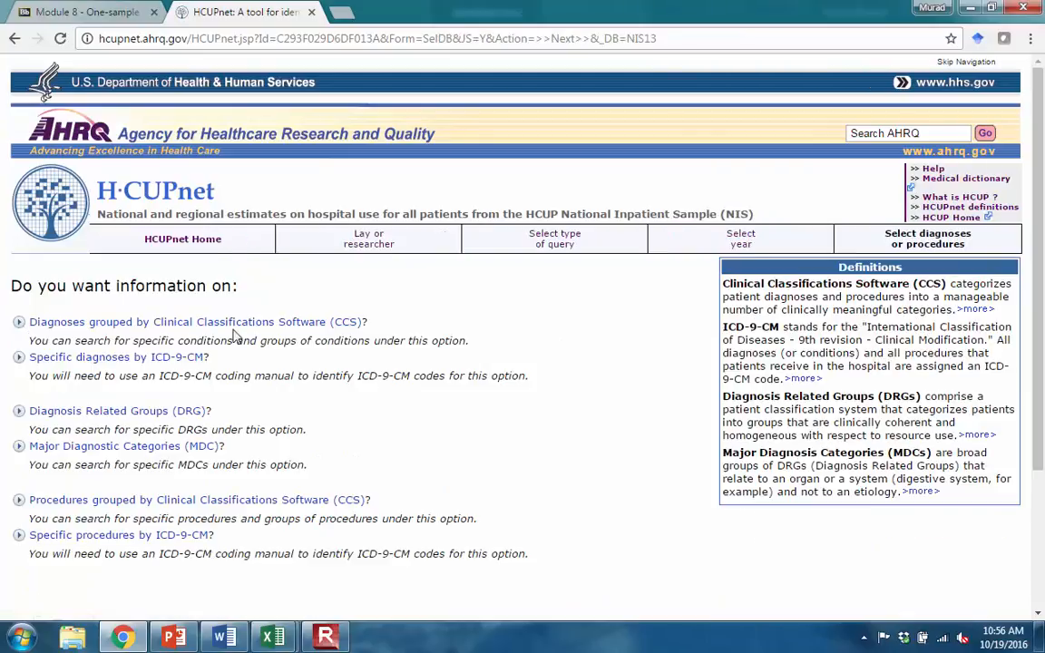
left_click(108, 415)
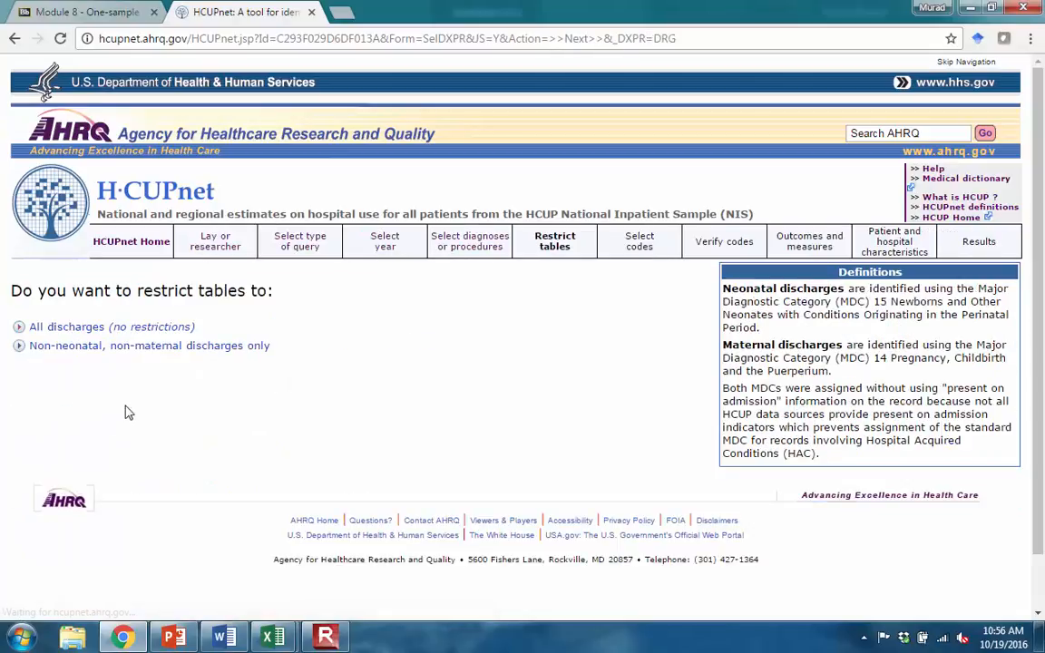
left_click(33, 330)
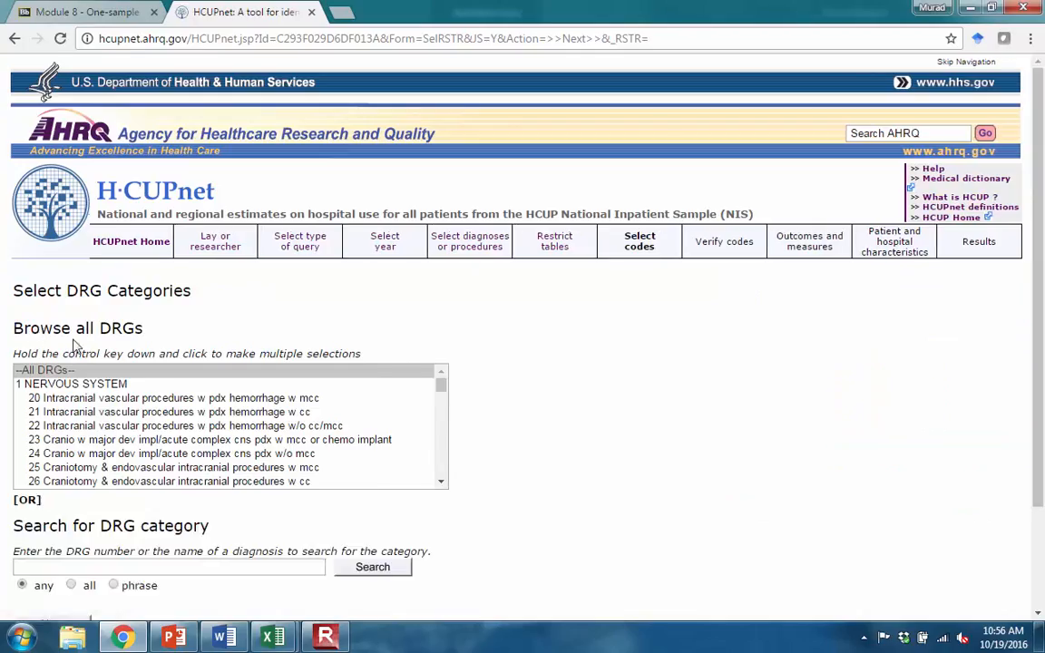
- Search the DRG categories for 293 and continue with 293 Heart failure & shock w/o cc/mcc selected
left_click(91, 565)
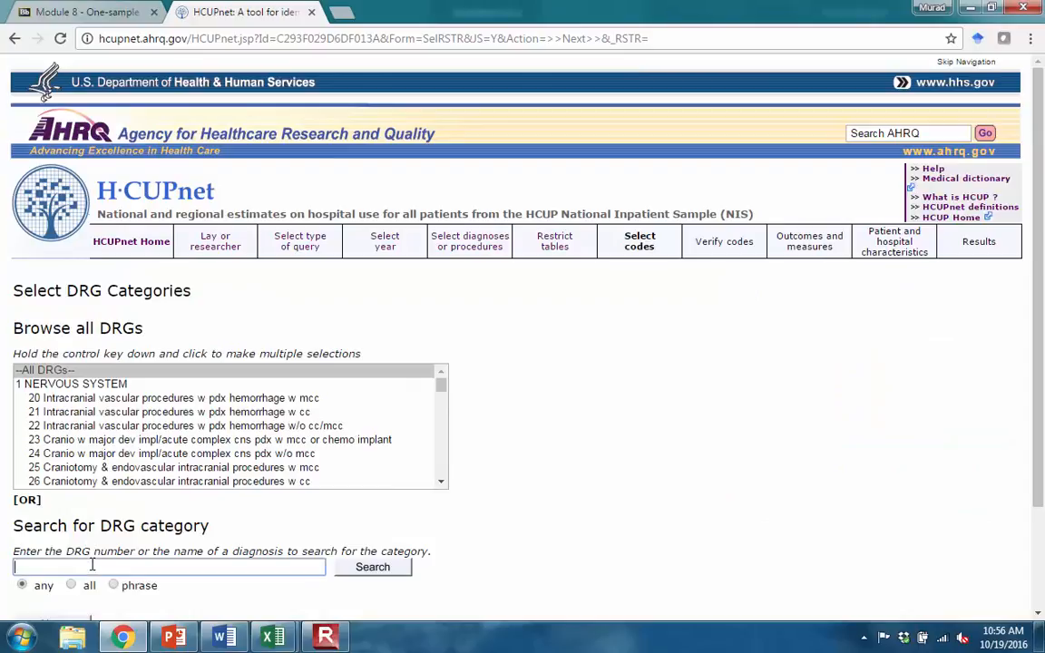
type("293")
left_click(178, 588)
left_click(395, 570)
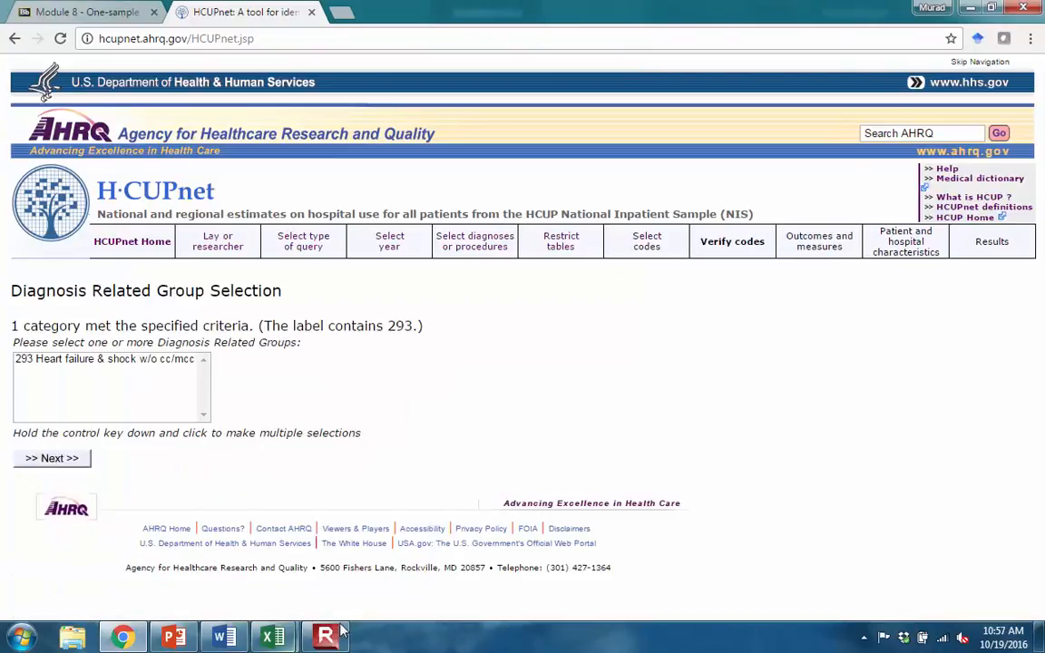
left_click(56, 367)
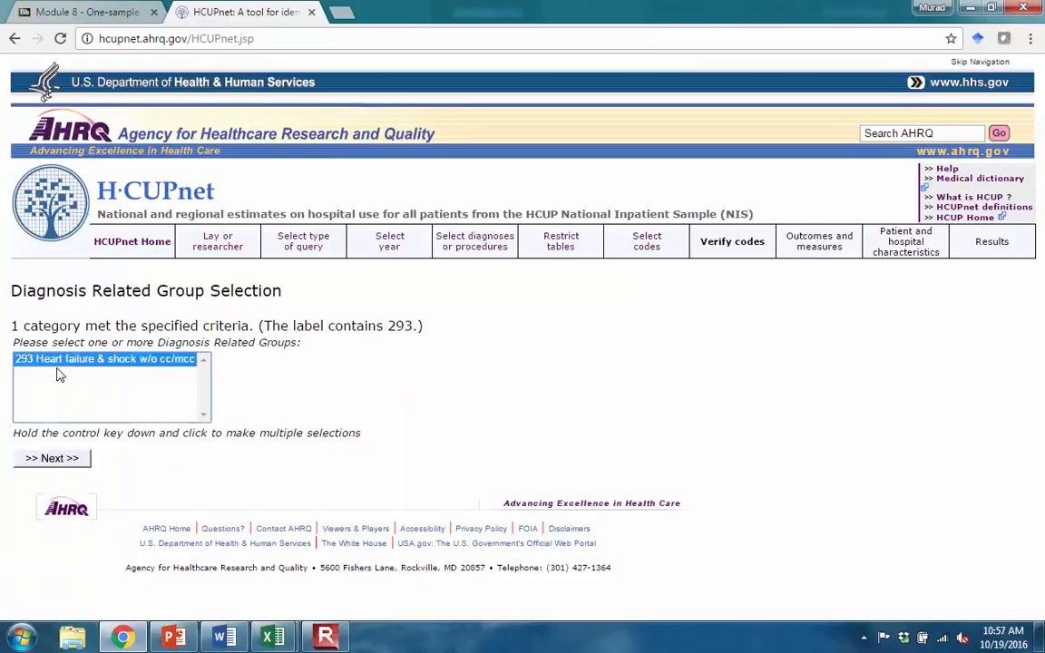
left_click(51, 459)
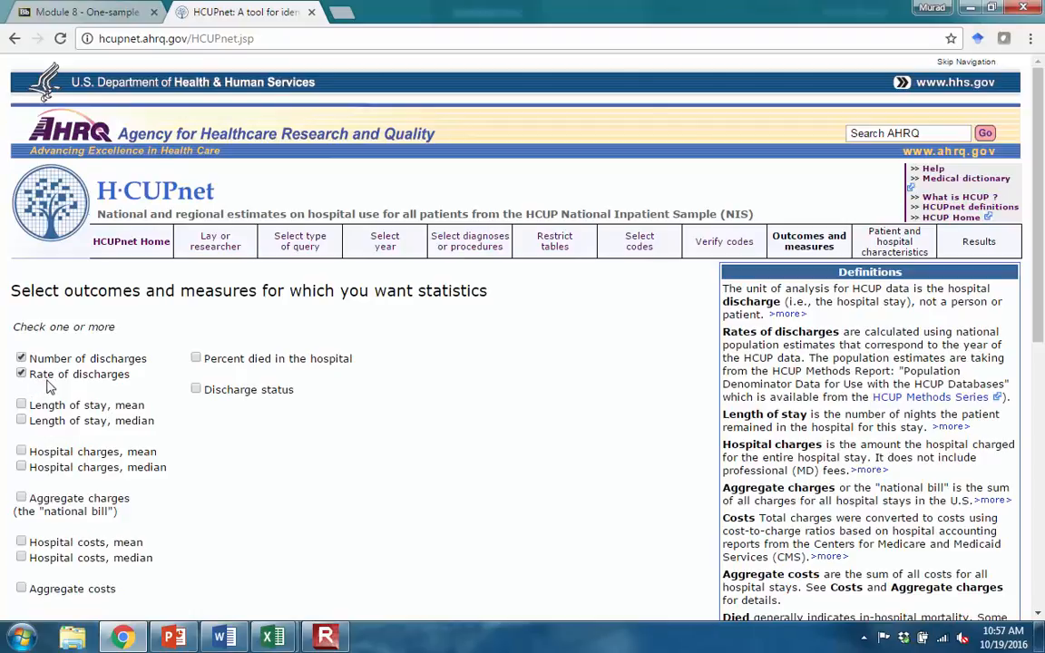
- Add Discharge status to the requested outcomes and measures and continue to the patient and hospital characteristics
left_click(195, 390)
scroll(205, 418, "down", 2)
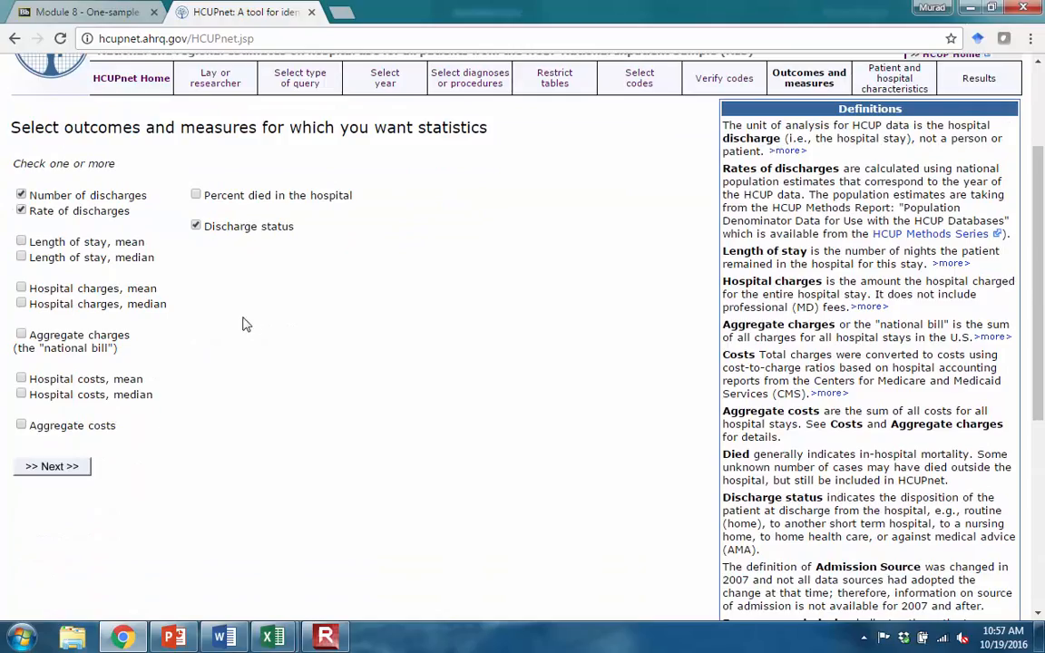
left_click(51, 468)
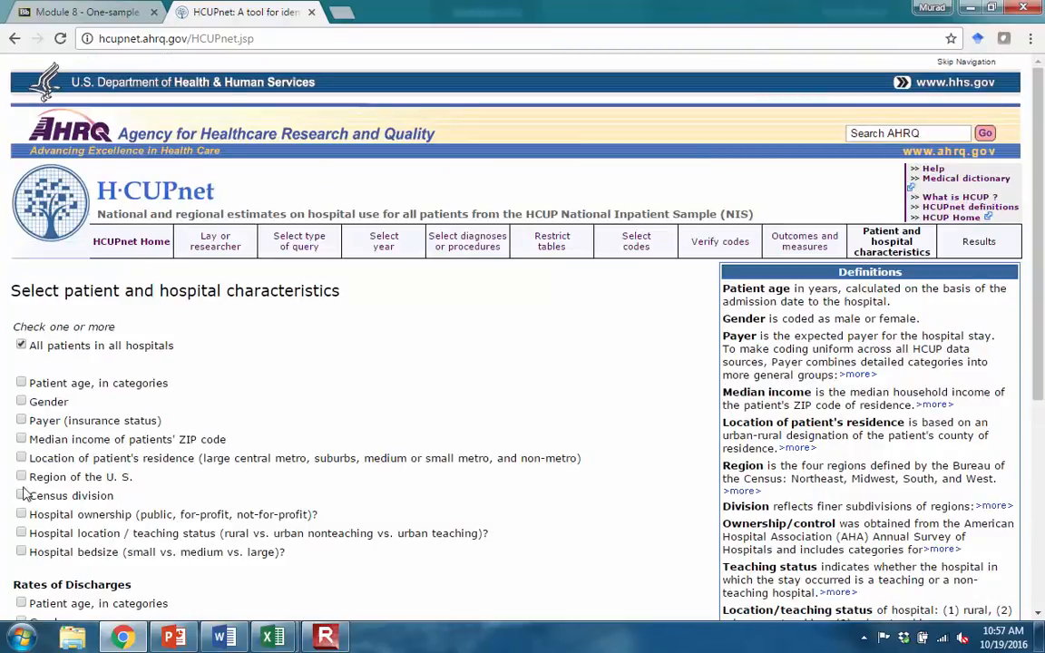
- Include Payer (insurance status) as a characteristic and accept the data use agreement to display the results
left_click(21, 421)
scroll(86, 508, "down", 2)
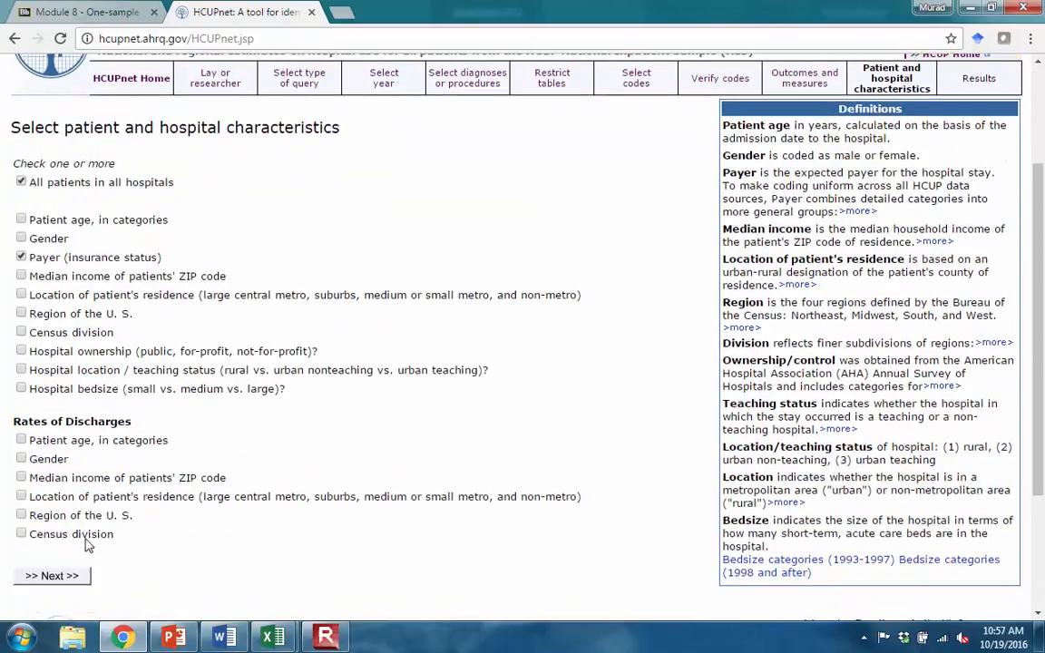
left_click(60, 580)
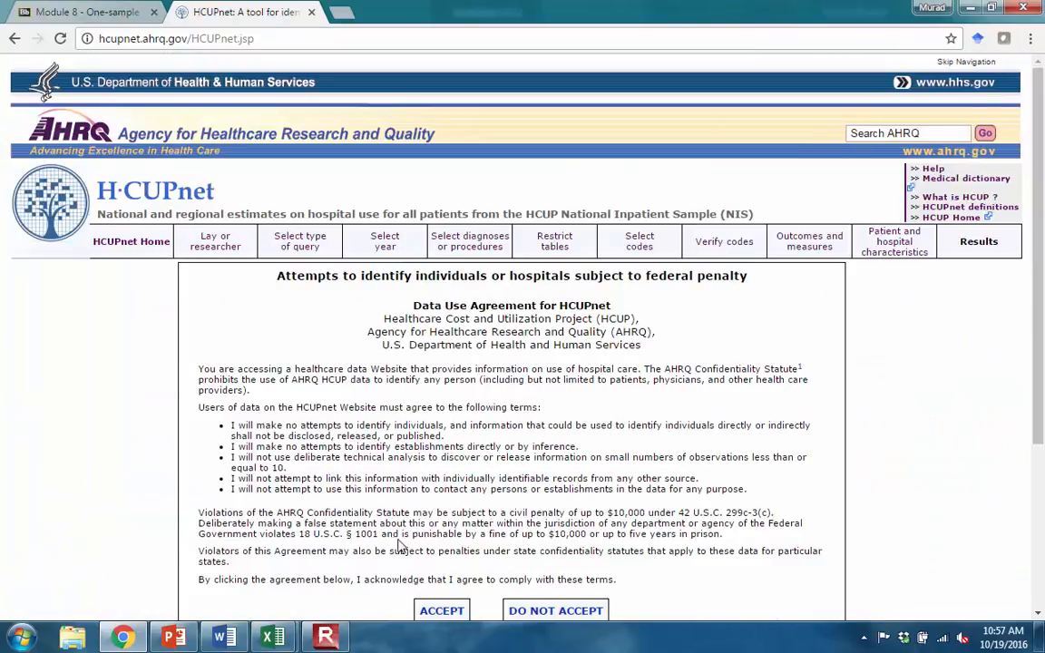
left_click(441, 610)
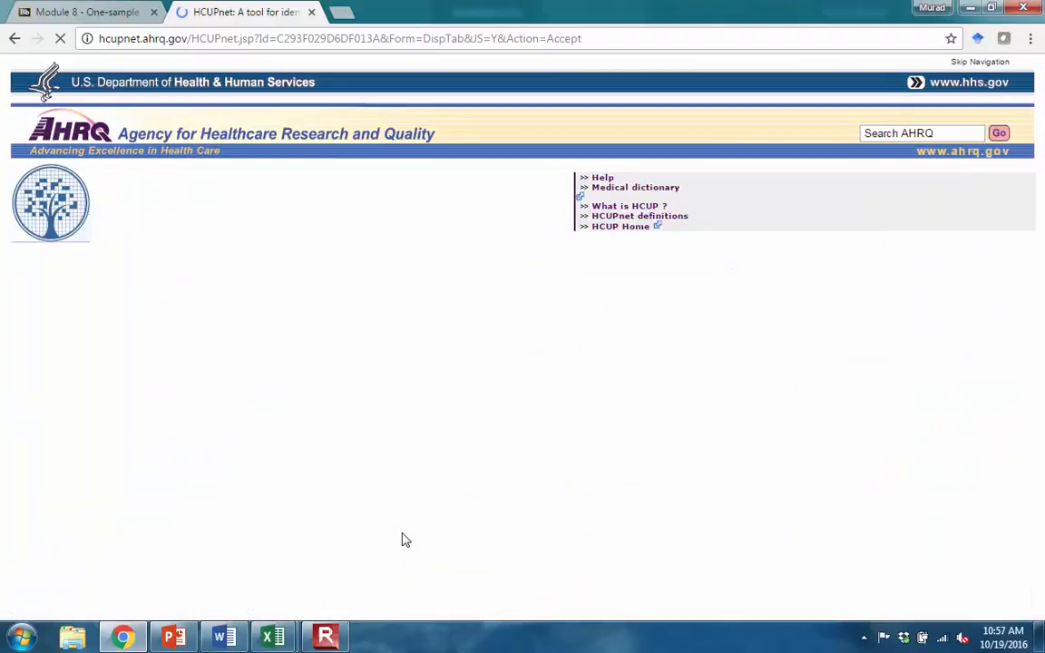
- Highlight the Medicare row through its routine discharge figure in the 2013 results and place the browser window beside the PivotTable workbook
scroll(399, 542, "down", 2)
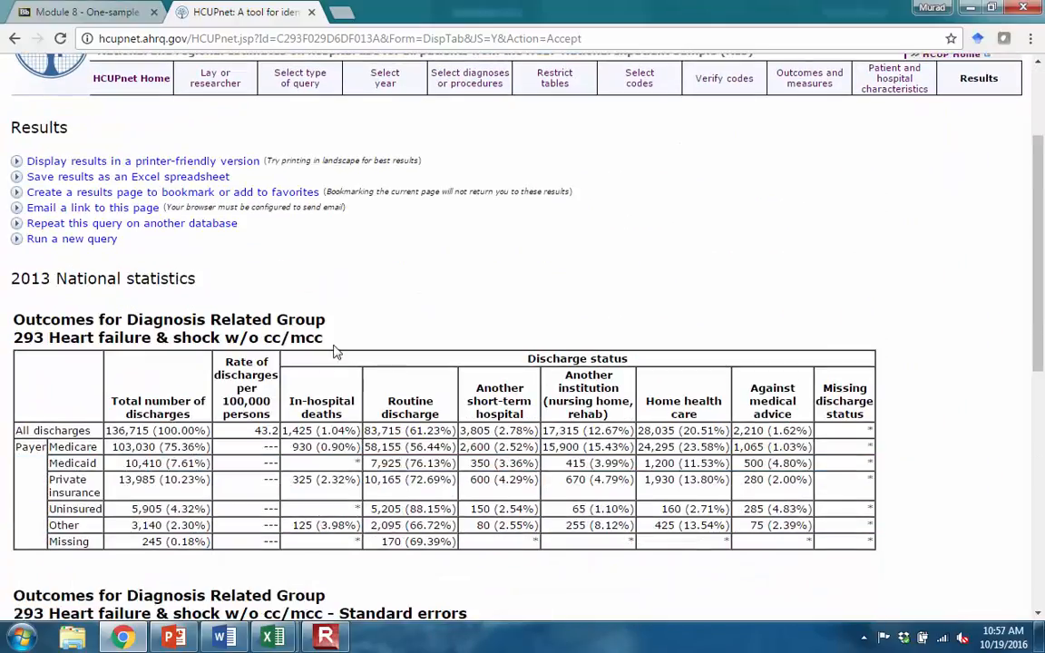
scroll(412, 397, "down", 1)
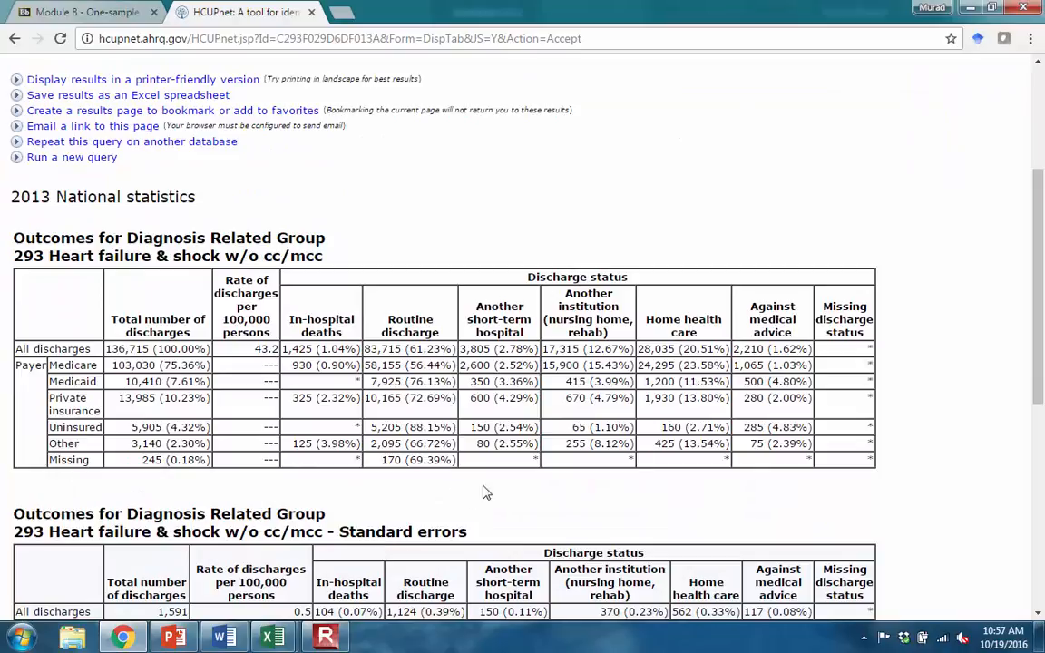
scroll(260, 449, "up", 1)
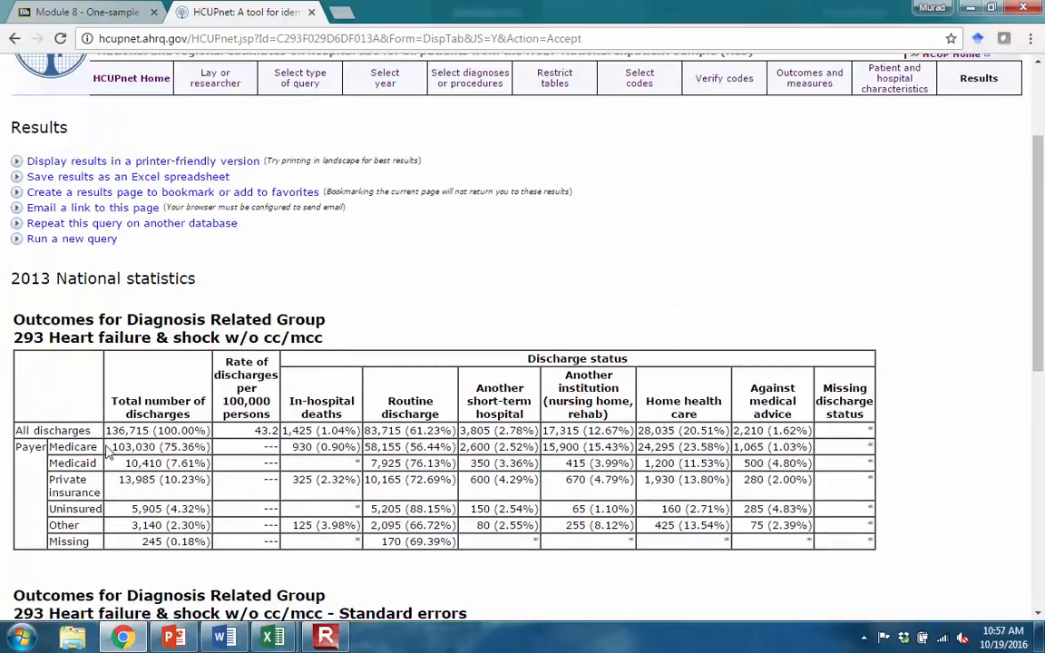
left_click_drag(51, 446, 366, 431)
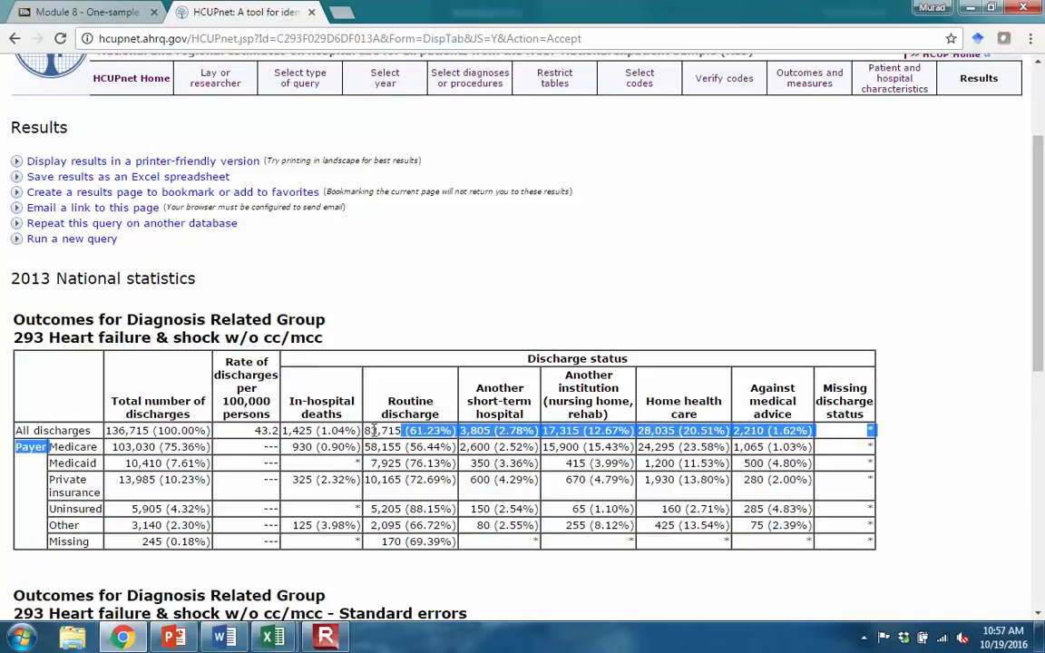
left_click_drag(366, 432, 453, 449)
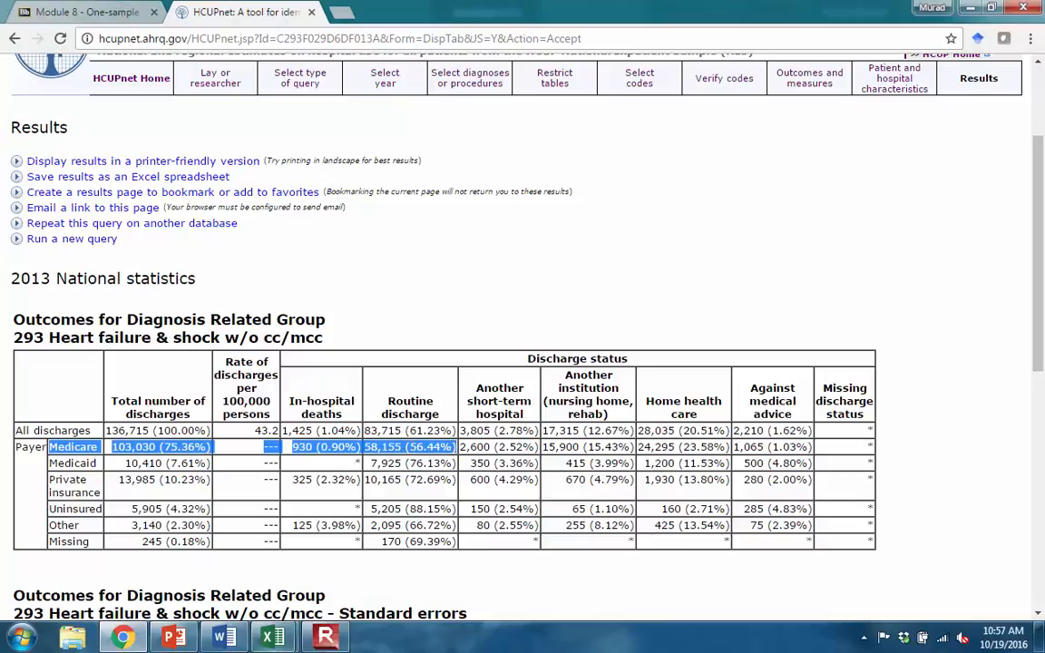
left_click_drag(660, 6, 1044, 125)
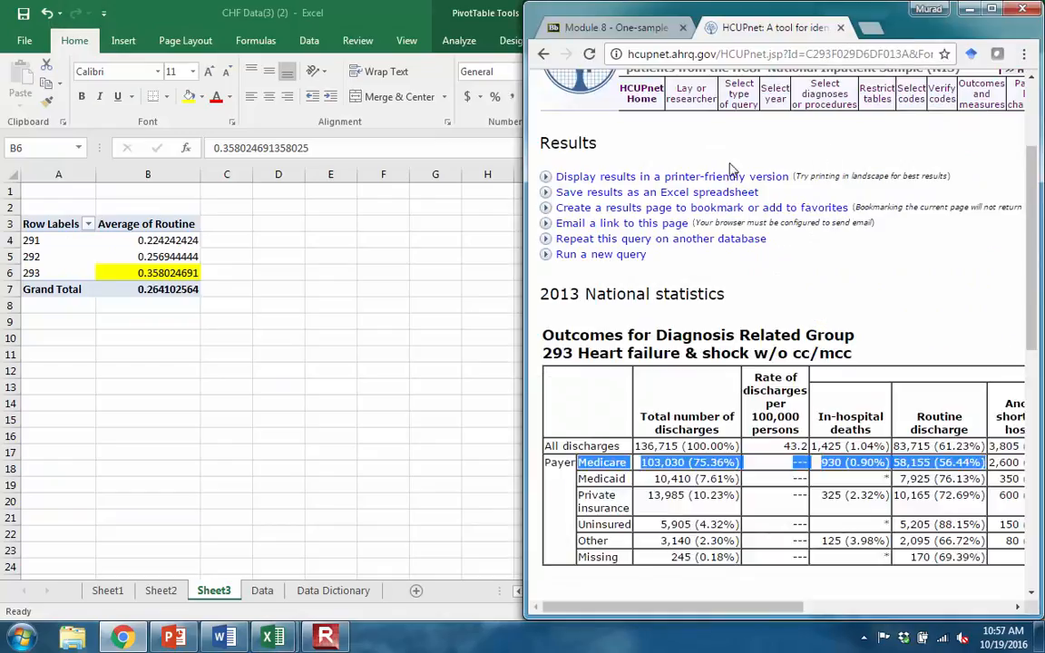
left_click_drag(798, 605, 907, 618)
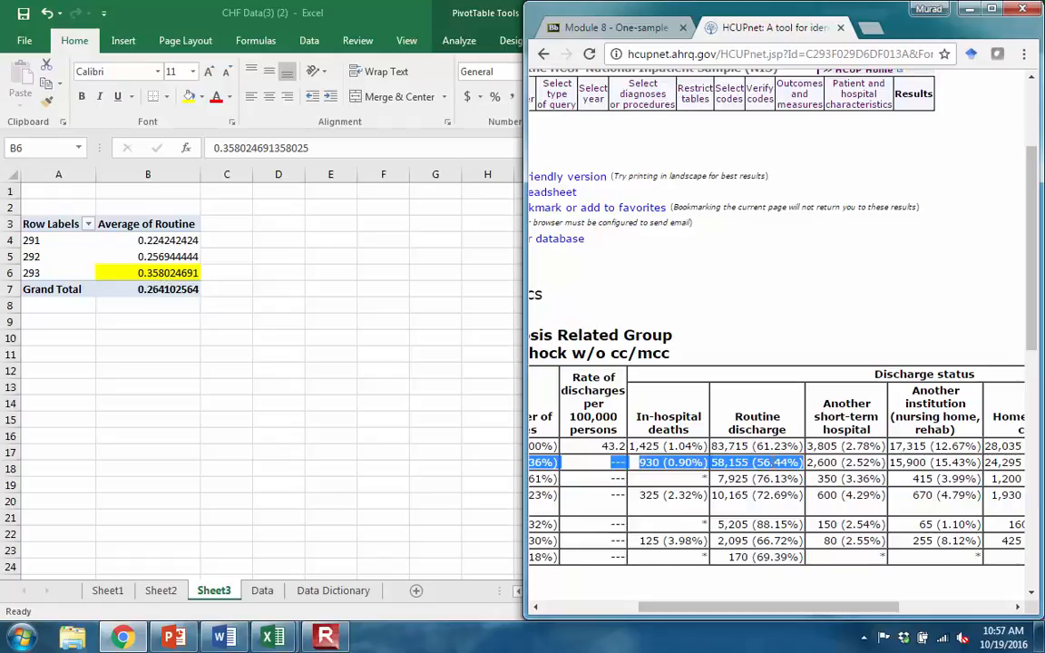
- Switch to the Chapter 4 Calculator workbook in Excel and place its Confidence Interval for P sheet beside the PivotTable
left_click(272, 638)
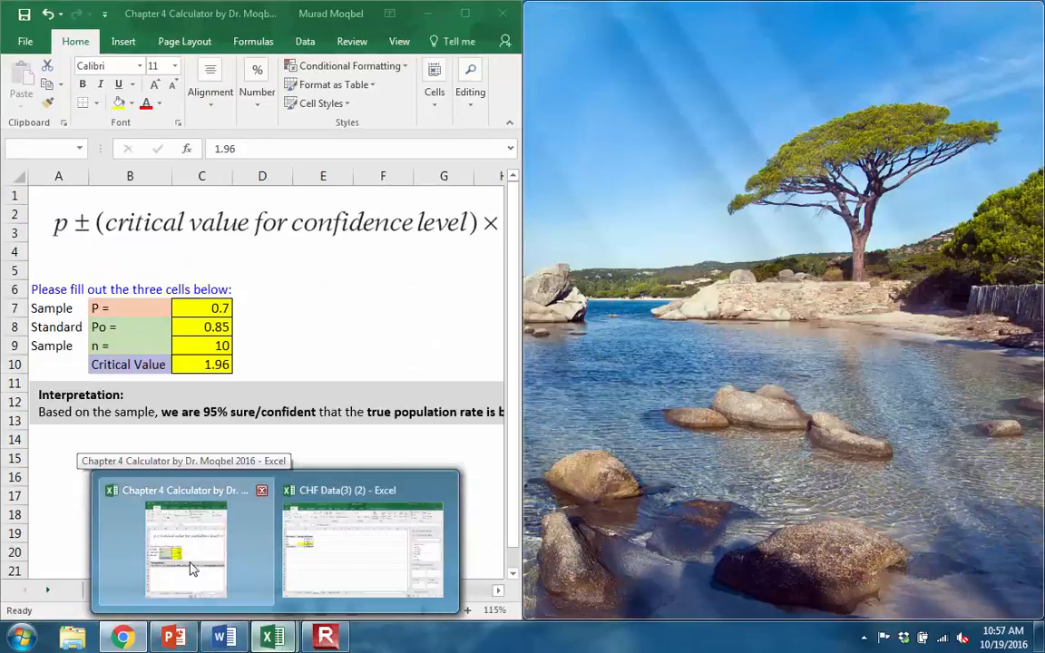
left_click(192, 567)
left_click(465, 13)
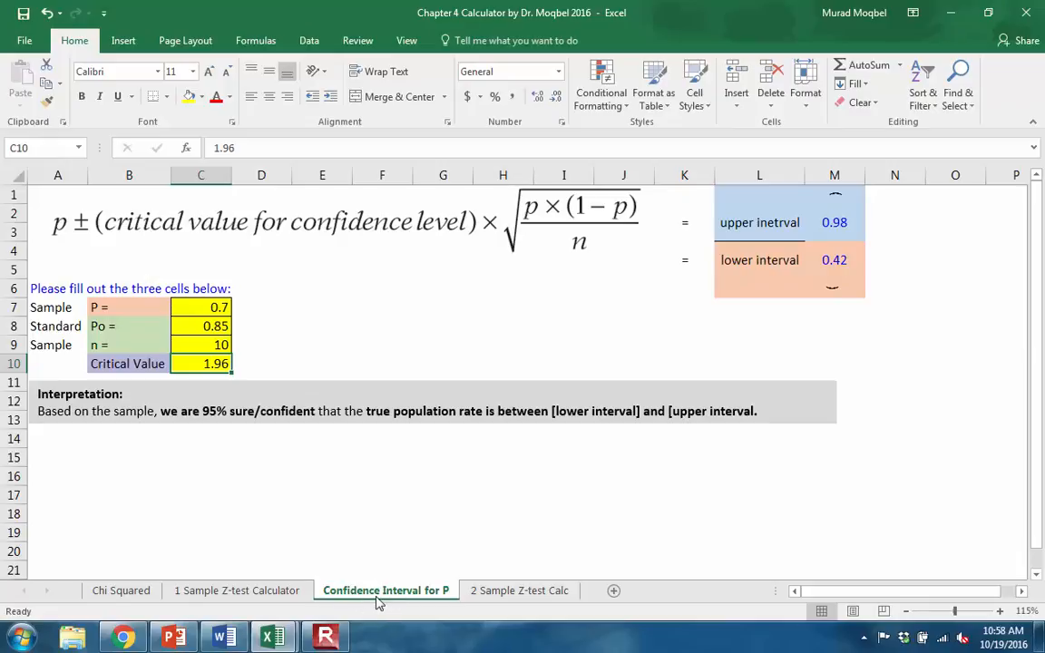
left_click_drag(752, 13, 4, 118)
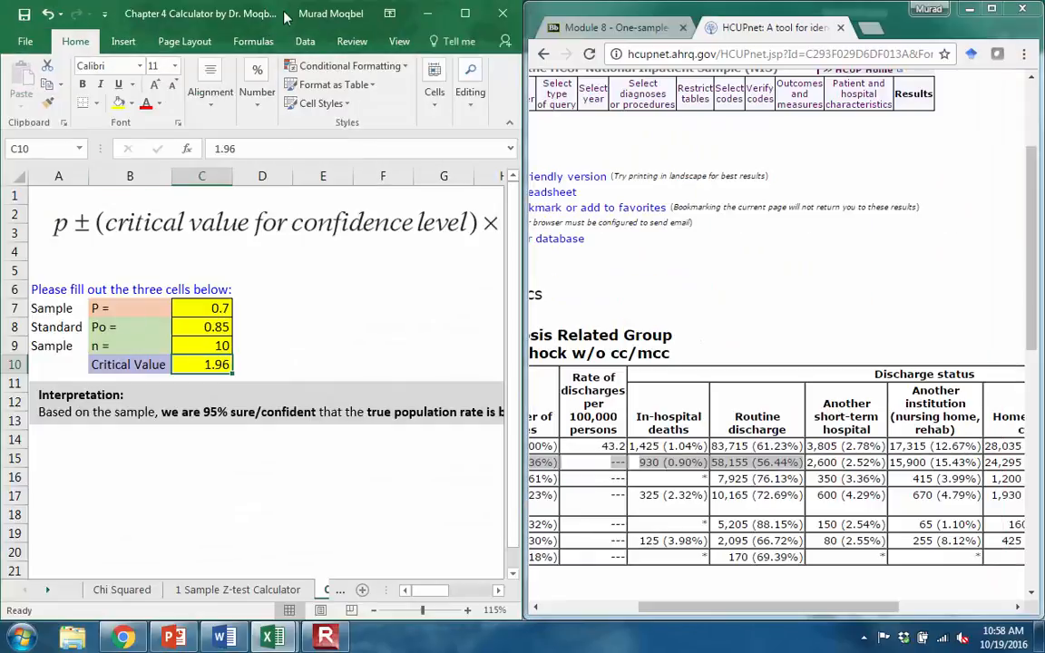
left_click_drag(284, 9, 1043, 13)
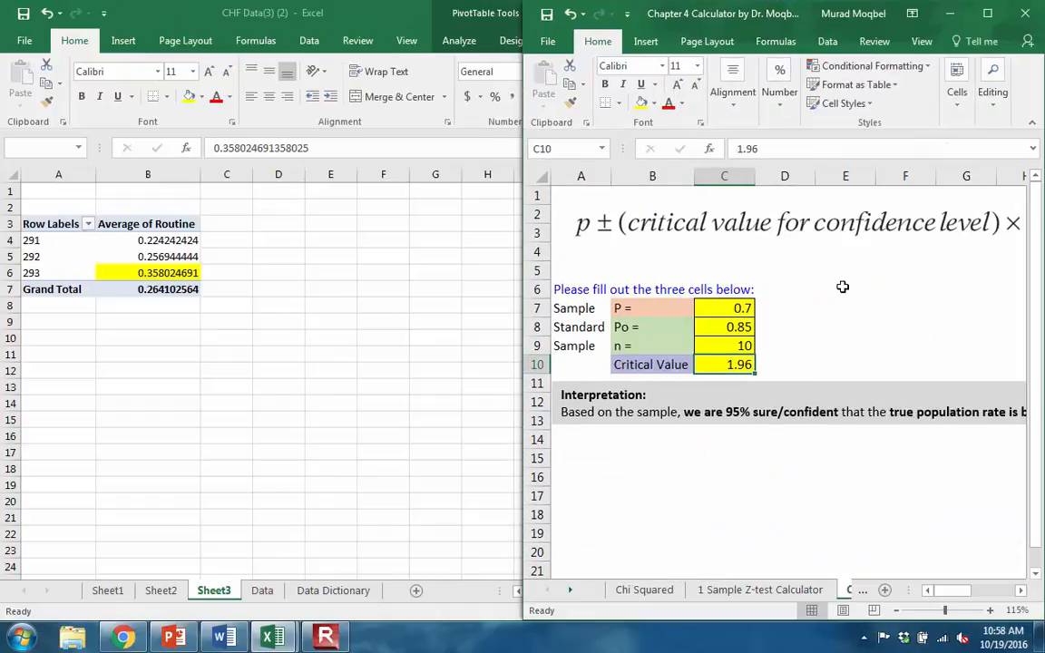
- Set the sample proportion P in cell C7 of the calculator to .358
left_click(723, 313)
type(".")
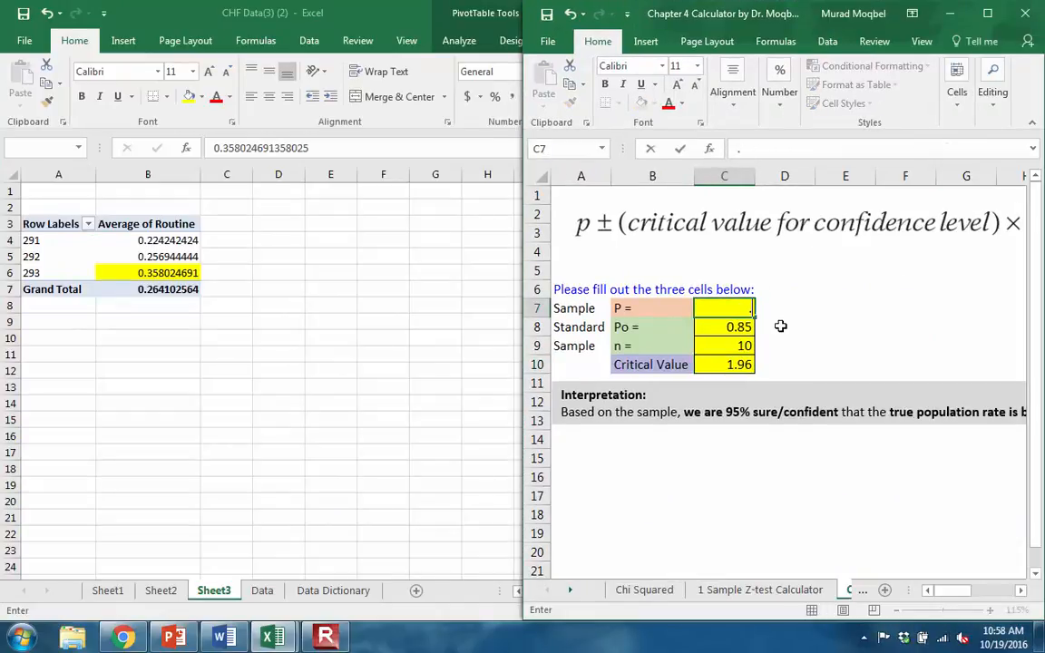
type("358")
key("Return")
- Place the calculator beside the HCUPnet results and set the standard rate Po in cell C8 to .5644
left_click_drag(725, 11, 3, 8)
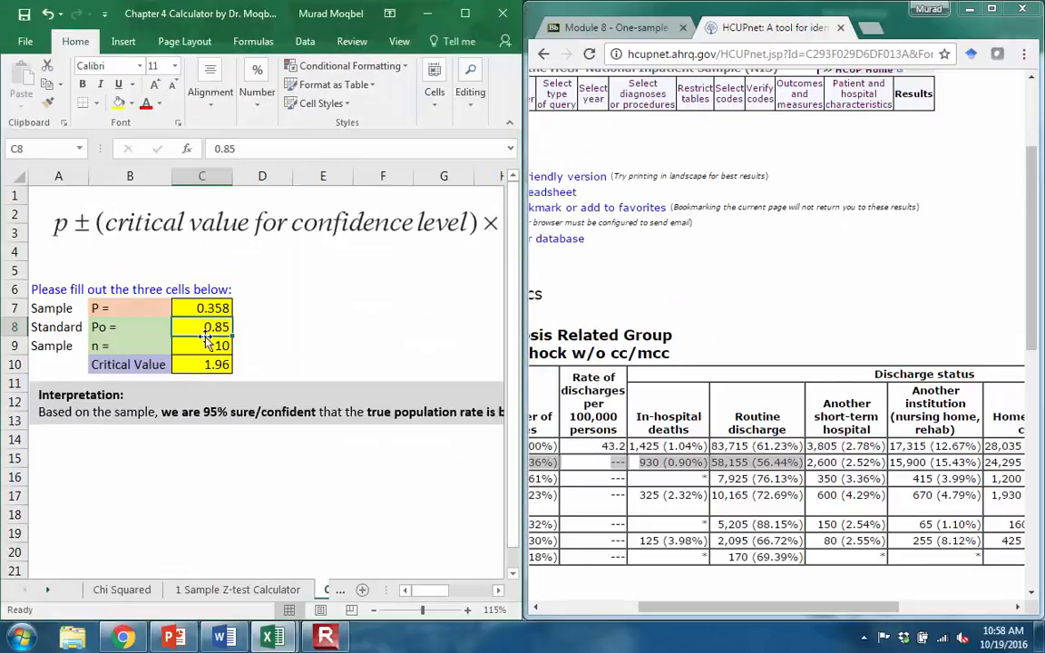
type(".")
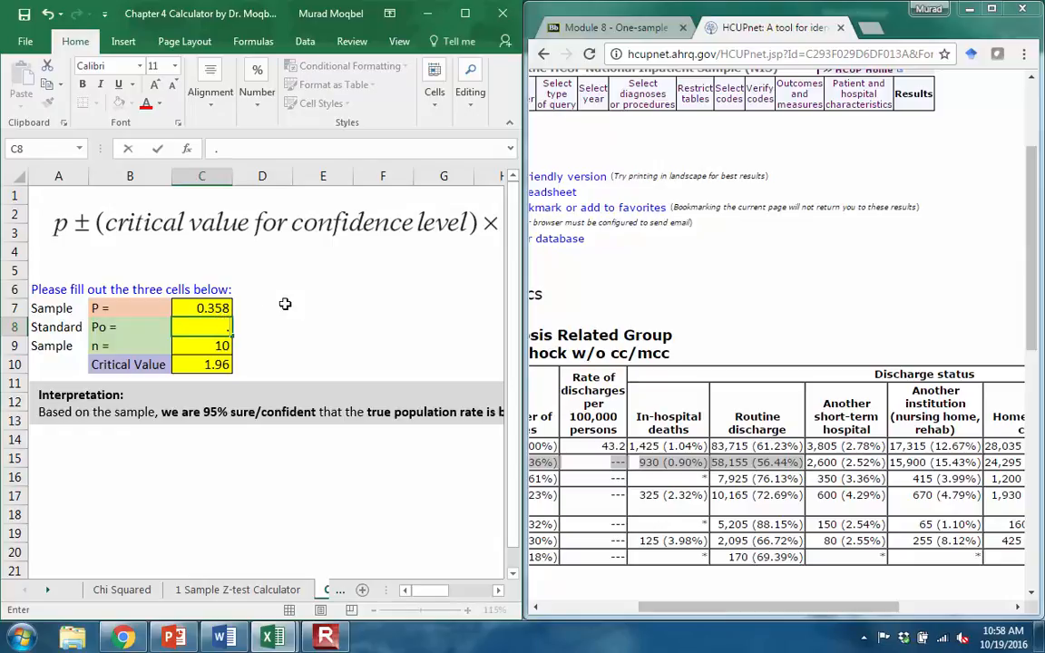
type("5644")
key("Return")
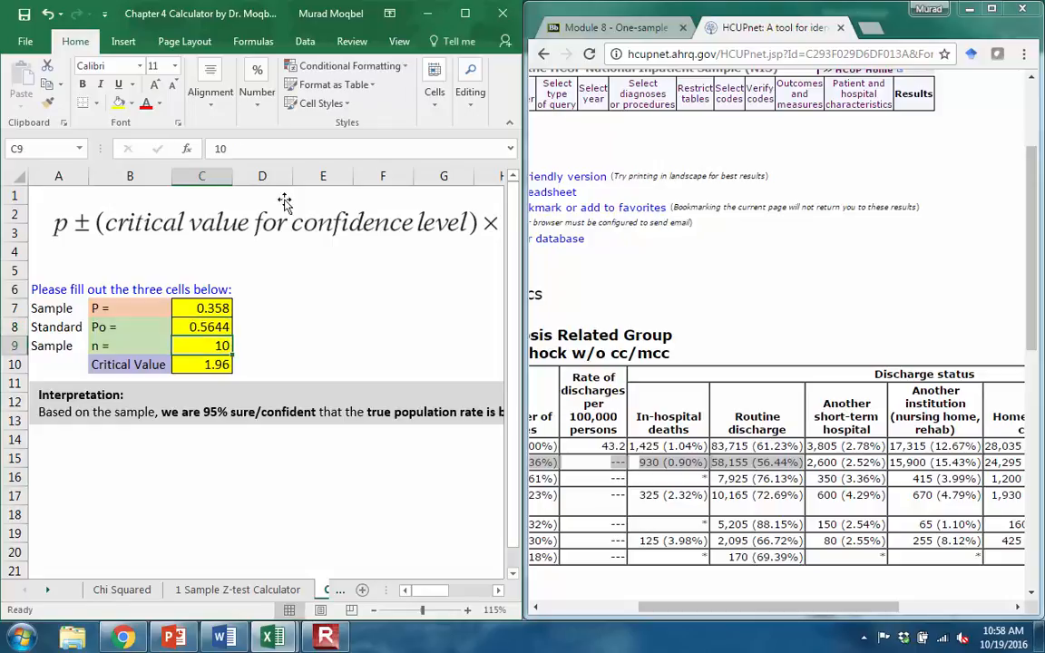
- Return to the CHF Data PivotTable, add a count of drgcode as a second value, and select the count for DRG 293
left_click_drag(262, 12, 1043, 281)
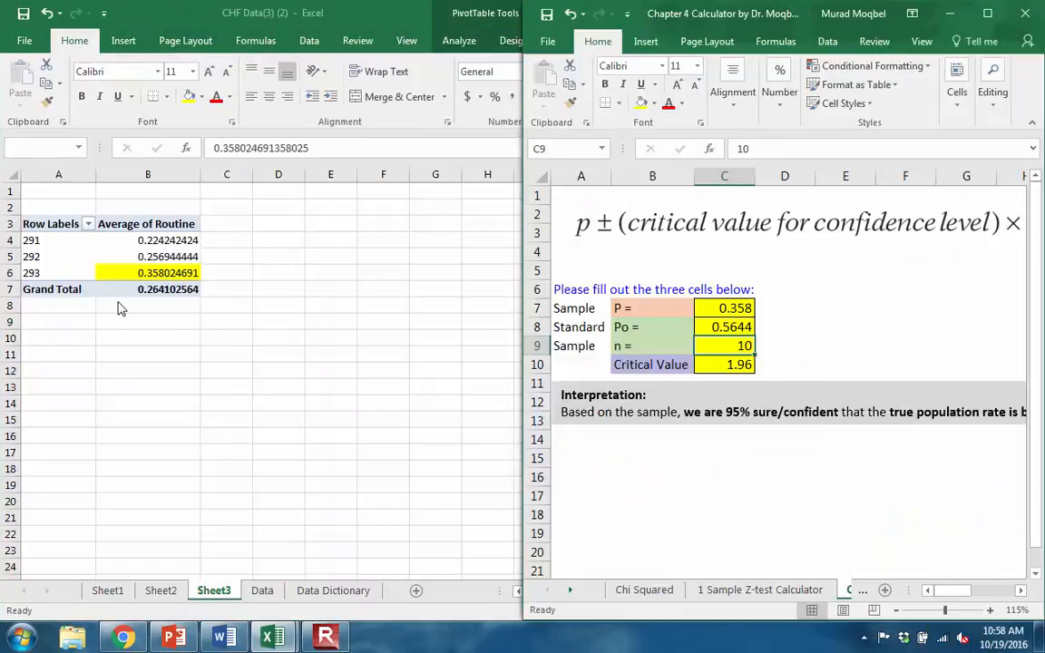
left_click(136, 269)
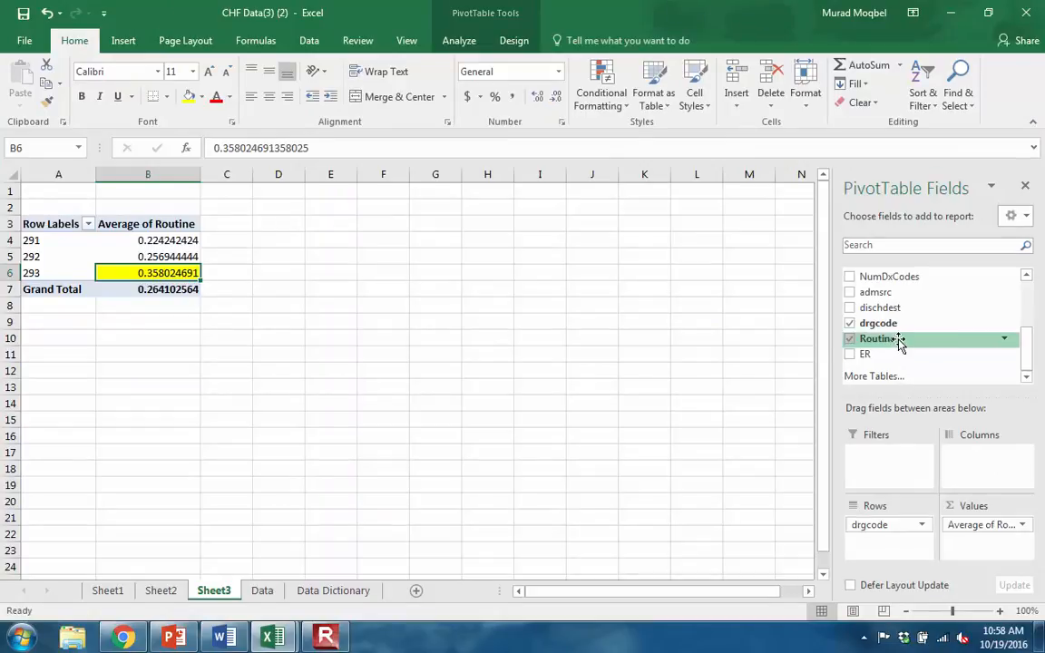
mouse_move(1027, 355)
left_mouse_down()
mouse_move(1022, 327)
mouse_move(1022, 369)
left_mouse_up()
left_click_drag(866, 323, 987, 538)
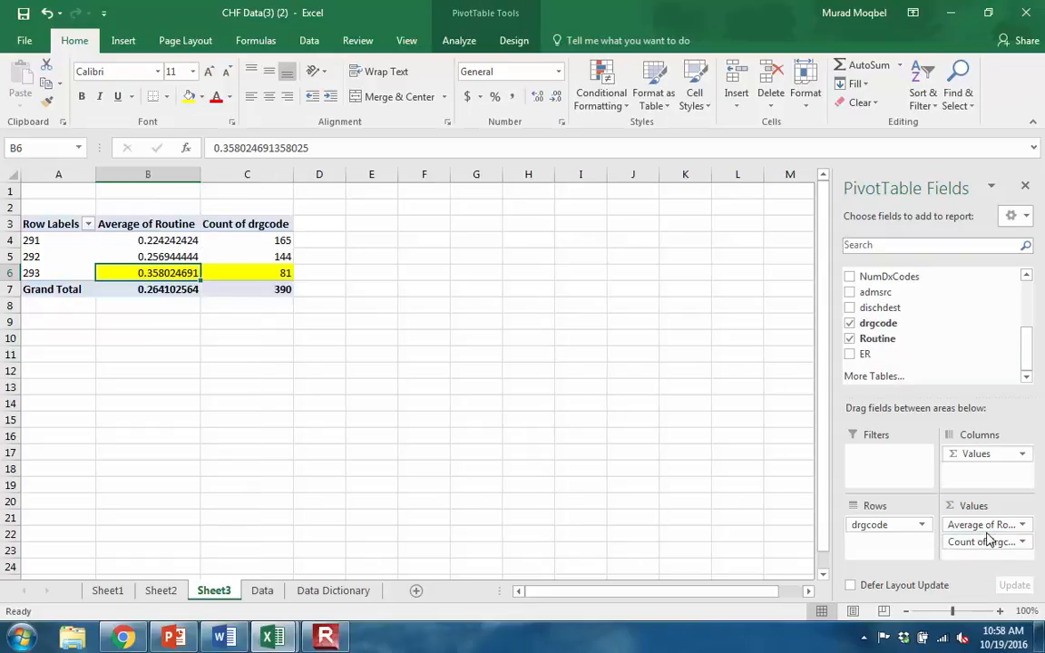
left_click(281, 268)
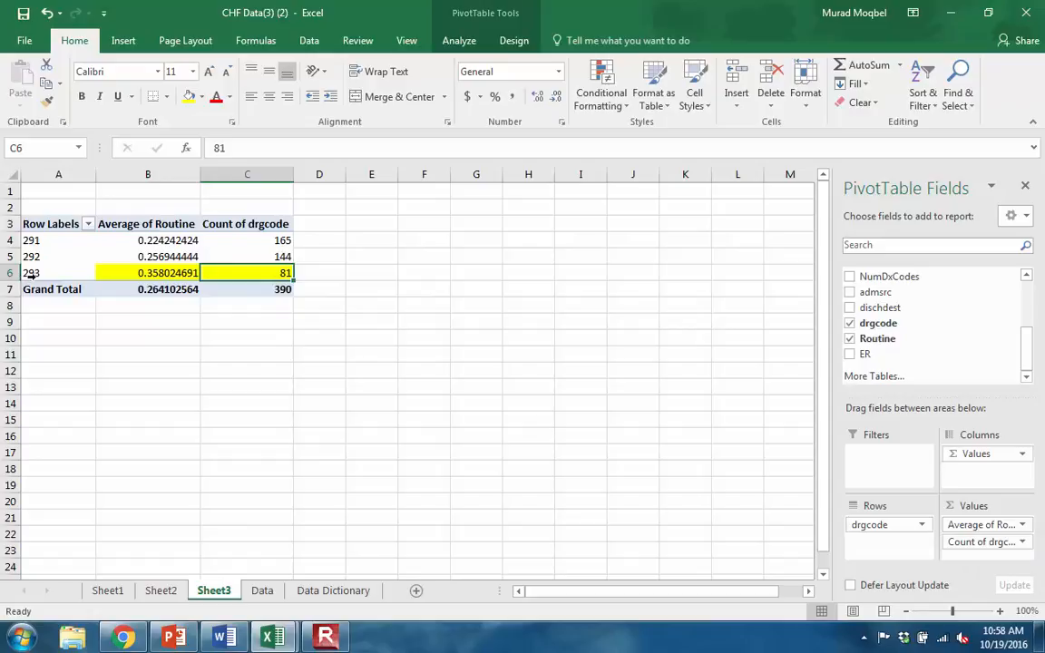
- Place the CHF Data PivotTable beside the calculator and set the sample size n in cell C9 to 81
left_click_drag(651, 14, 2, 79)
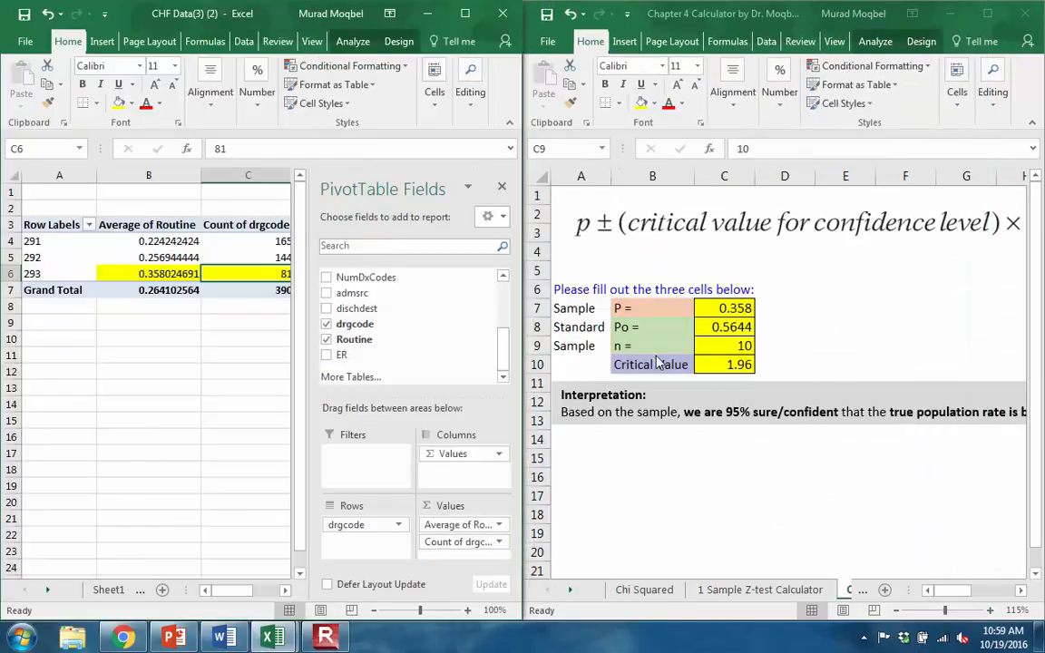
left_click(723, 345)
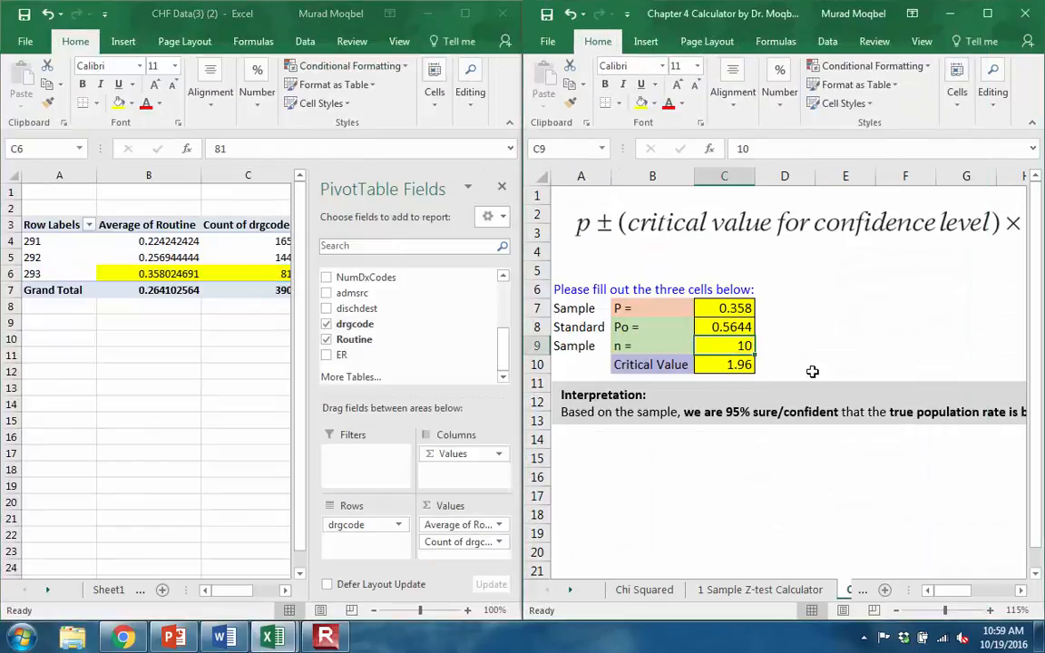
type("81")
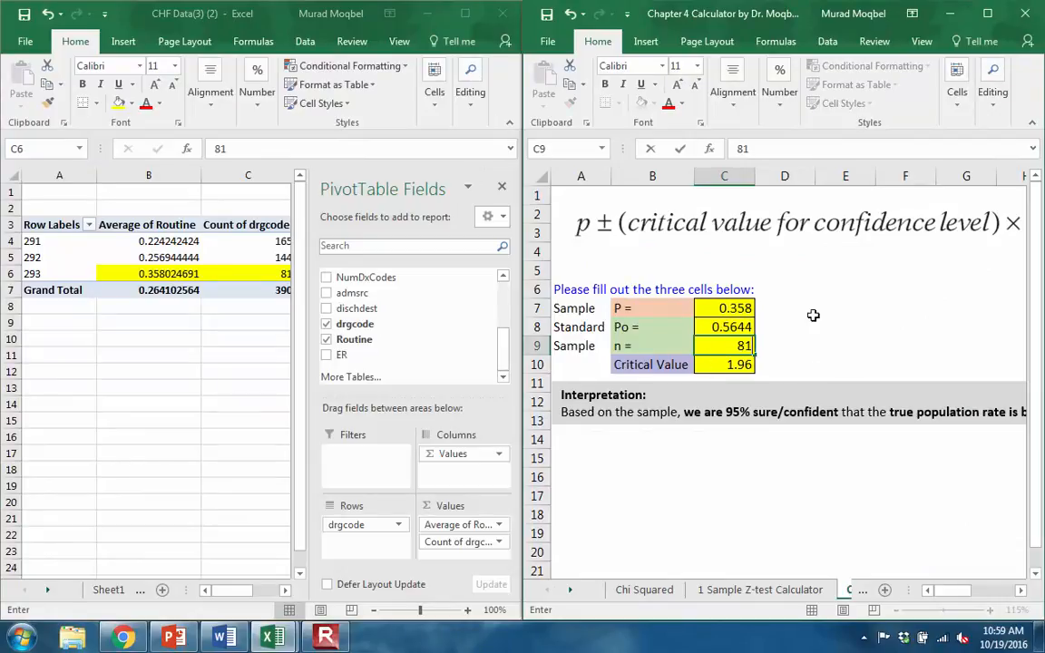
double_click(887, 14)
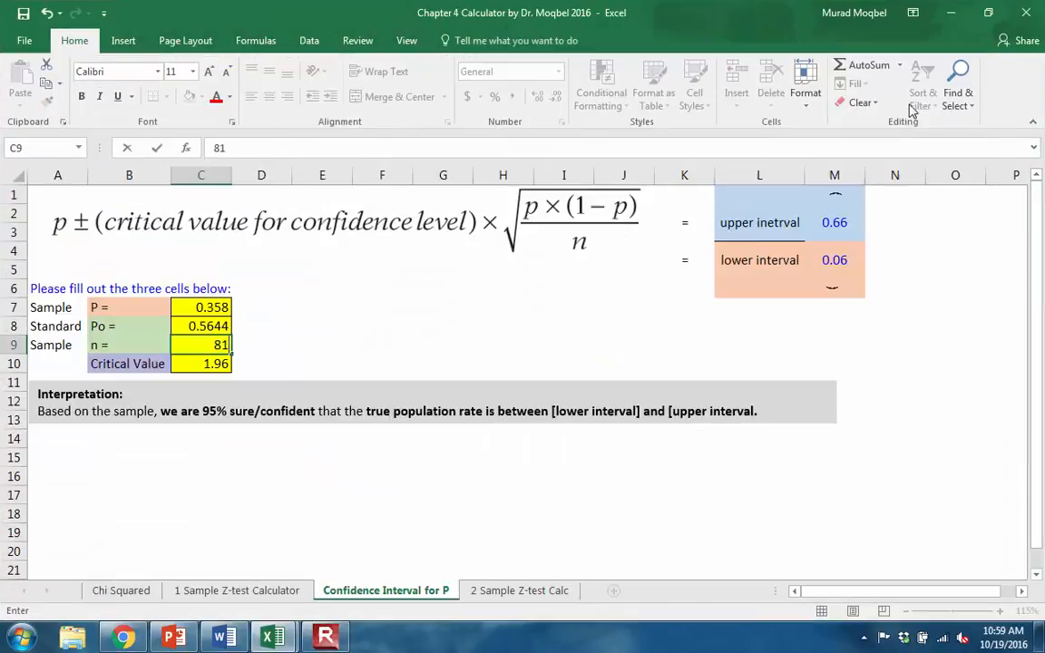
left_click(600, 319)
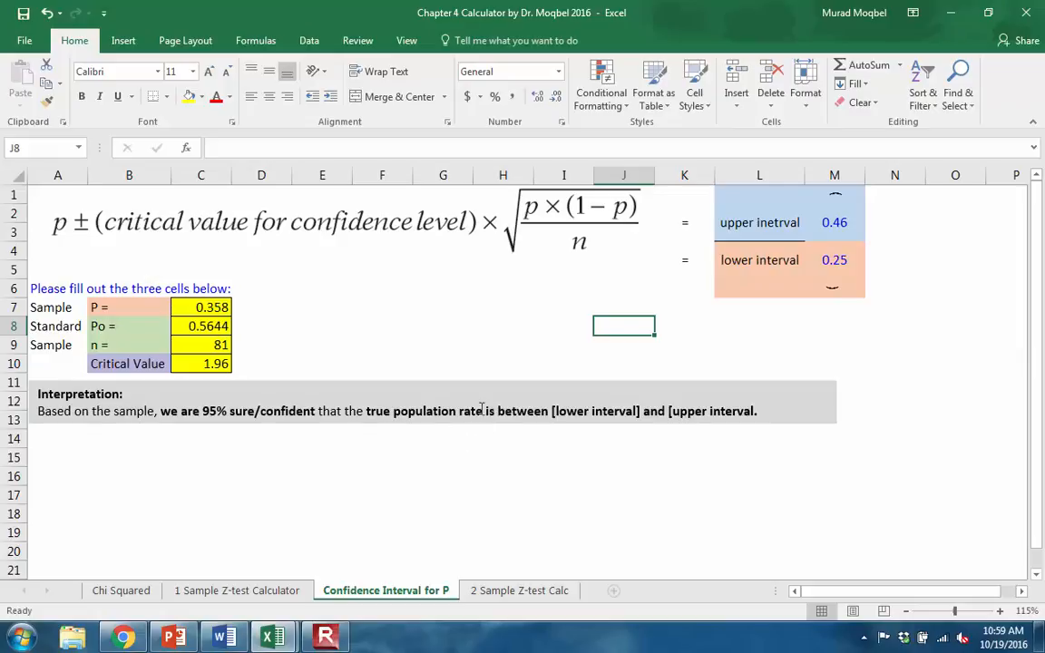
- Replace the lower and upper interval placeholders in the Interpretation text box so it reads between [25%] and [46%]
left_click_drag(555, 411, 634, 412)
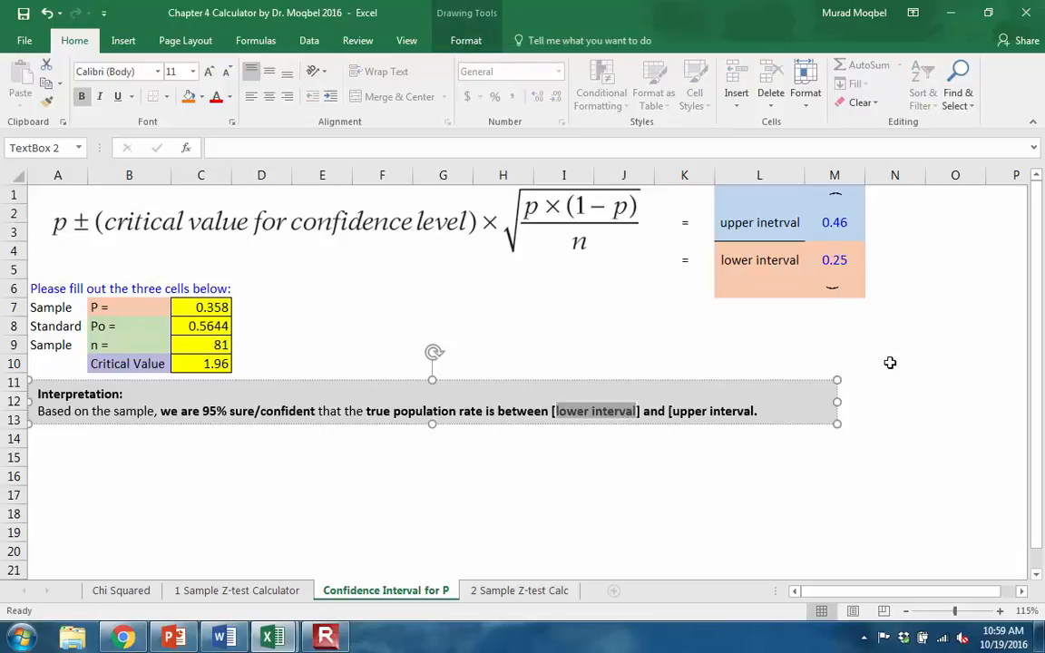
type("25%")
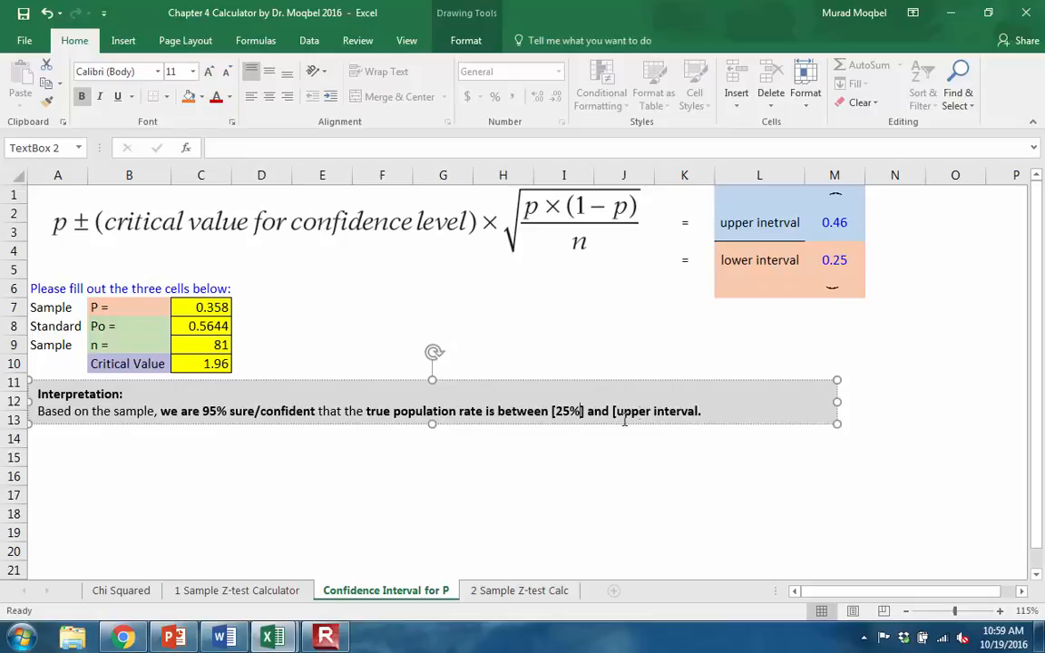
left_click_drag(616, 412, 694, 416)
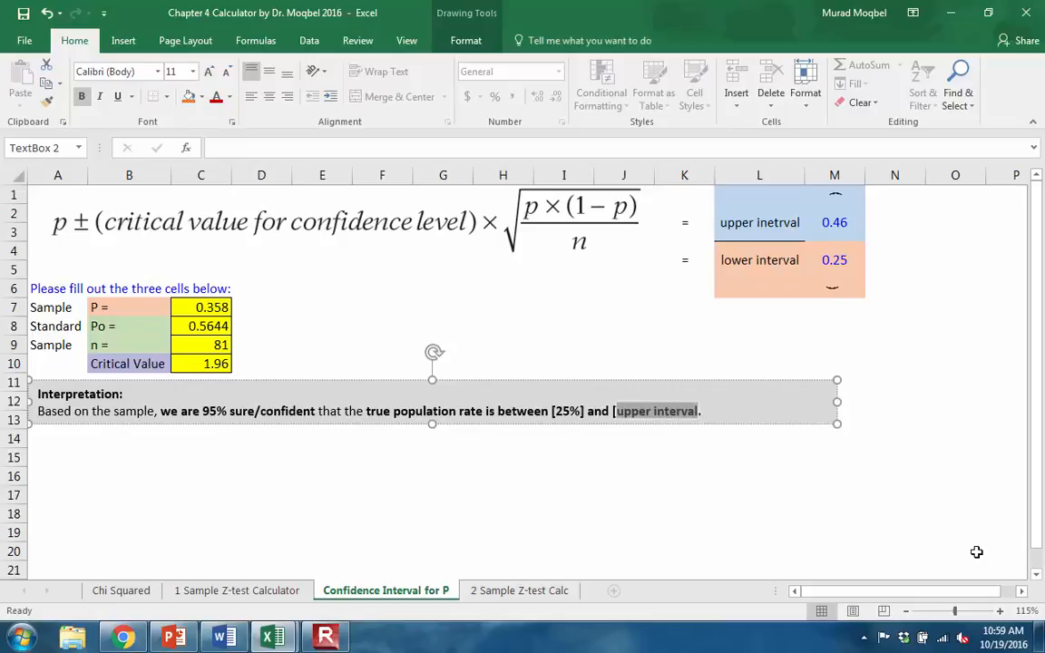
type("46%")
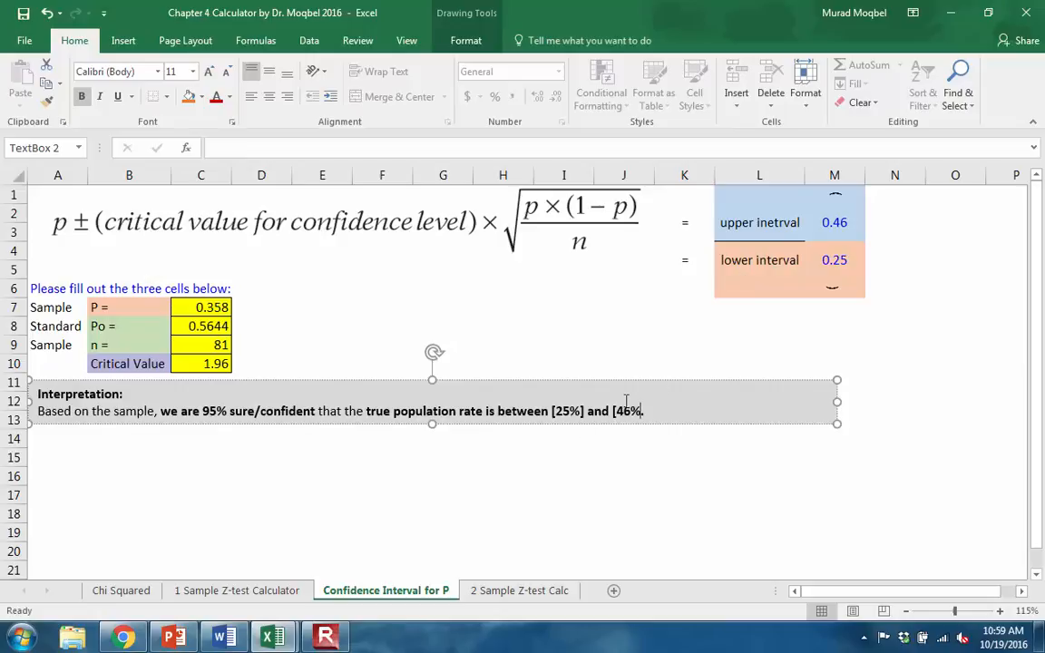
type("]")
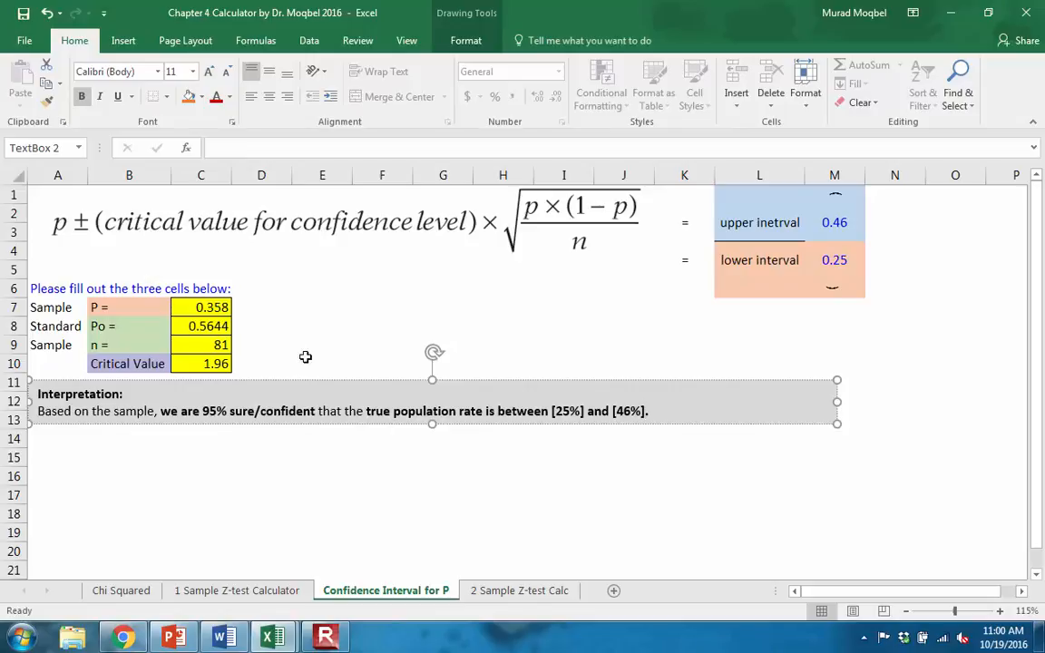
- Switch to the Chapter 4 presentation in PowerPoint, collapse its ribbon and show slide 27, Two-sample Z-test for Proportions
left_click(950, 18)
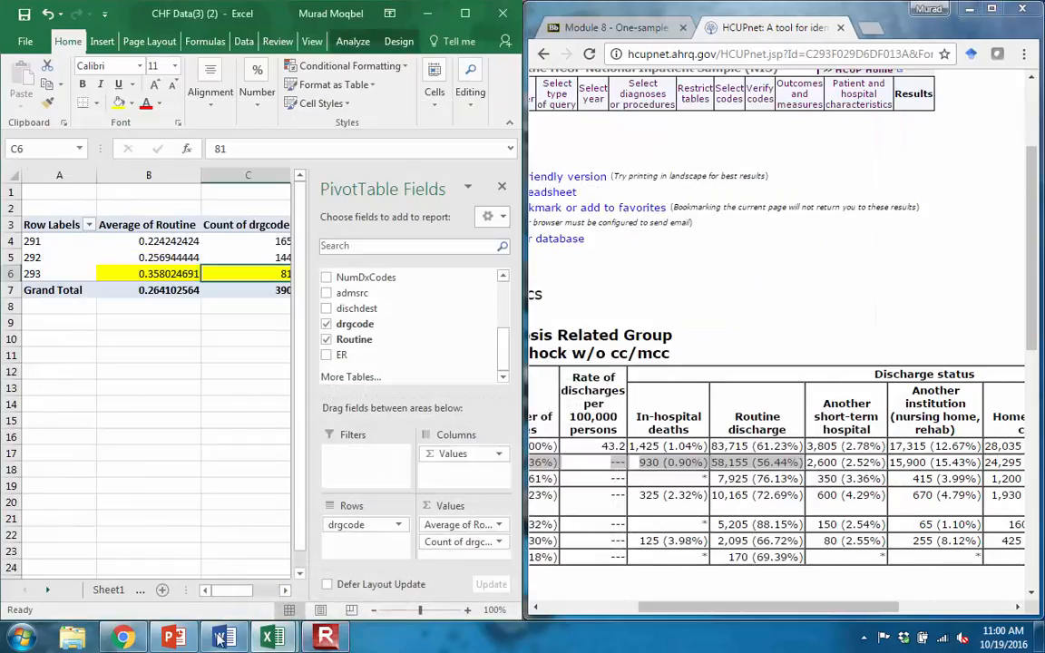
left_click(174, 640)
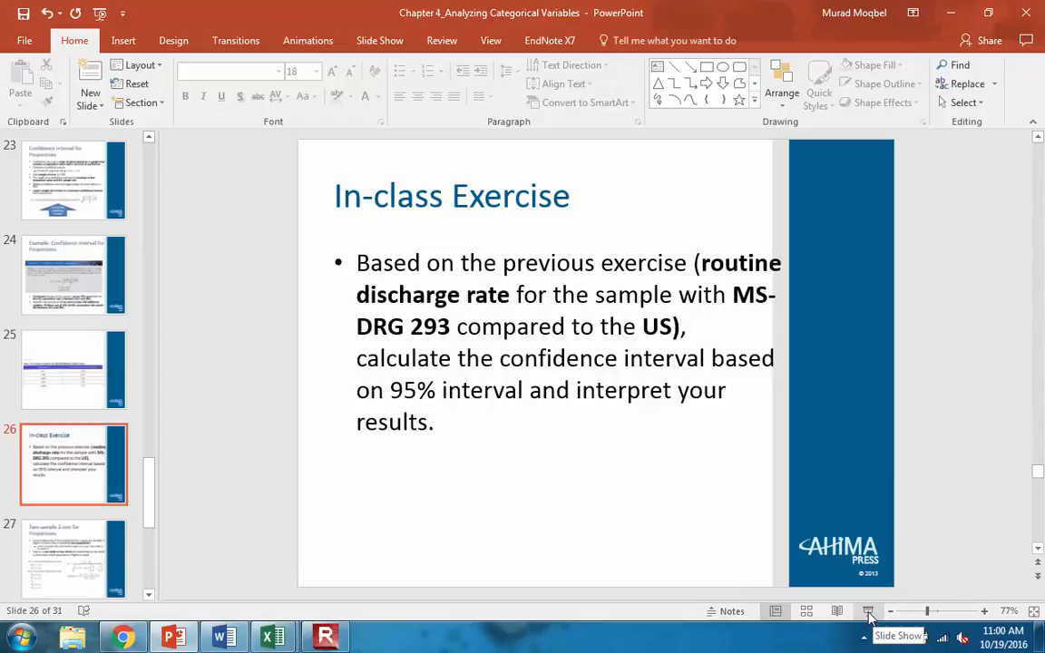
left_click(1032, 122)
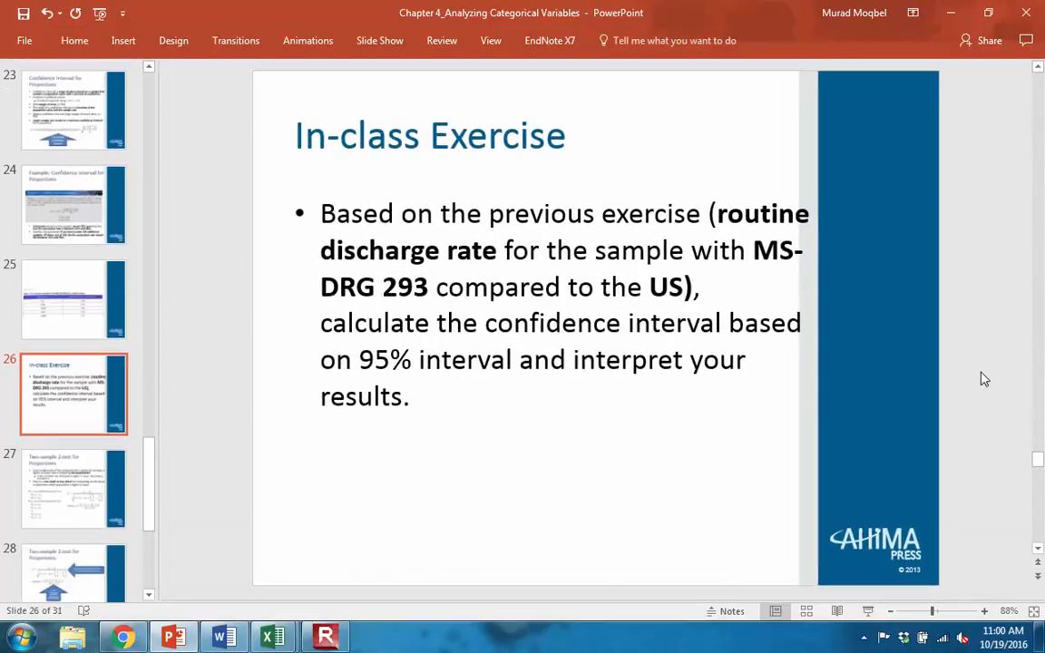
scroll(1043, 397, "down", 1)
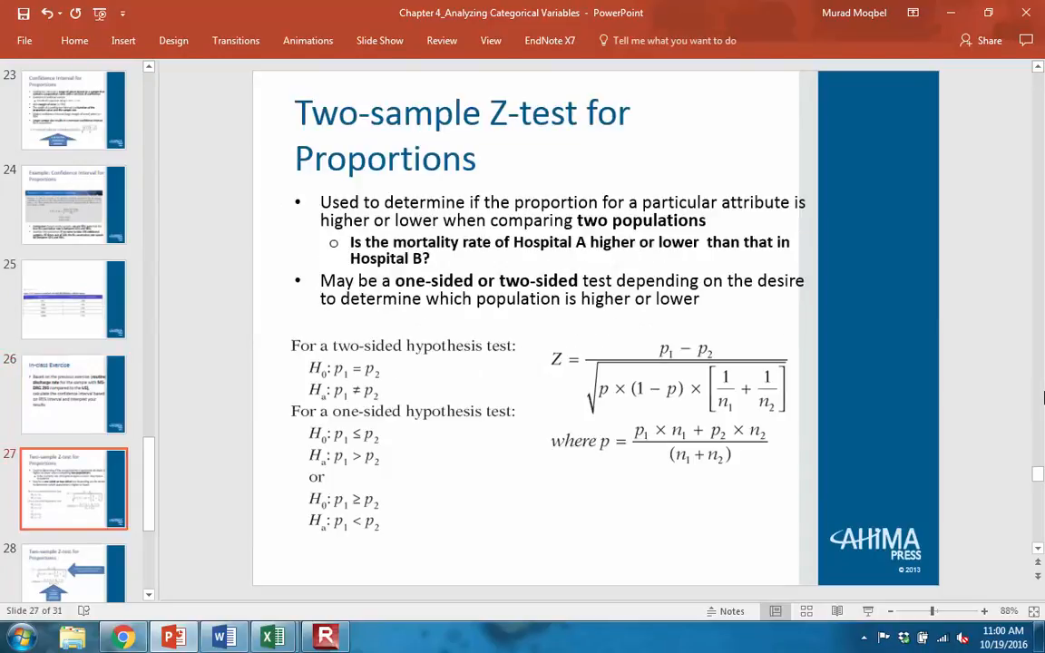
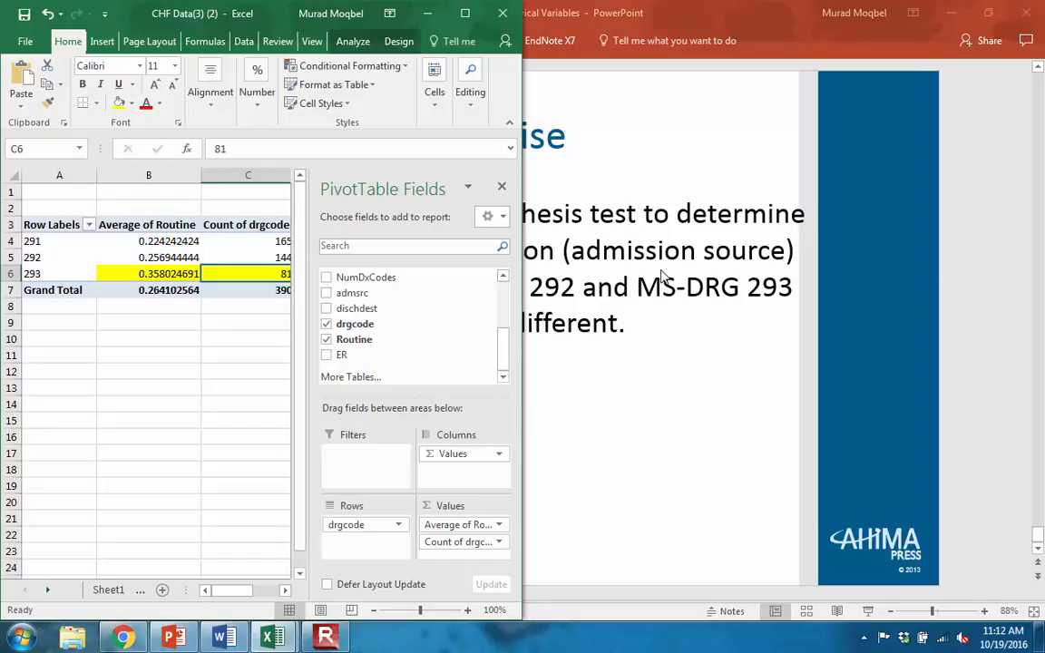
- Maximize the CHF Data workbook and show its Data sheet
left_click(464, 13)
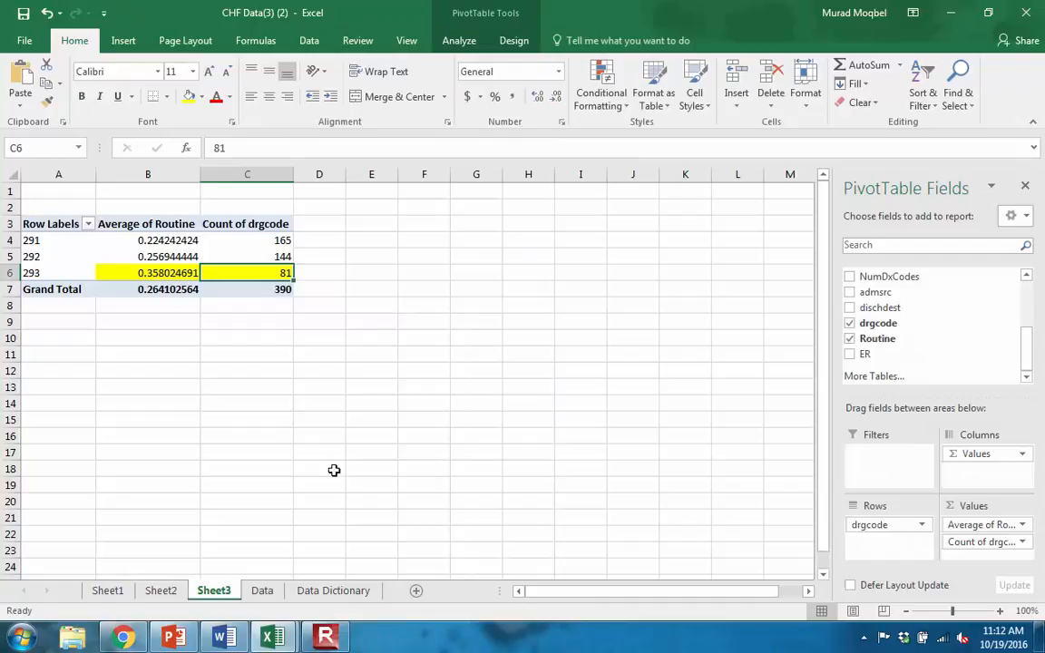
left_click(263, 591)
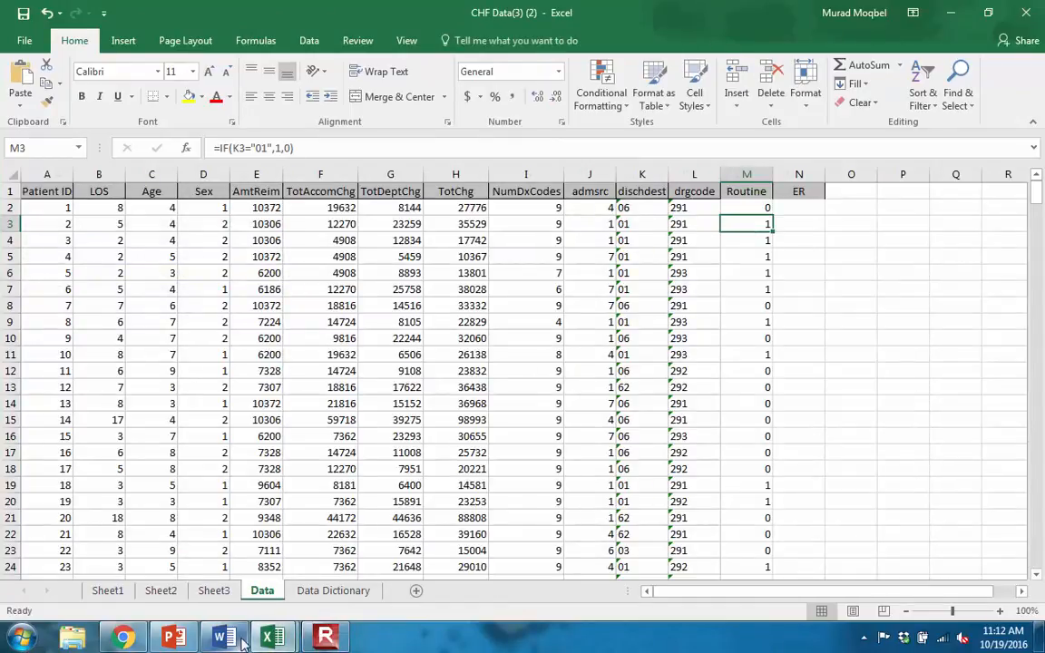
- Switch to Chrome, close the HCUPnet page and open the Data Documentation Link from the Module 8 course page
left_click(123, 638)
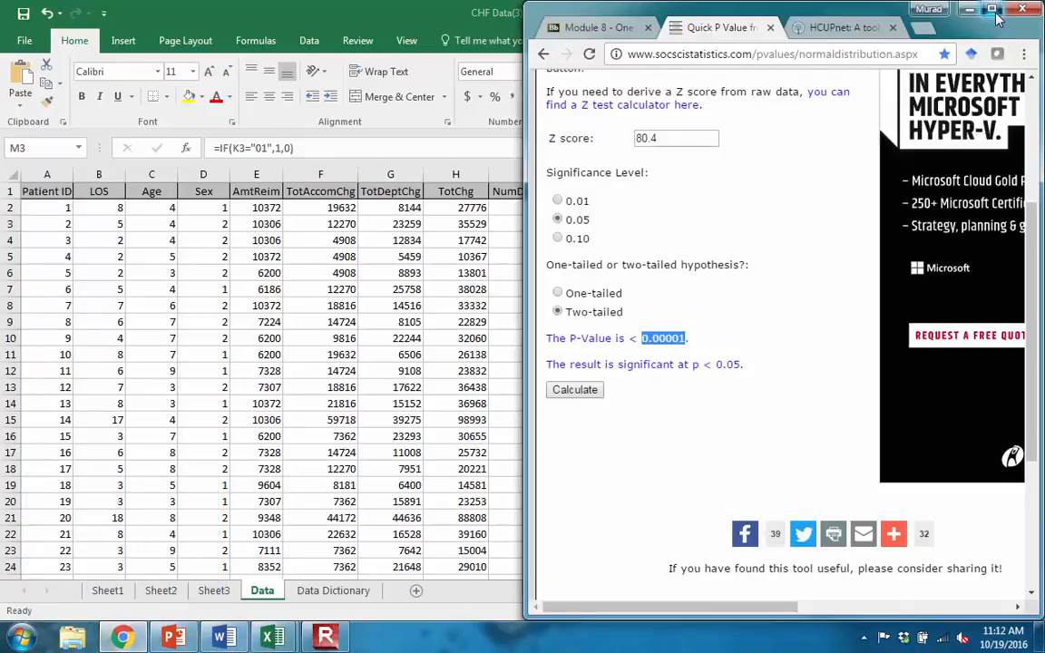
double_click(898, 9)
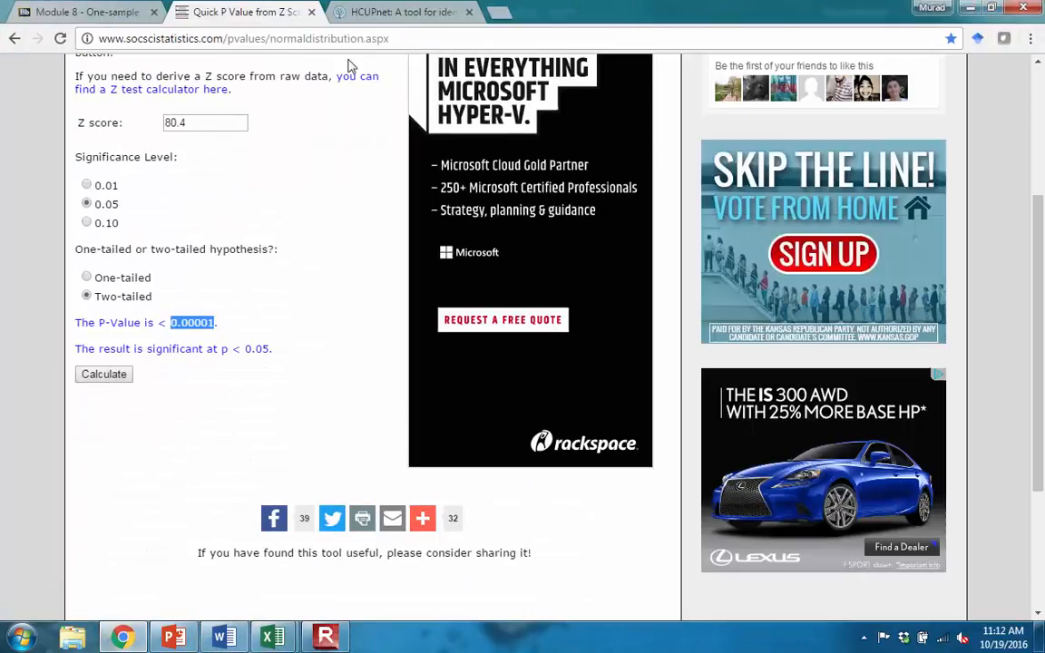
left_click(358, 15)
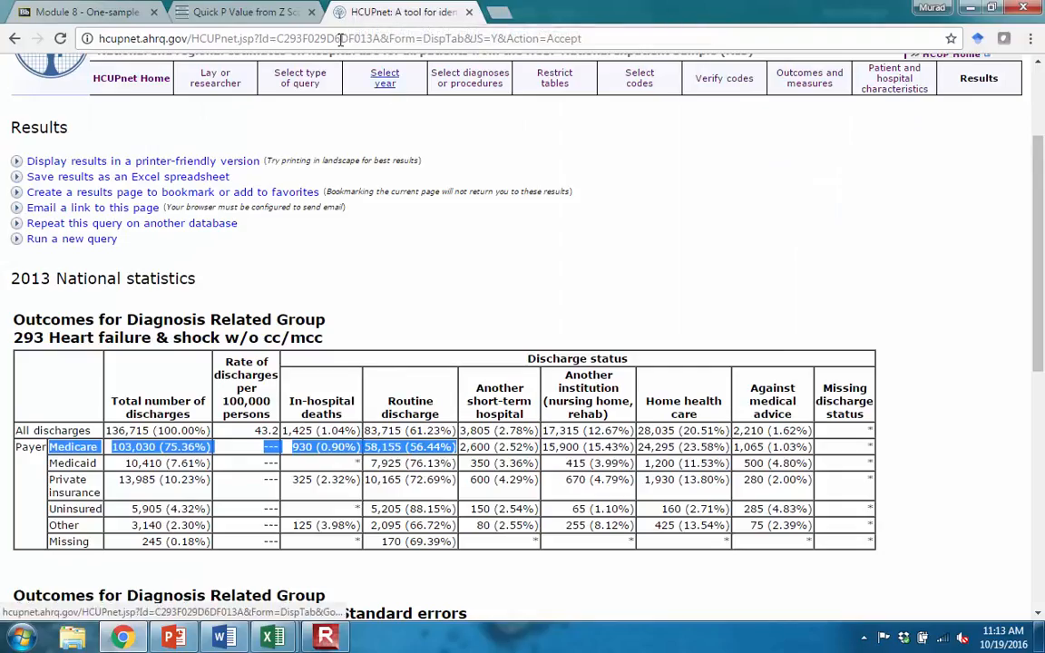
left_click(113, 11)
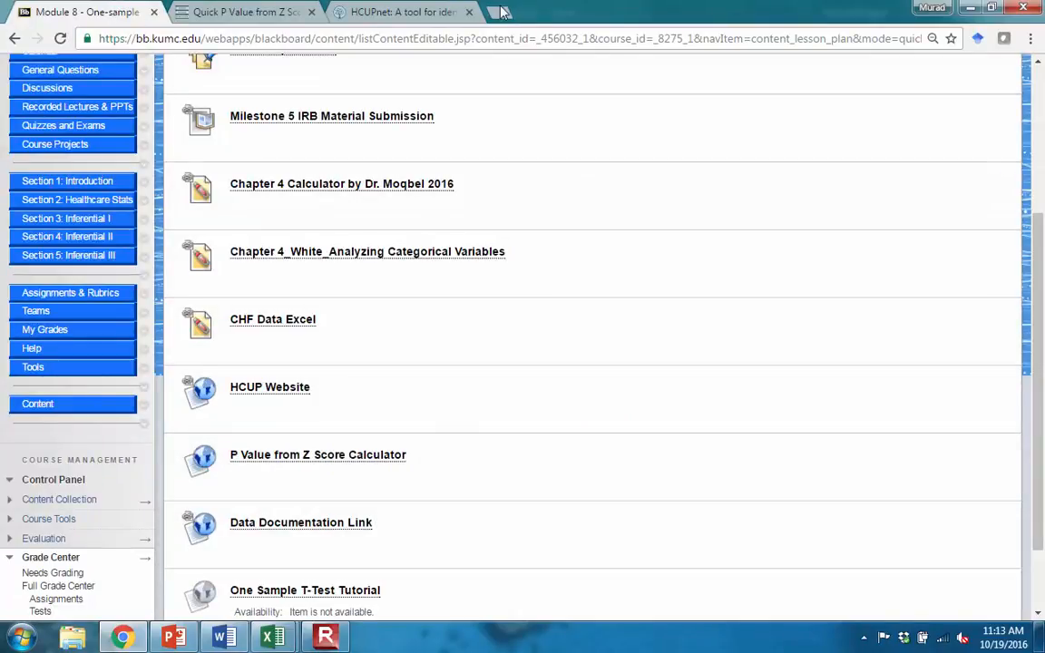
left_click(467, 14)
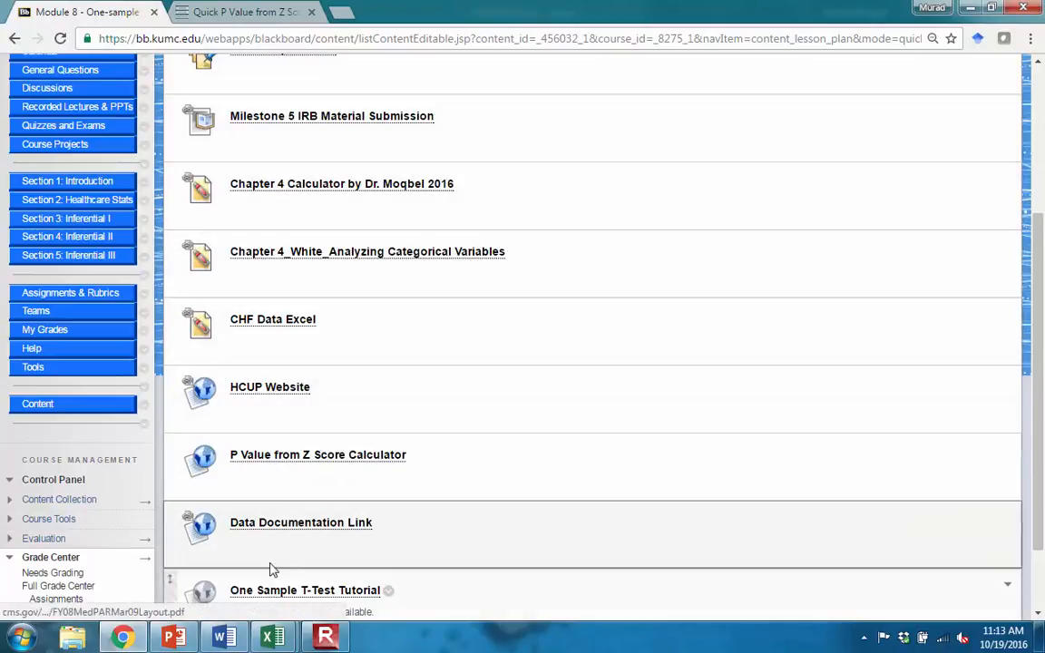
left_click(297, 524)
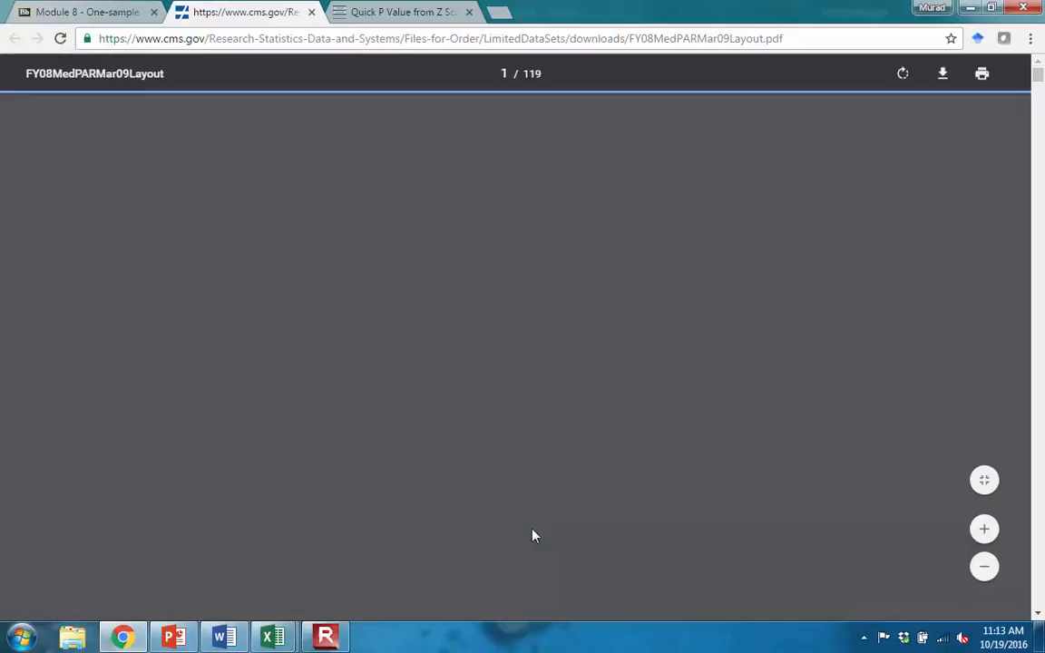
- Search the MedPAR layout PDF for "source of ad" and find the emergency room code in the Source of Admission coding scheme
key("ctrl+f")
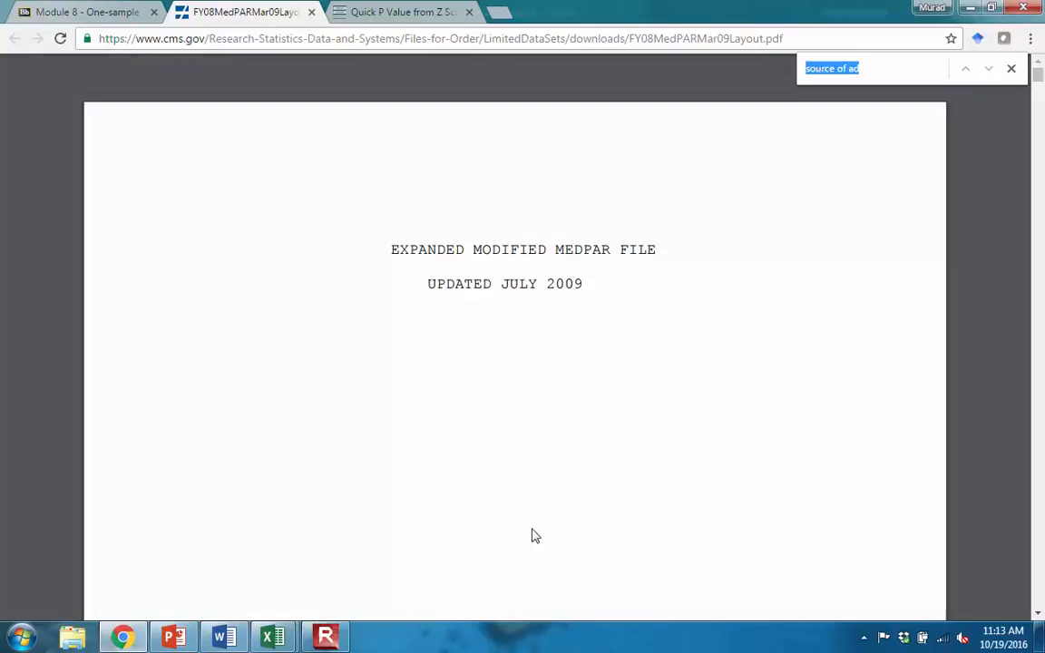
key("Return")
key("Return")
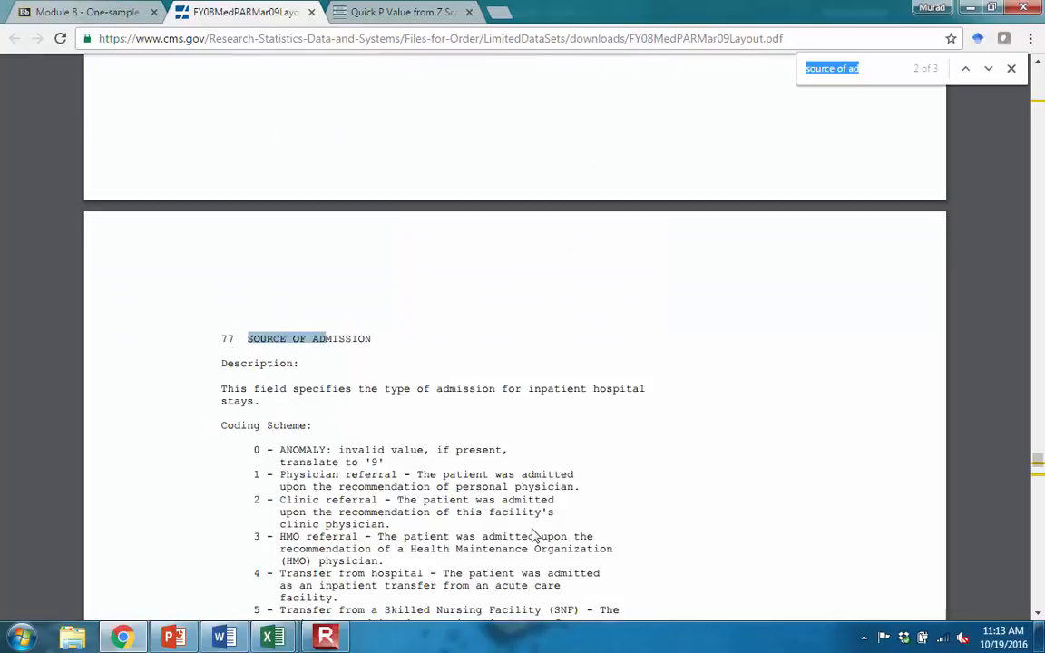
scroll(530, 528, "down", 4)
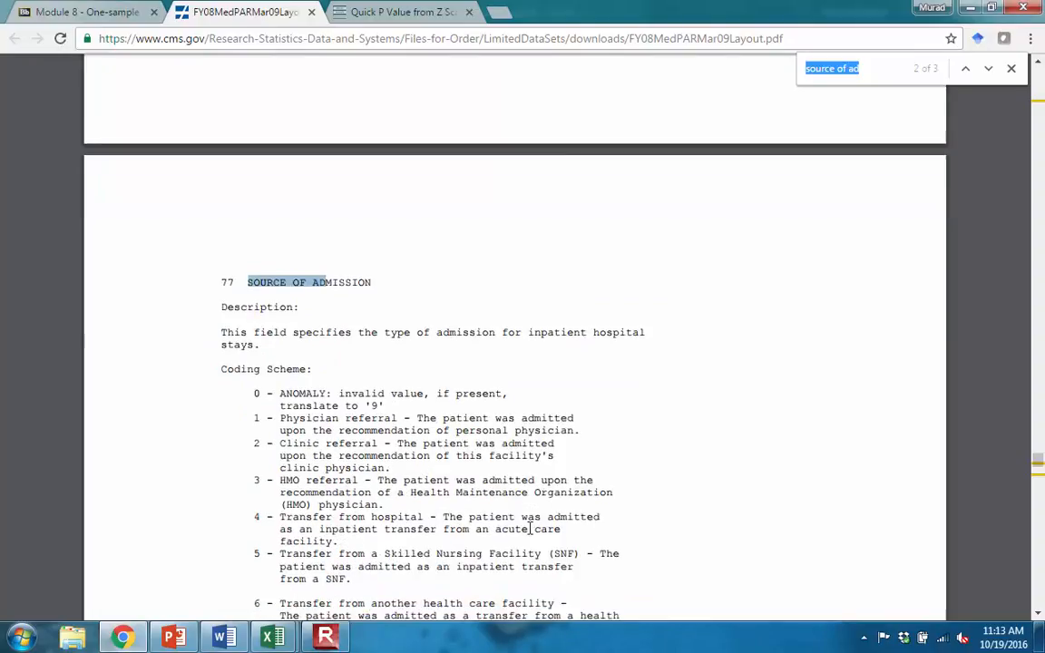
scroll(524, 520, "down", 1)
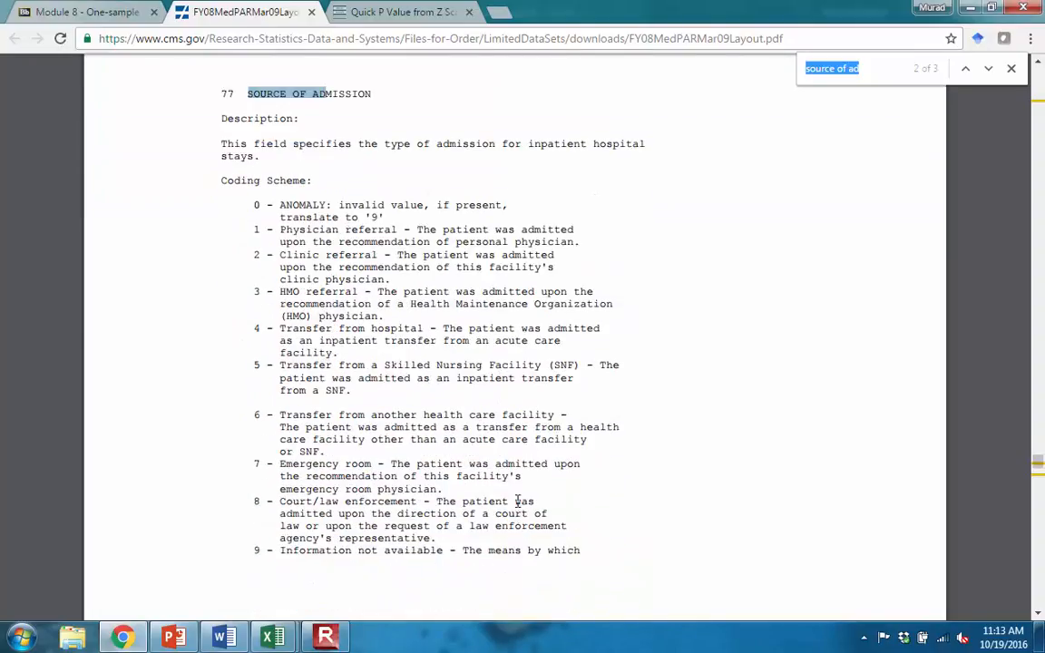
left_click_drag(377, 466, 245, 467)
- Return to the CHF Data workbook in Excel and enter =IF(J2=7,1,0) in cell N2 of the ER column
mouse_move(271, 635)
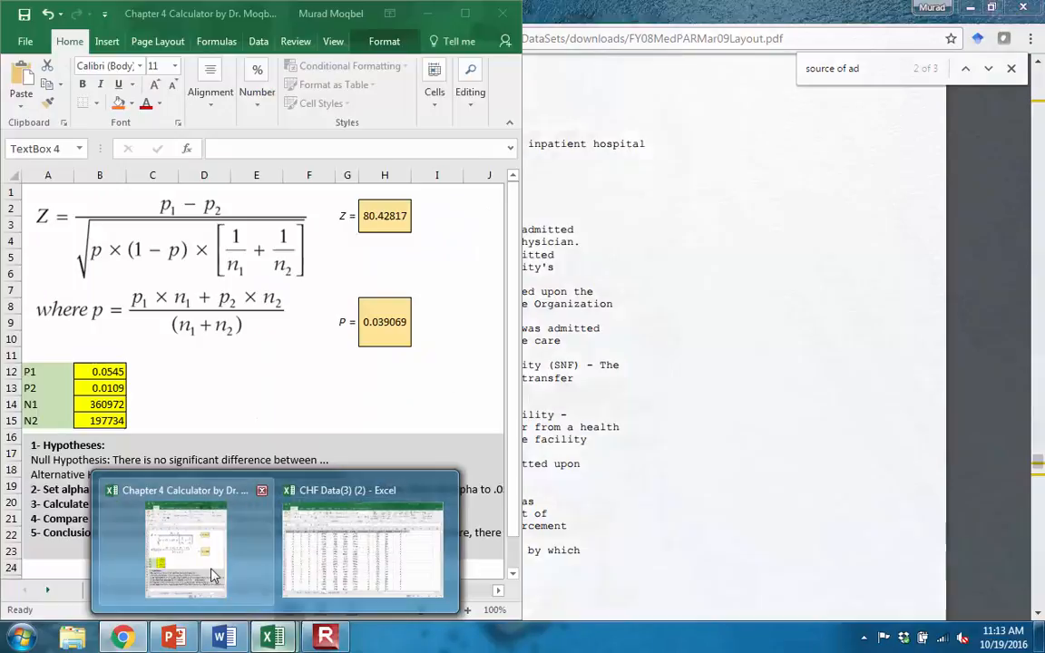
left_click(359, 561)
left_click(809, 205)
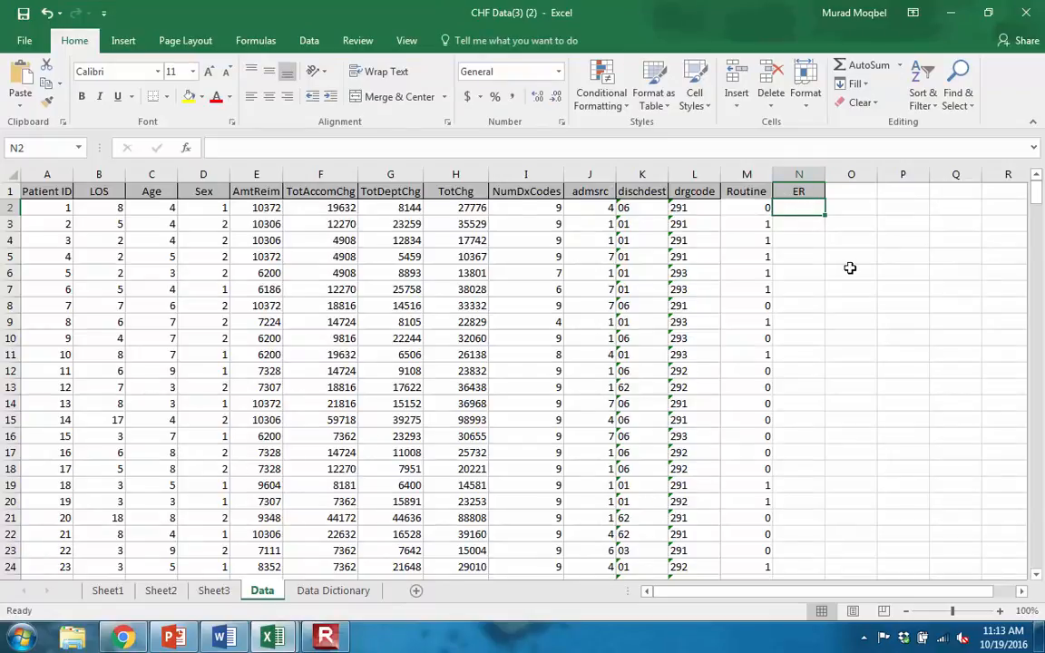
type("=if")
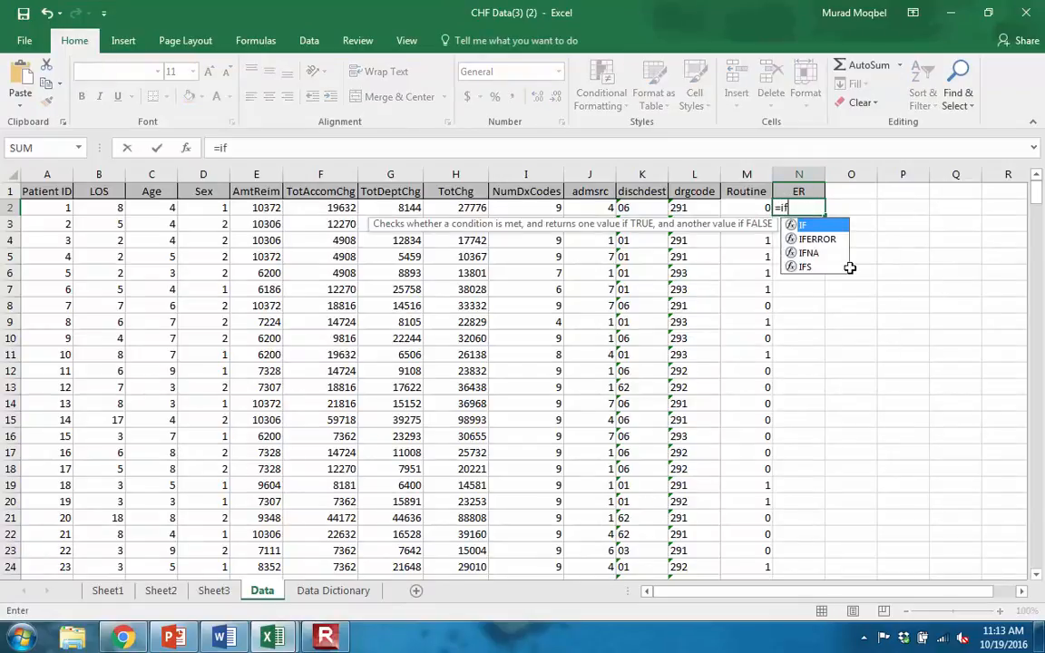
double_click(821, 227)
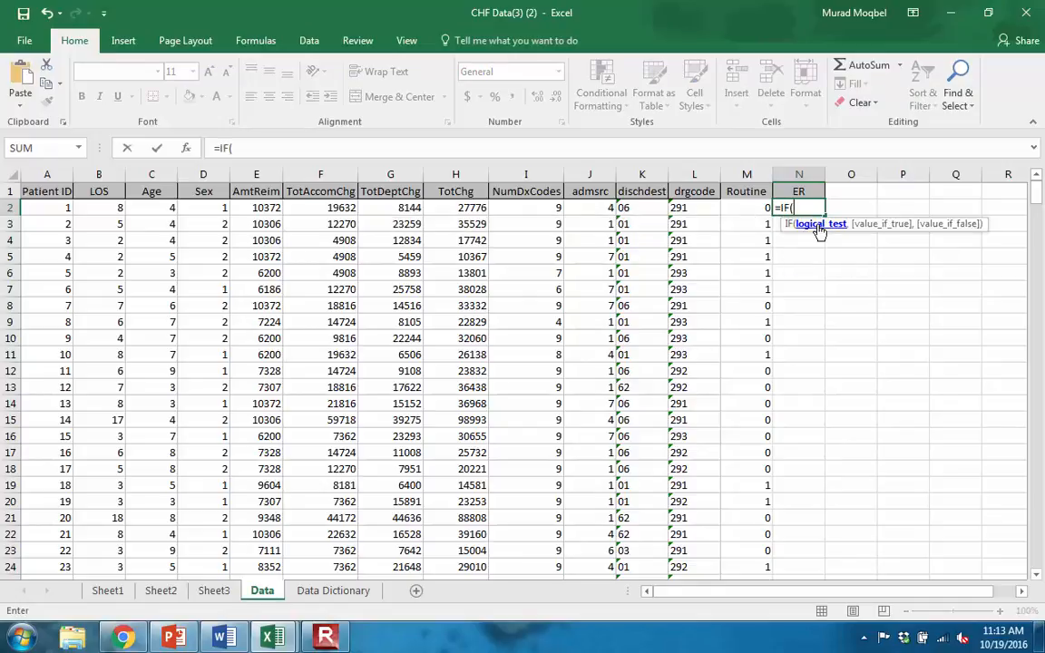
left_click(602, 207)
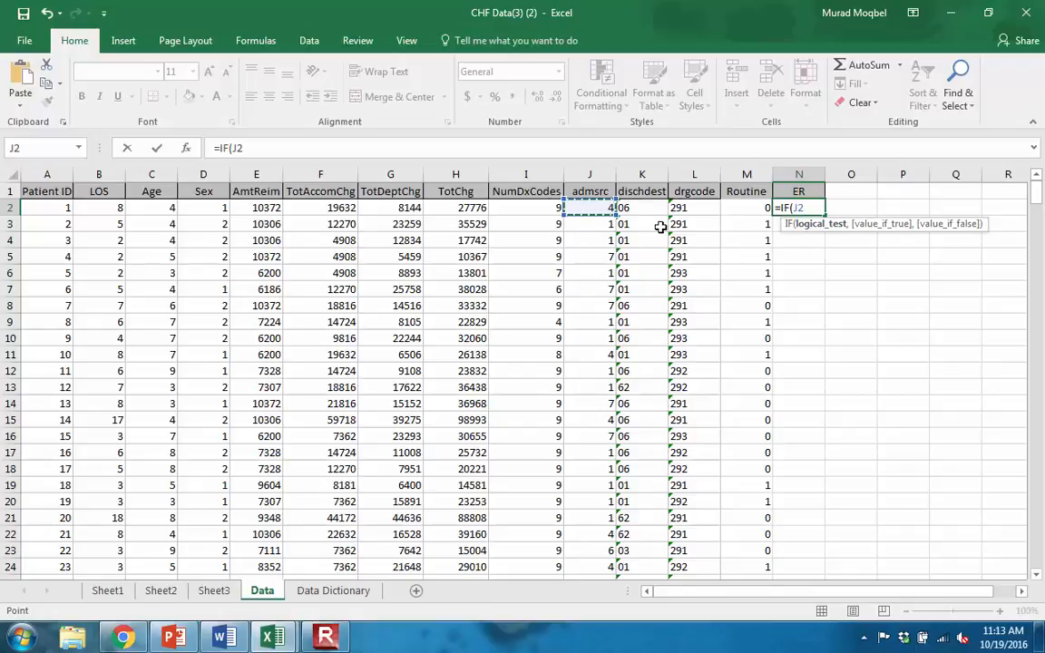
type("=7")
type(",1")
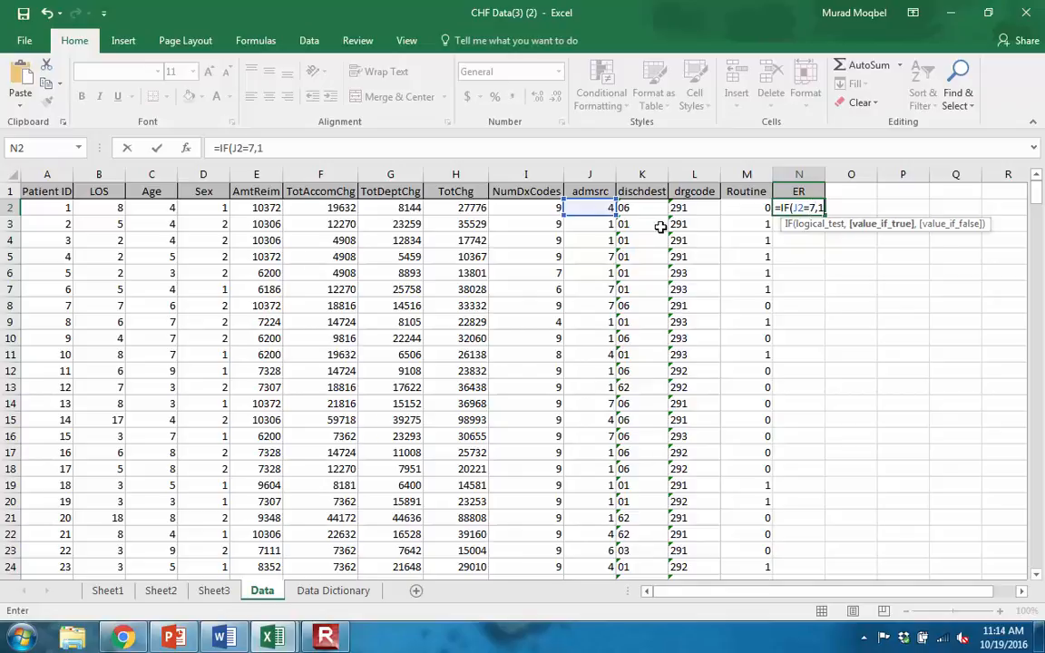
type(",0")
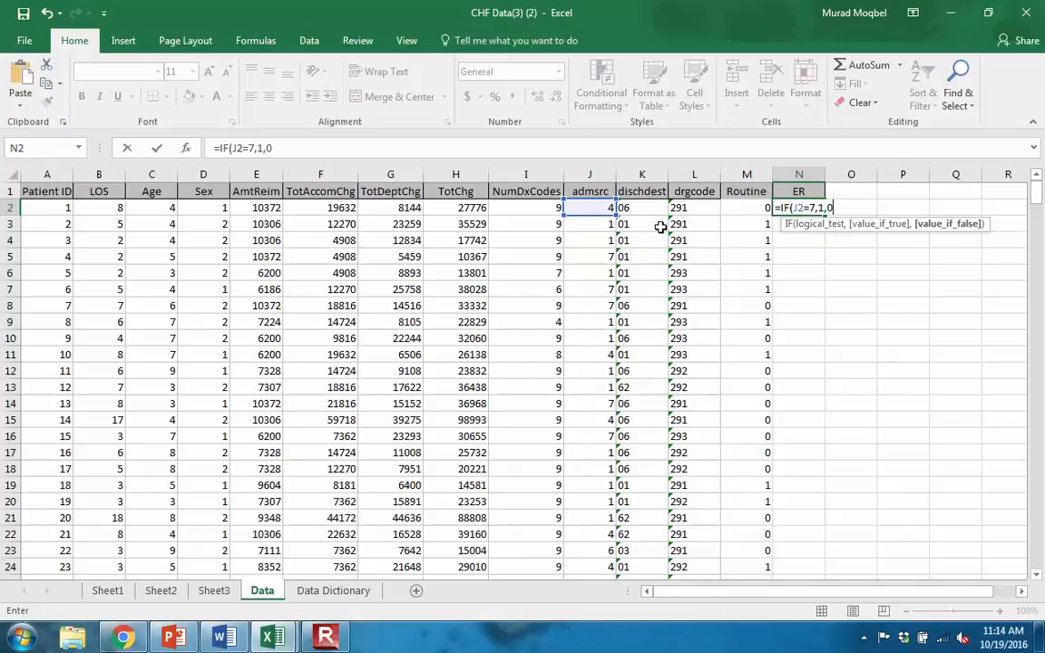
key("Return")
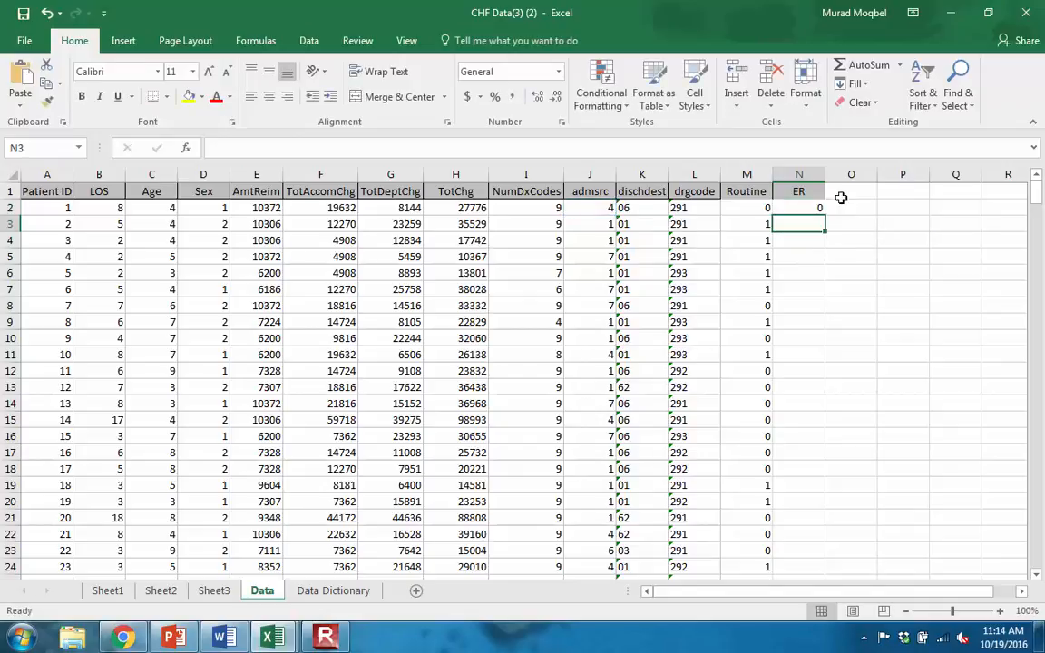
- Fill the N2 formula down the ER column for all patient records
left_click(809, 194)
left_click(816, 206)
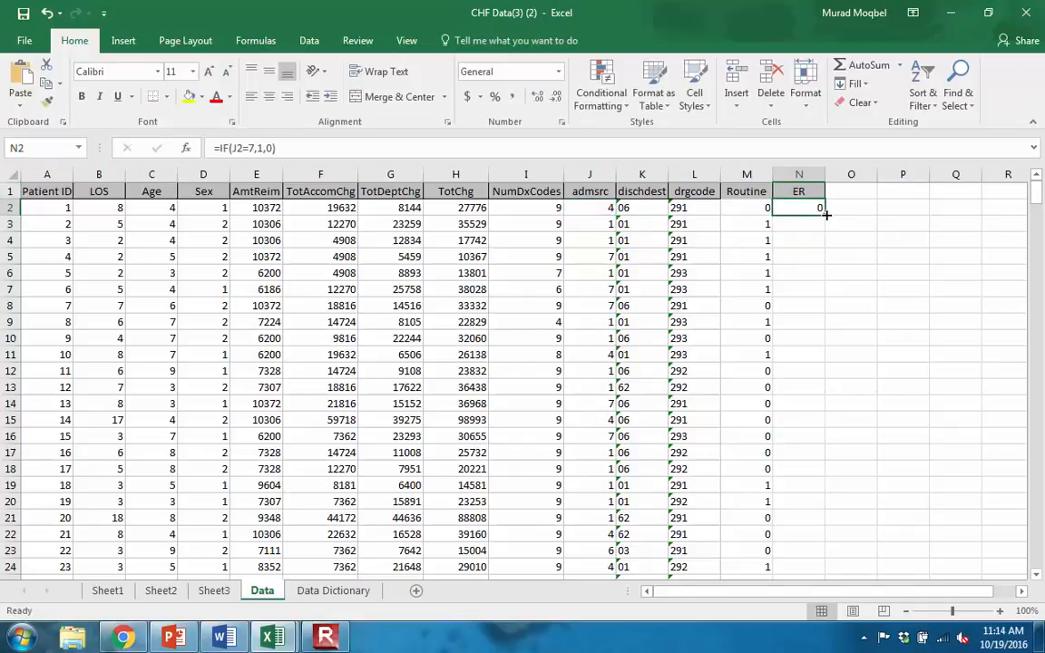
double_click(824, 215)
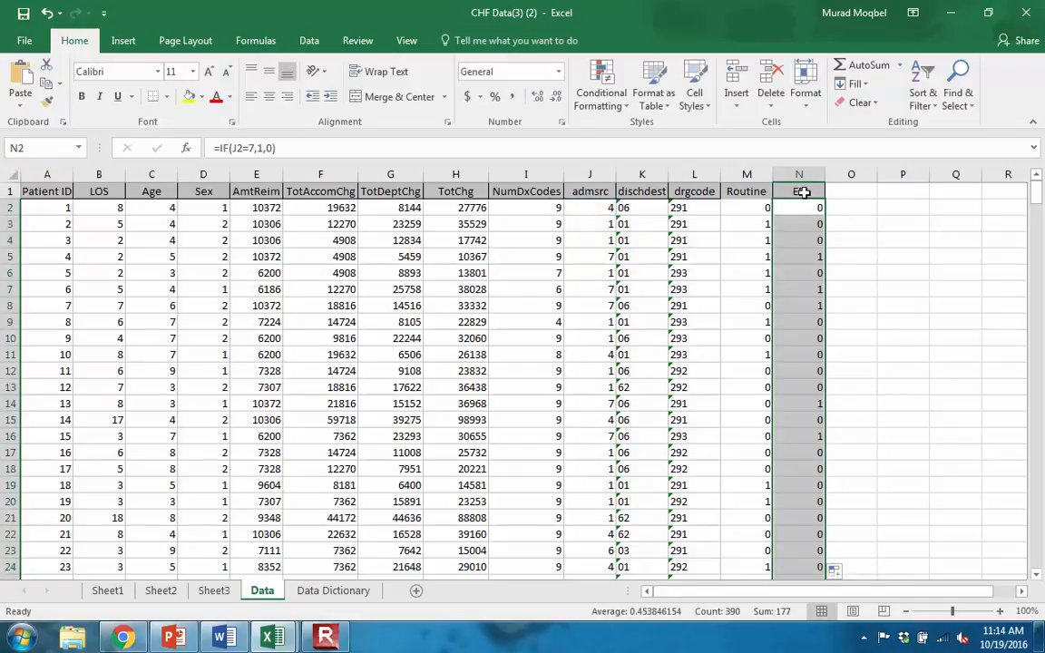
left_click(810, 210)
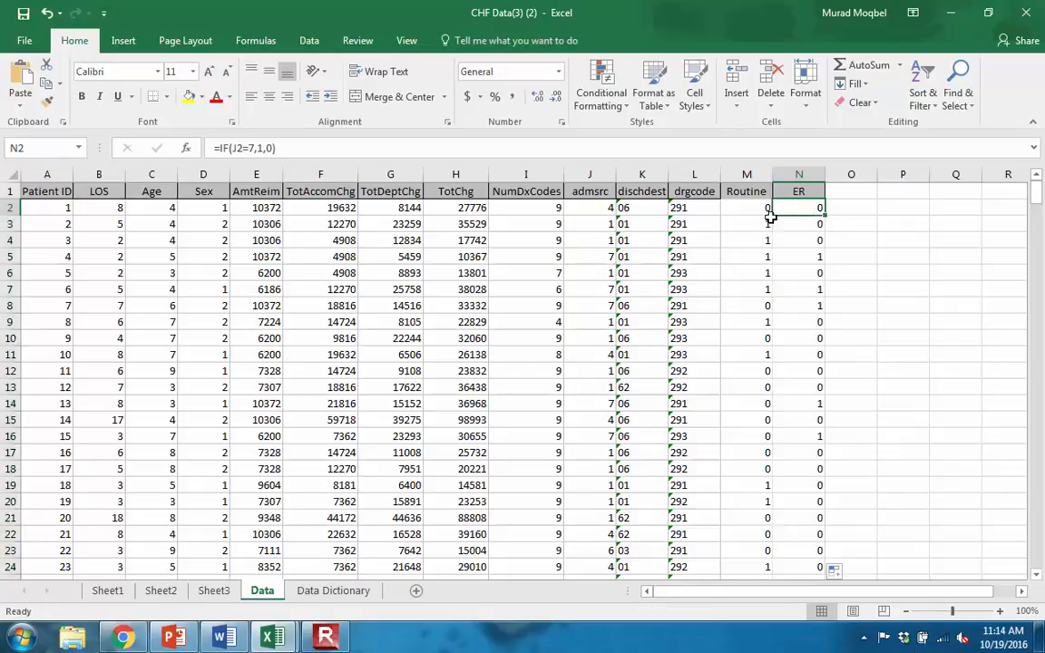
- Check the In-class Exercise question on slide 31 in PowerPoint, and return to the CHF Data workbook
left_click(173, 638)
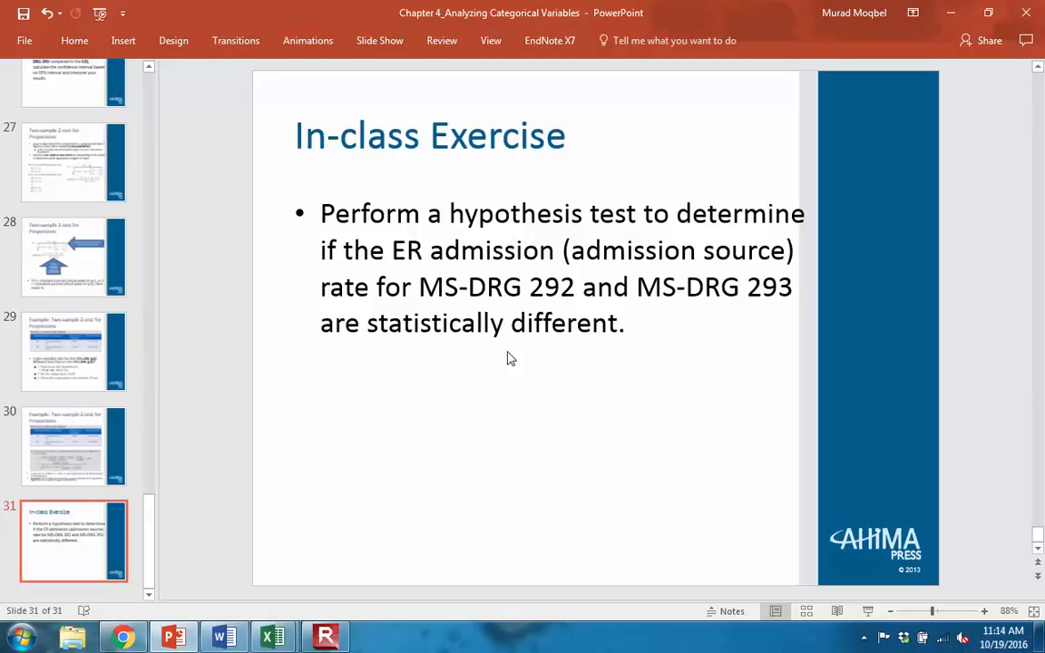
mouse_move(272, 637)
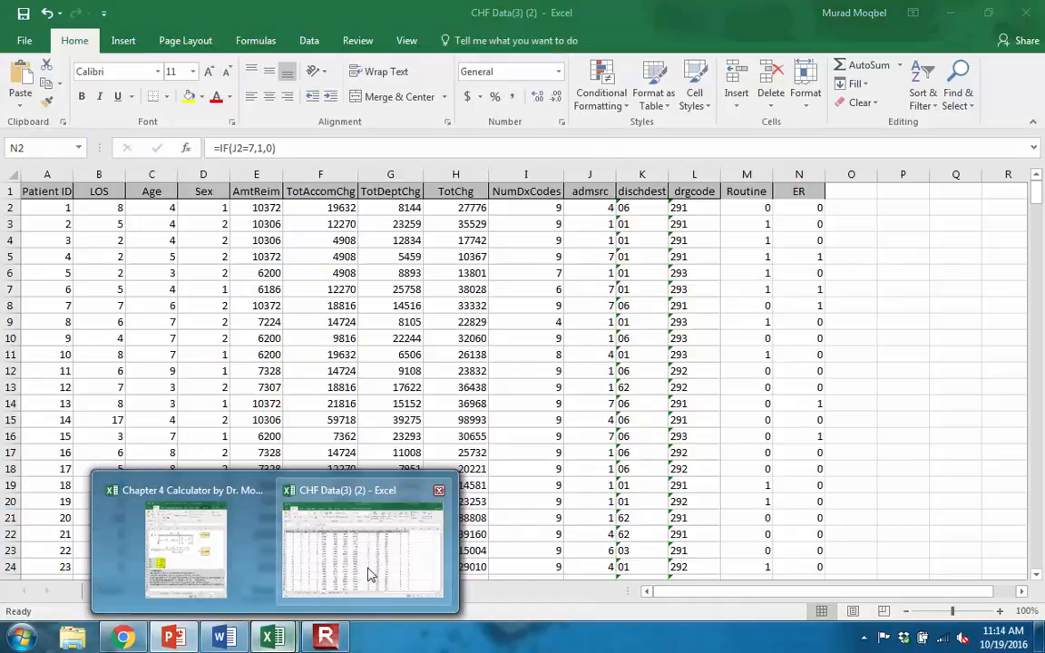
left_click(369, 573)
- Insert a PivotTable based on the patient data on a new worksheet
left_click(790, 259)
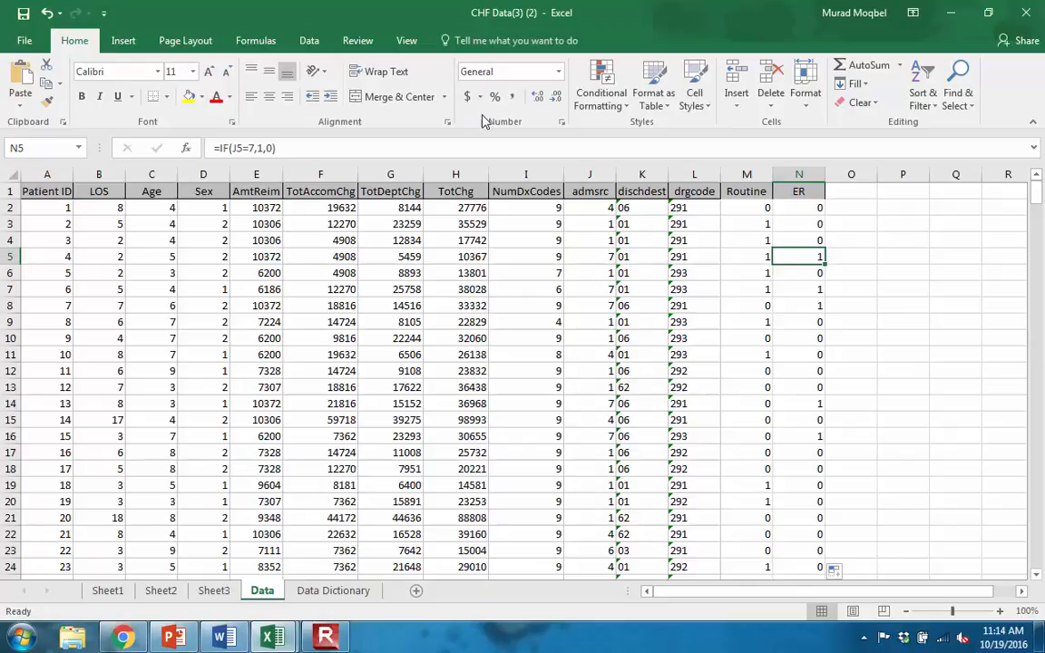
left_click(123, 40)
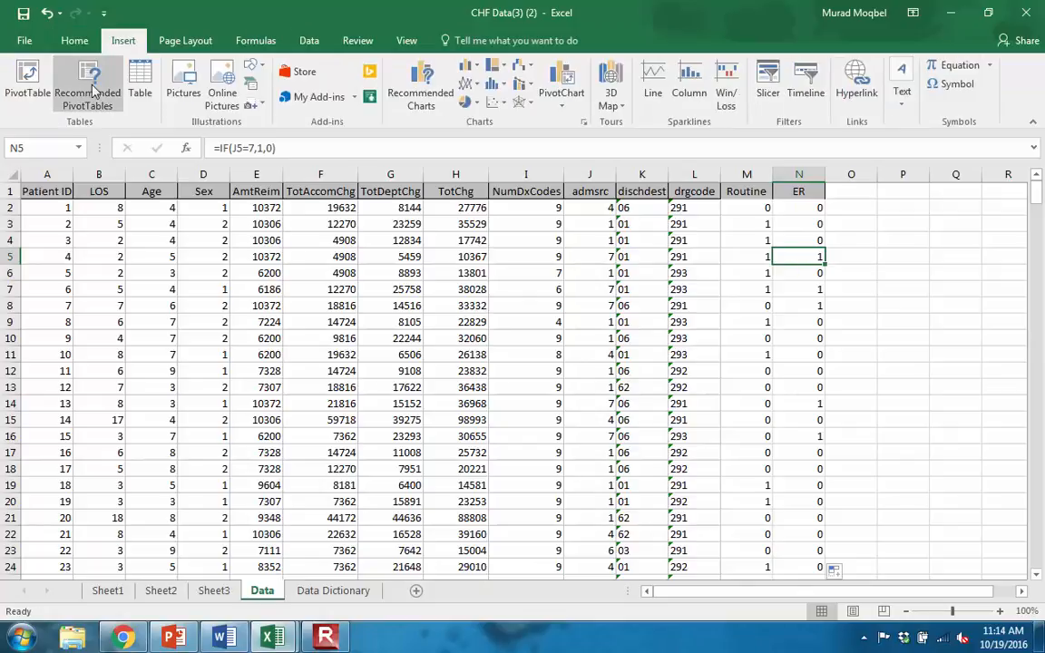
left_click(28, 77)
left_click(683, 419)
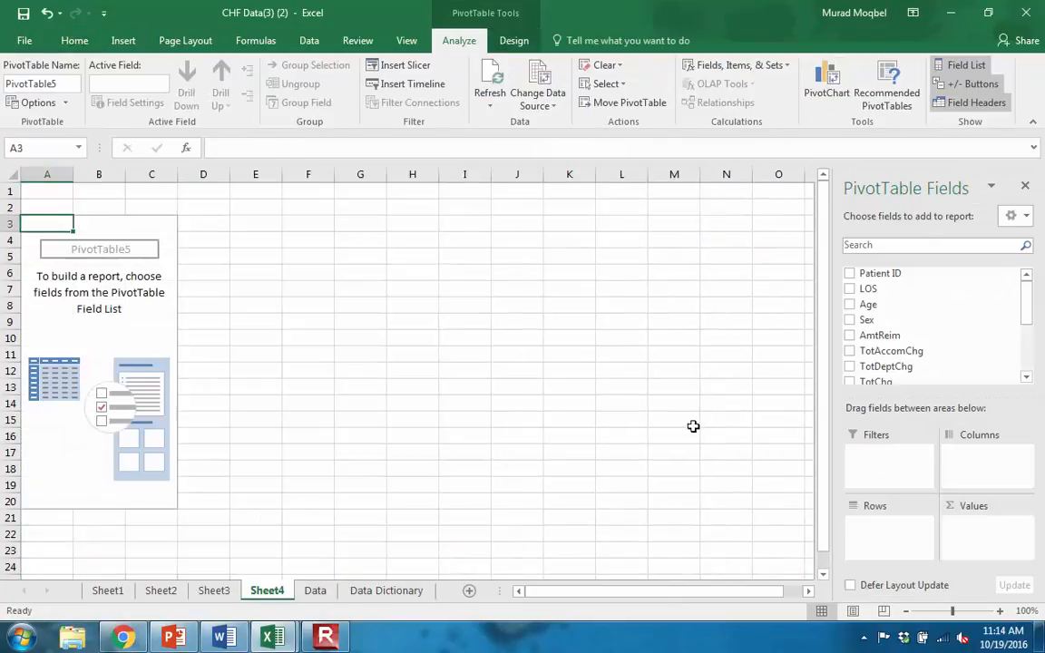
- Add drgcode as the row field and ER as the column field of the new PivotTable
left_click_drag(1026, 308, 1026, 350)
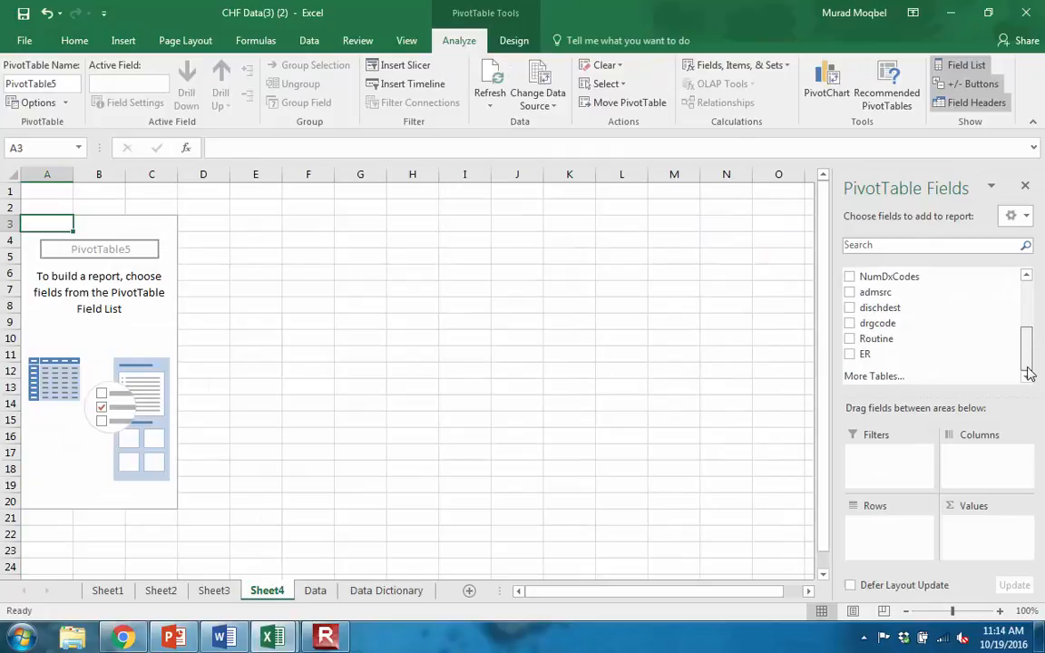
left_click_drag(884, 327, 887, 535)
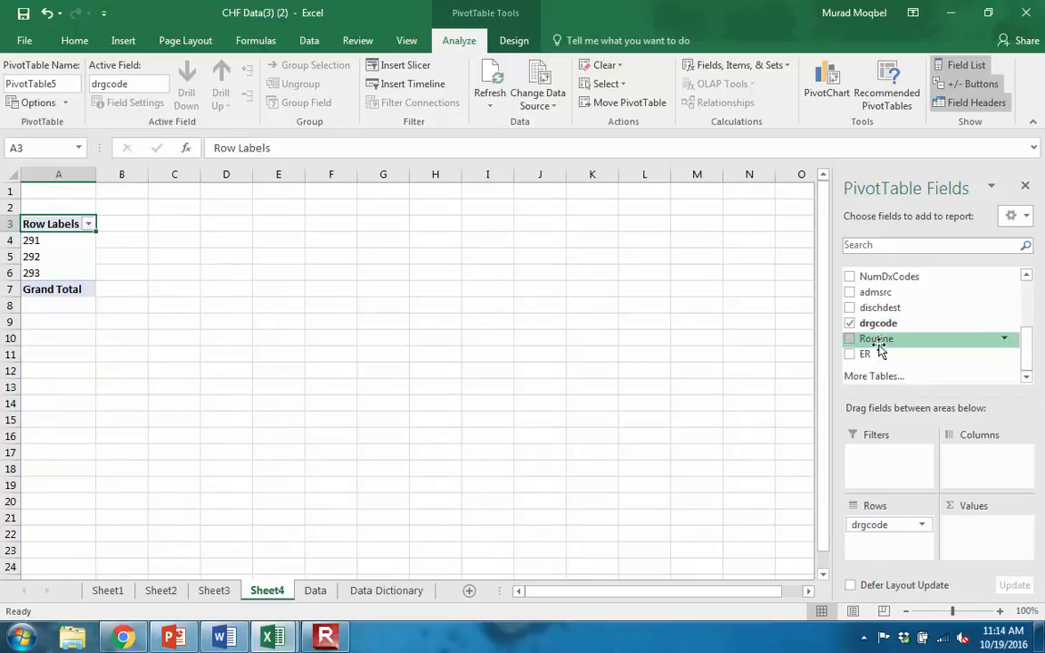
left_click_drag(871, 355, 974, 465)
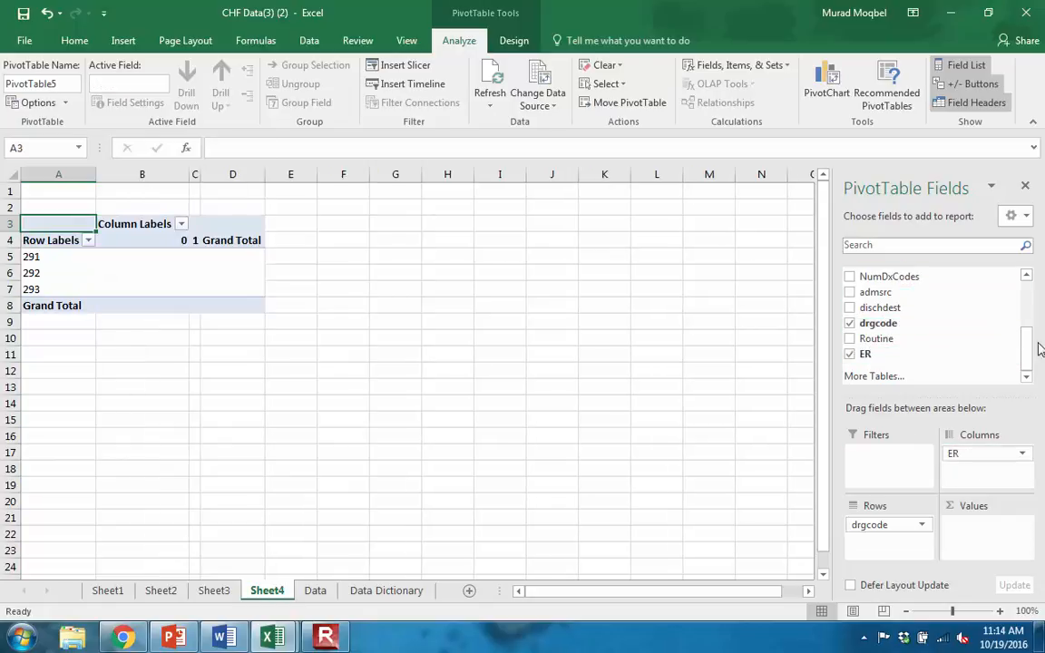
mouse_move(1027, 346)
left_mouse_down()
mouse_move(1029, 295)
mouse_move(1031, 350)
left_mouse_up()
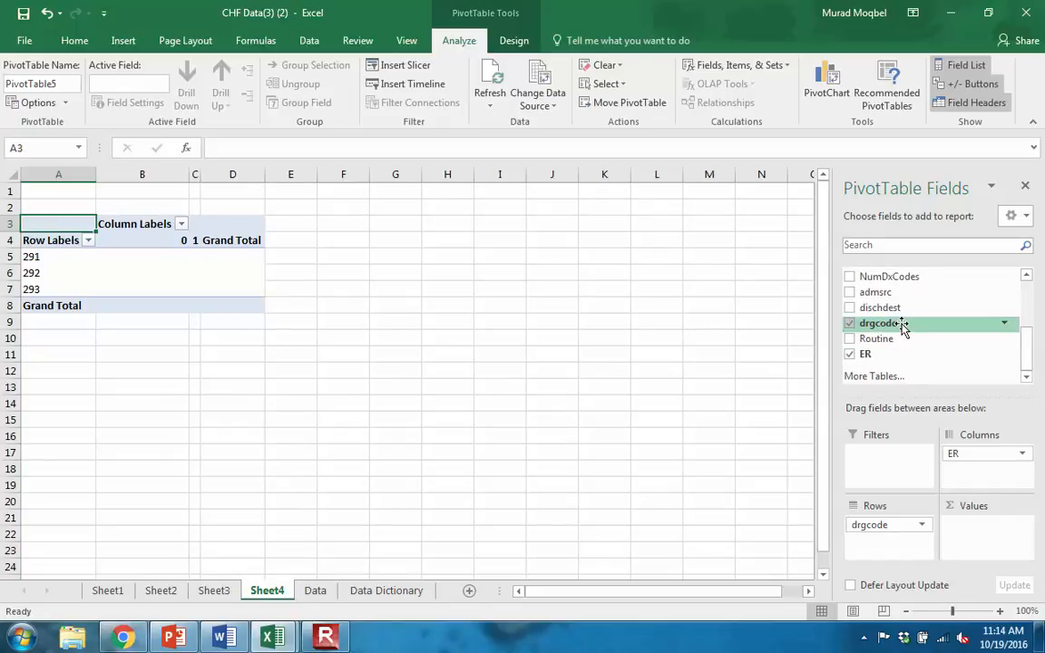
left_click_drag(902, 329, 856, 324)
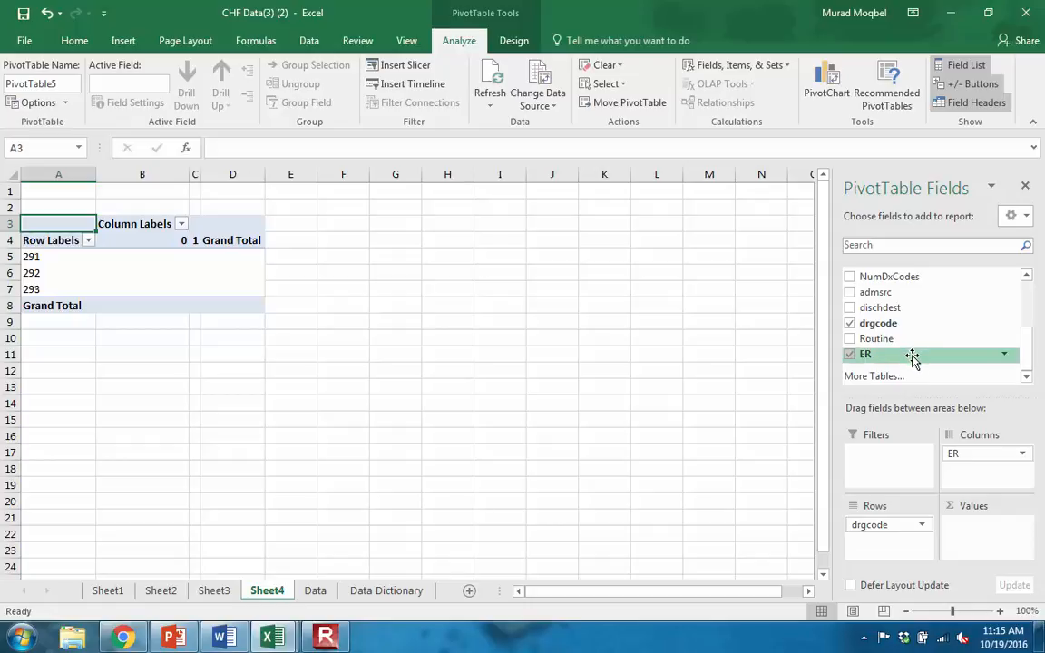
- Add ER as a value field of the PivotTable and summarize it by Average
left_click_drag(913, 356, 989, 531)
left_click(1023, 524)
left_click(969, 505)
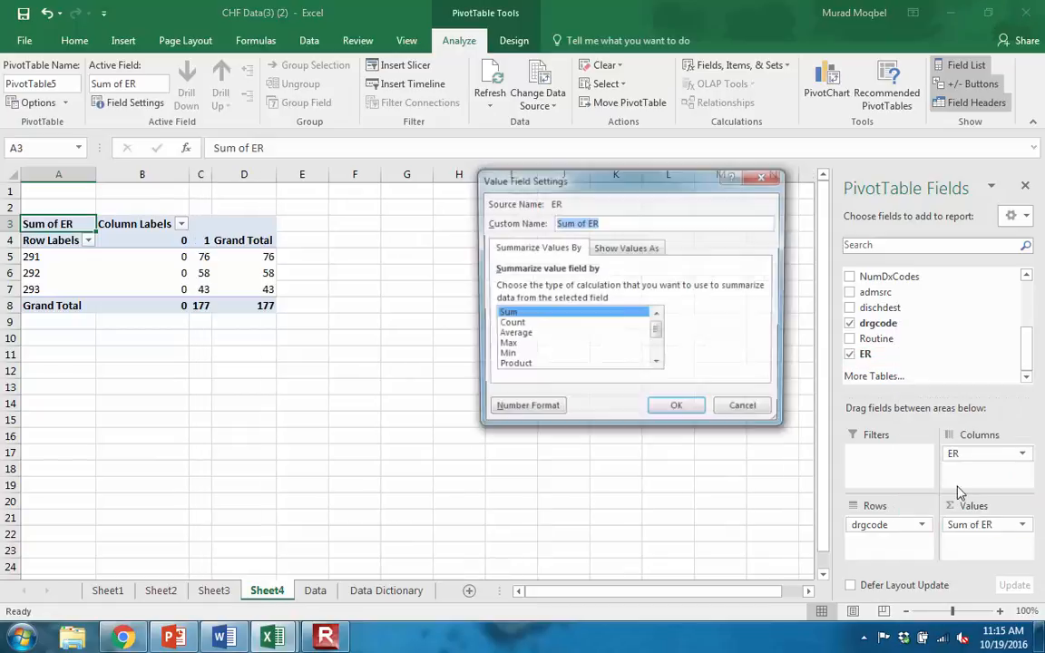
left_click(515, 332)
left_click(674, 405)
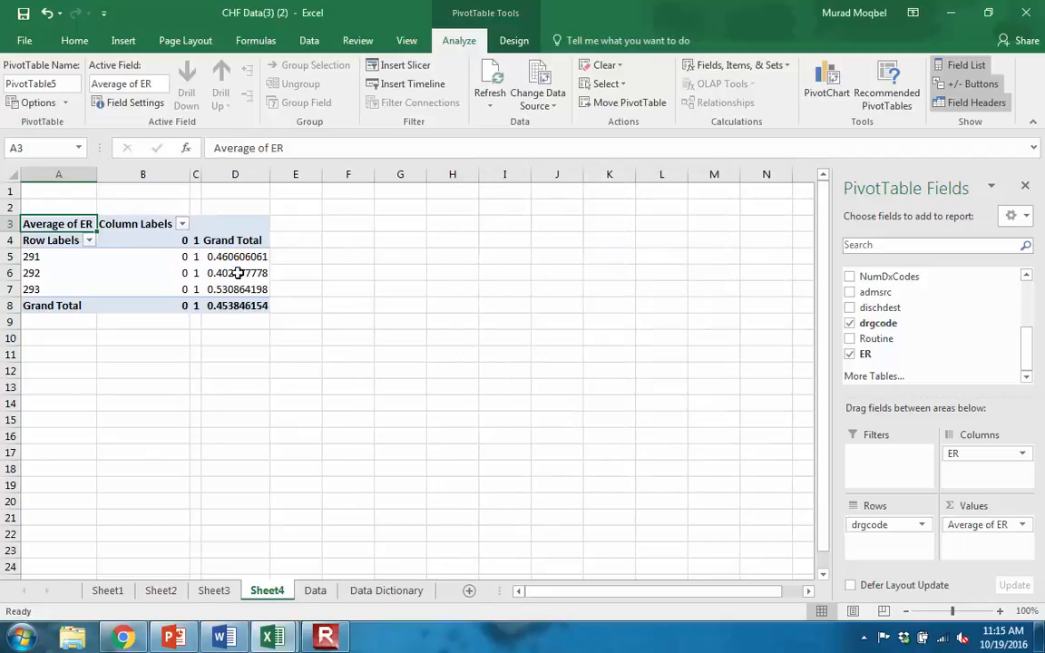
- Remove ER from the PivotTable's column area and add a second ER value field summarized by Count
mouse_move(240, 272)
left_click_drag(962, 461, 806, 429)
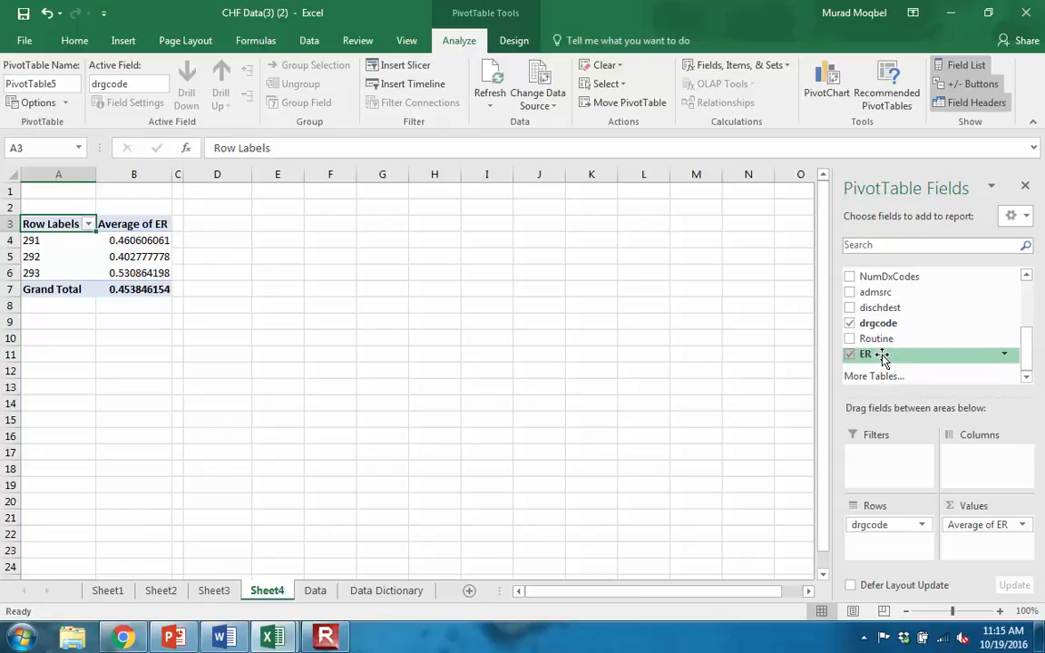
left_click_drag(892, 359, 960, 542)
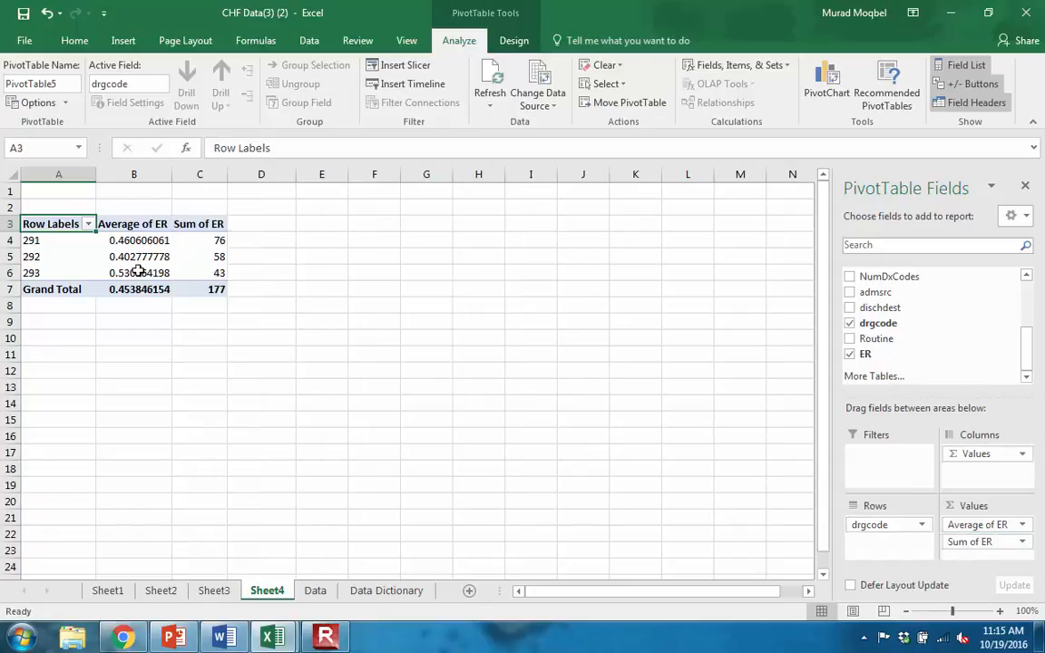
left_click(971, 545)
left_click(963, 524)
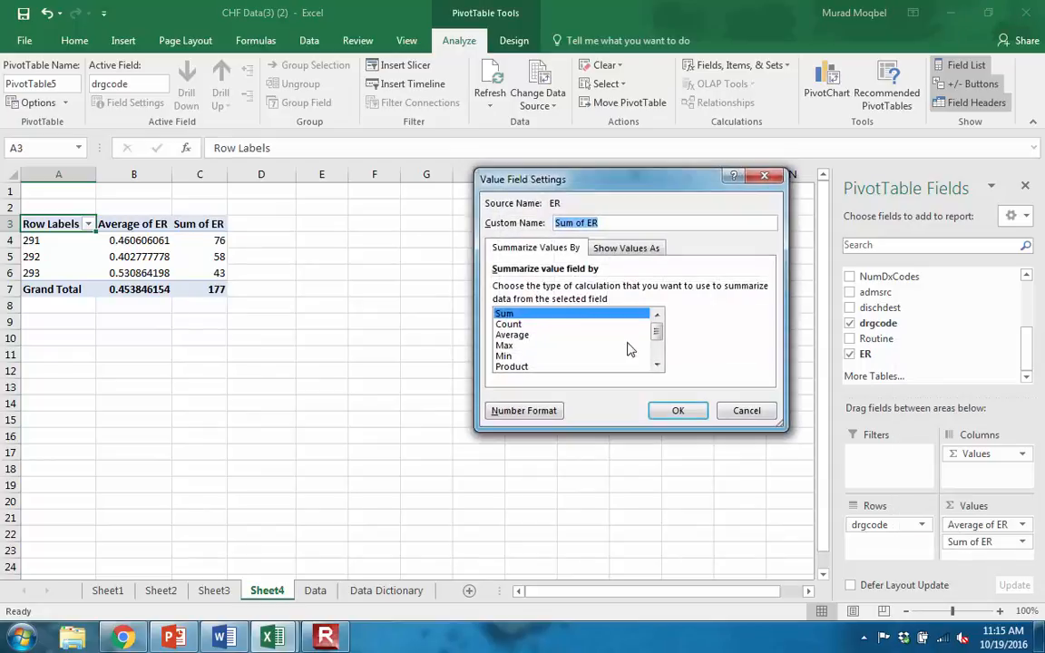
left_click(526, 324)
left_click(684, 417)
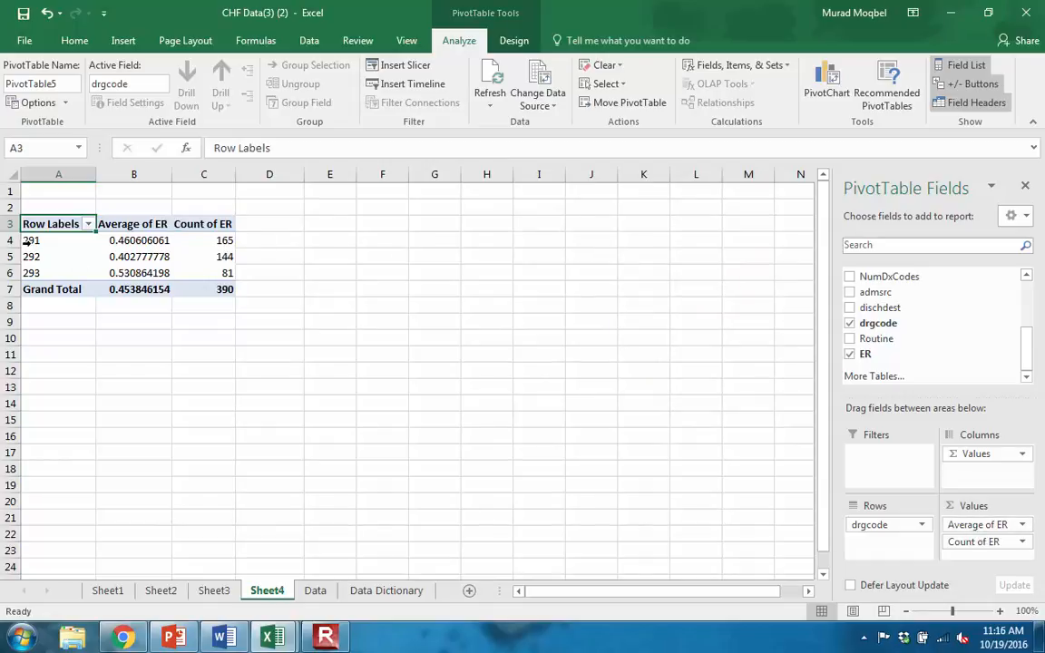
- Review the ER counts for the drgcode rows and recheck the In-class Exercise question in PowerPoint
left_click_drag(16, 240, 34, 272)
left_click(226, 272)
left_click(220, 239)
left_click(226, 272)
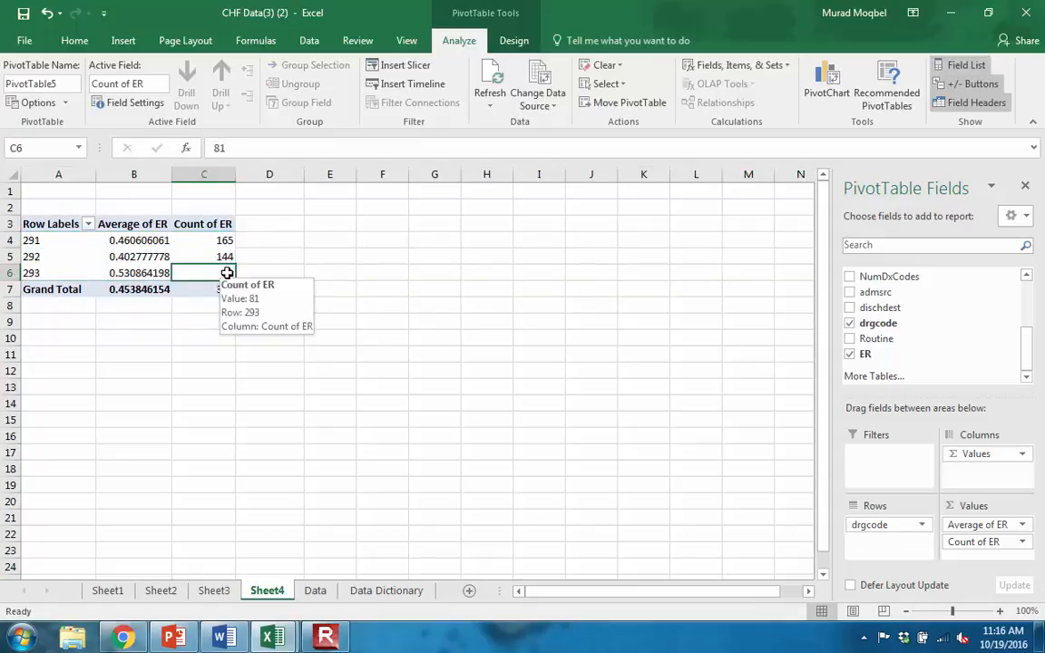
left_click(174, 637)
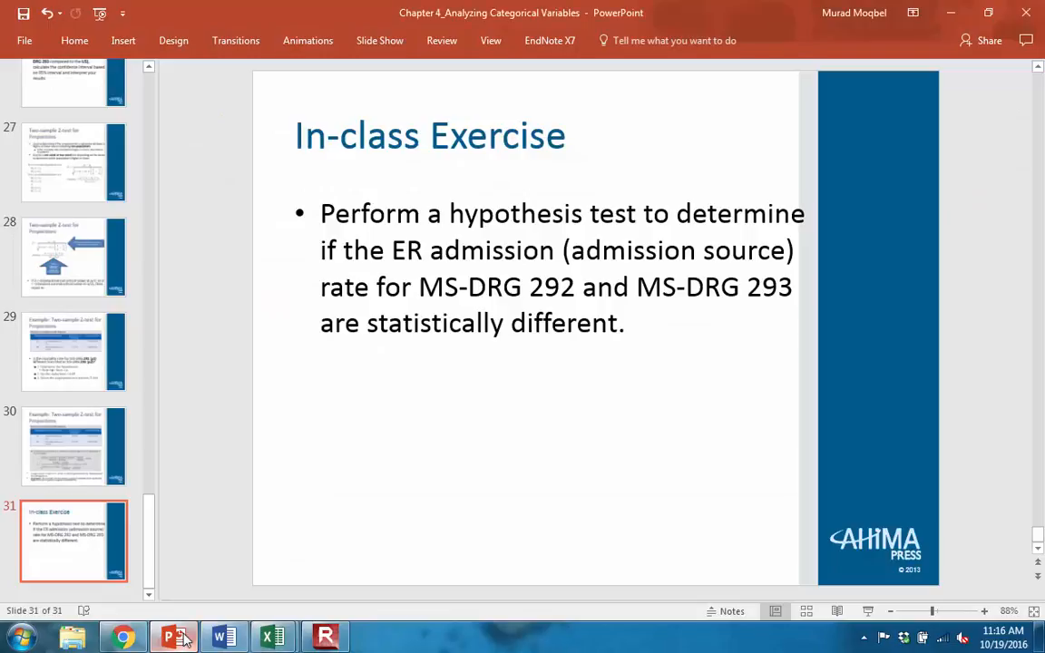
left_click(177, 638)
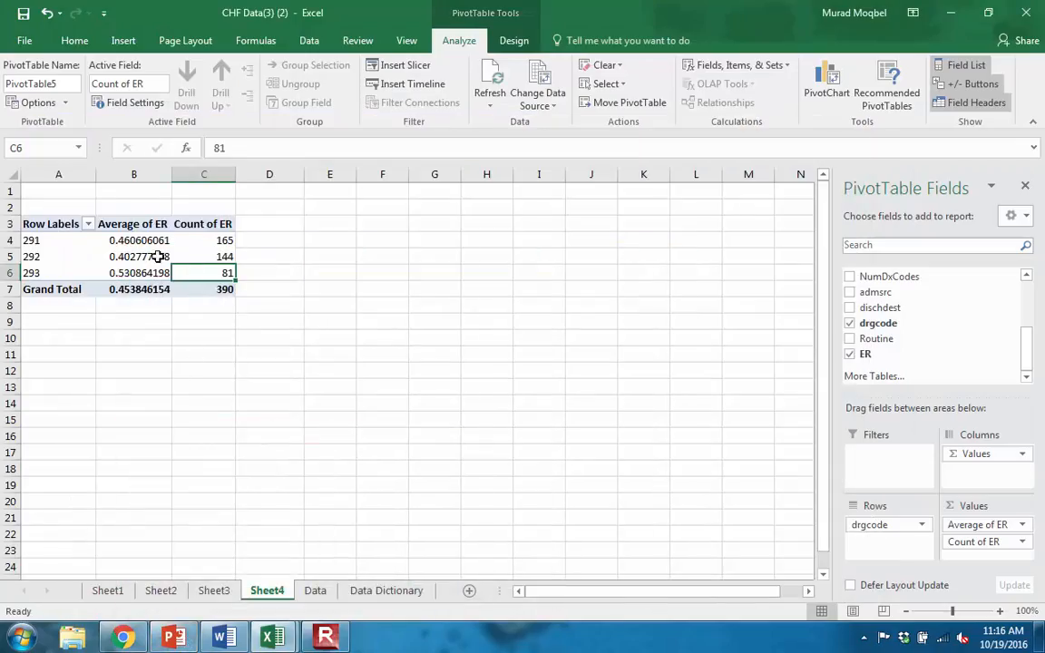
- Highlight the PivotTable values for drgcode 292 in light green and those for 293 in yellow
left_click_drag(159, 257, 191, 272)
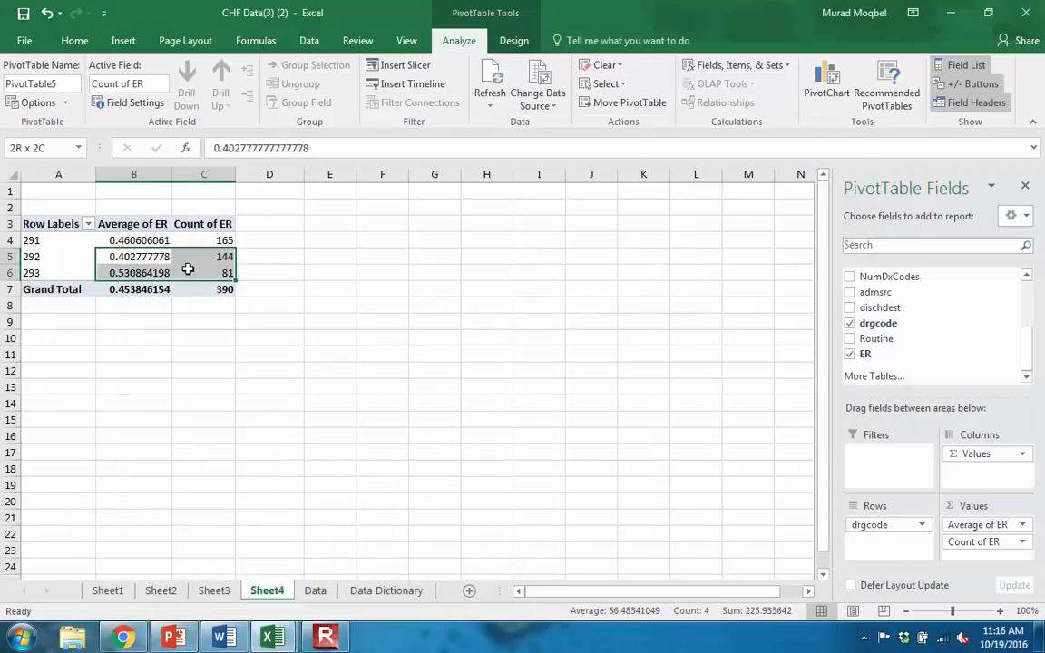
left_click(76, 40)
left_click(188, 96)
left_click_drag(159, 257, 187, 262)
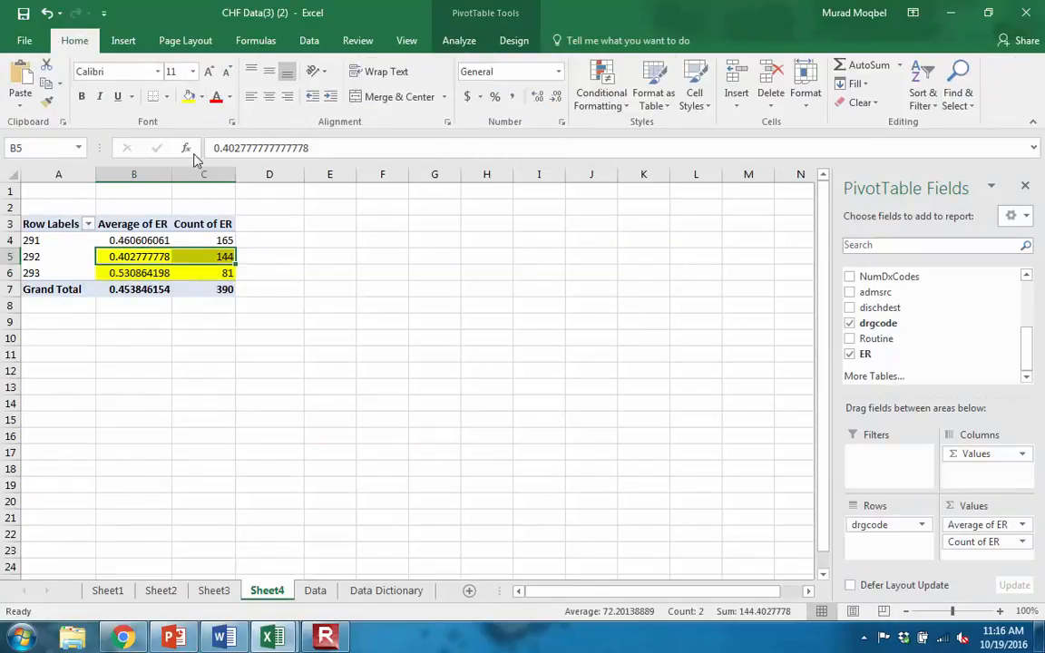
left_click(201, 96)
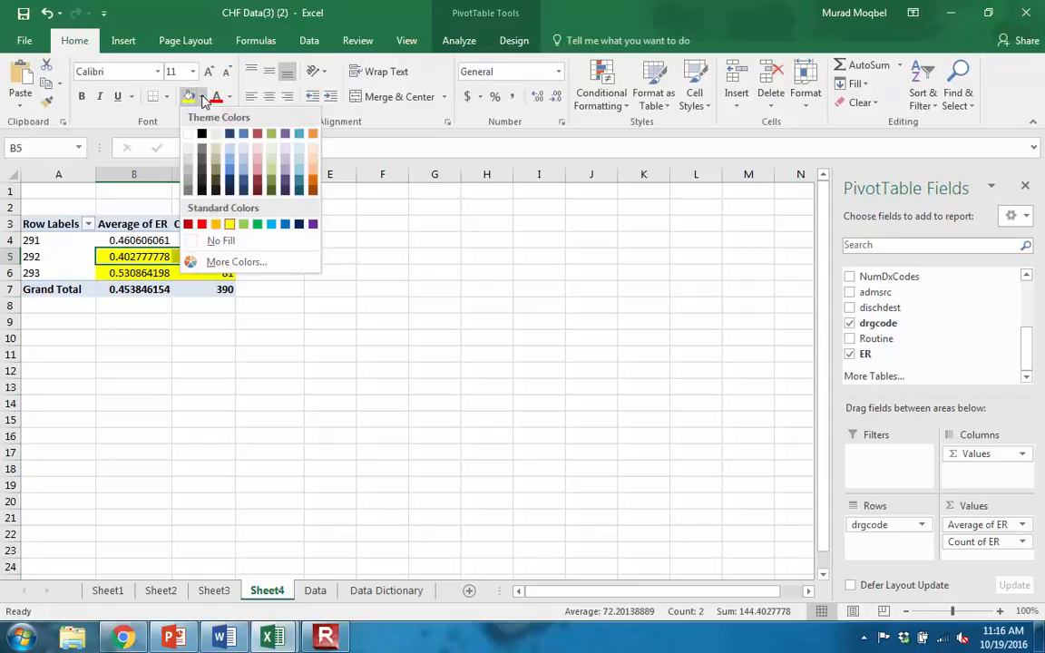
left_click(243, 224)
left_click(169, 308)
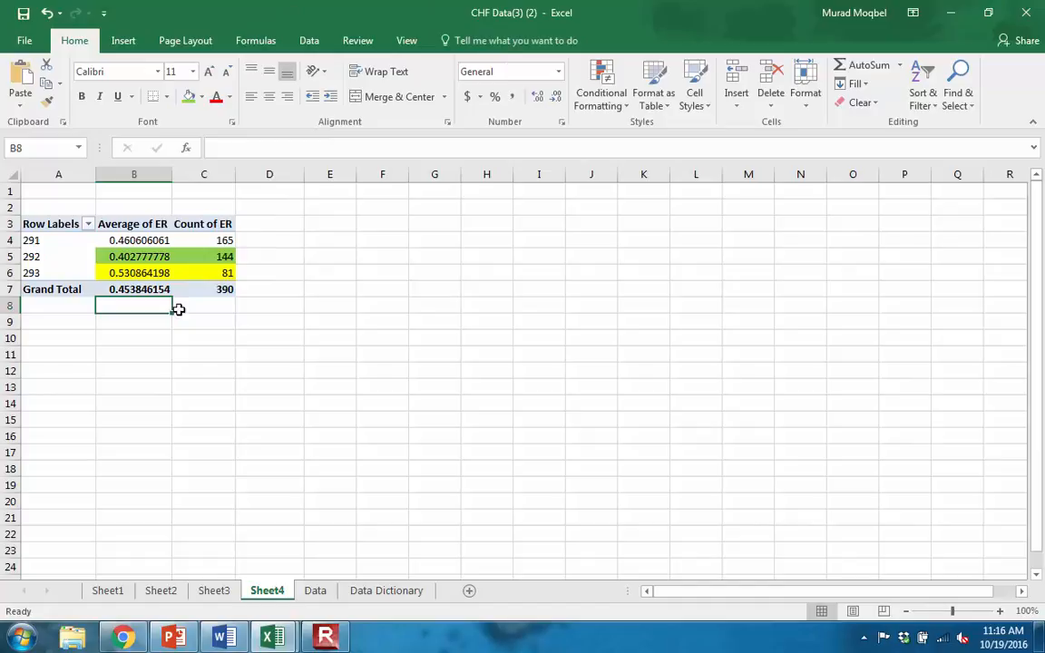
left_click(133, 254)
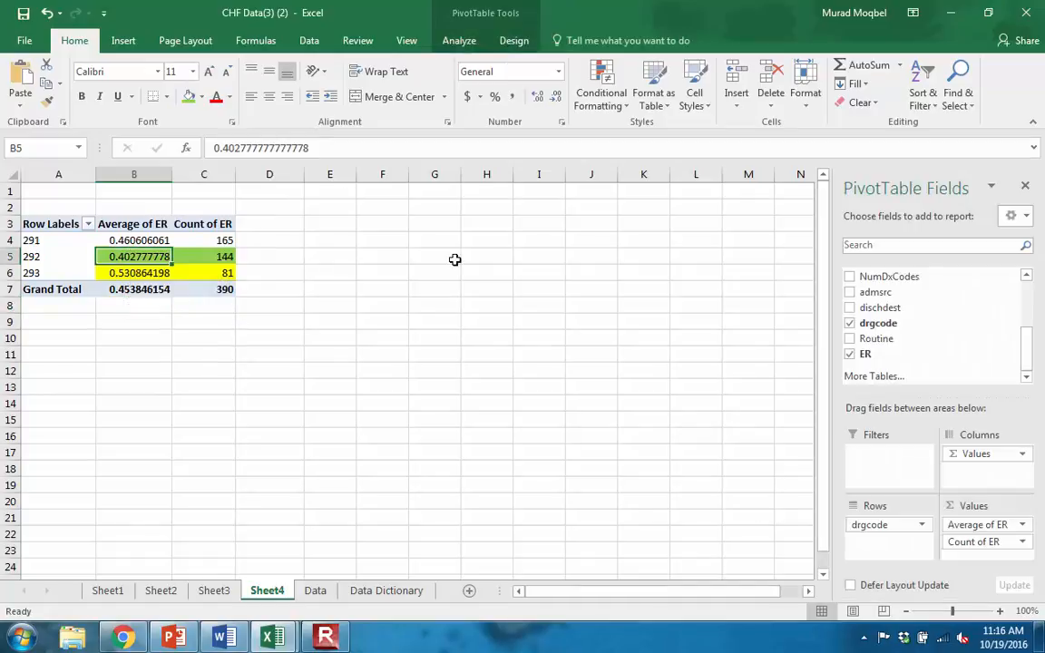
left_click(115, 273)
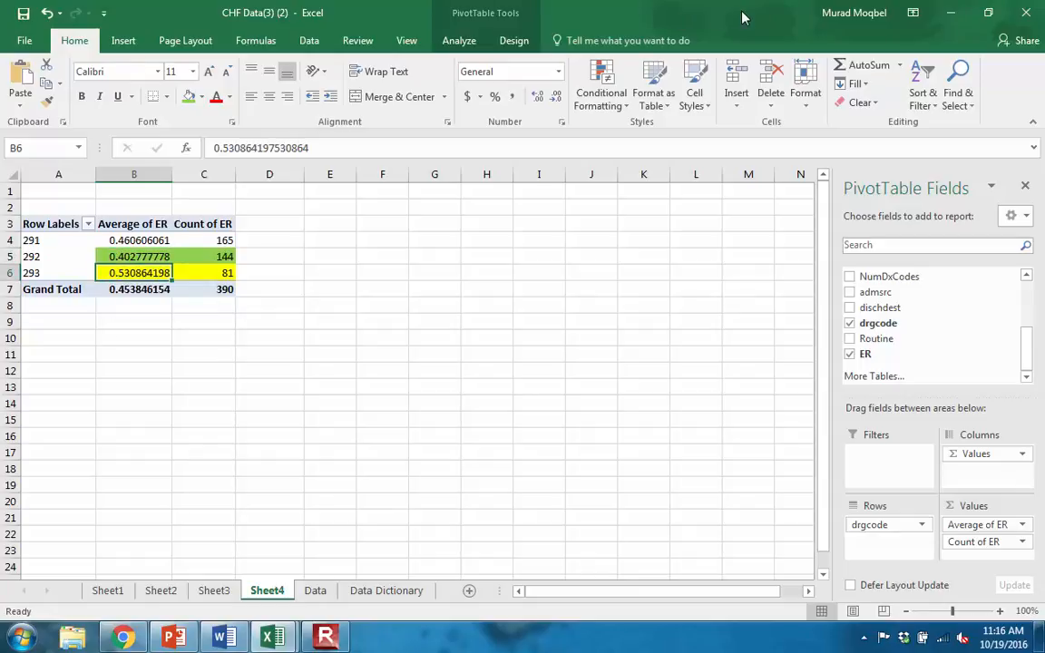
- Place the Chapter 4 Calculator workbook side by side with the Word document and recheck the exercise question in PowerPoint
left_click(276, 638)
left_click(186, 558)
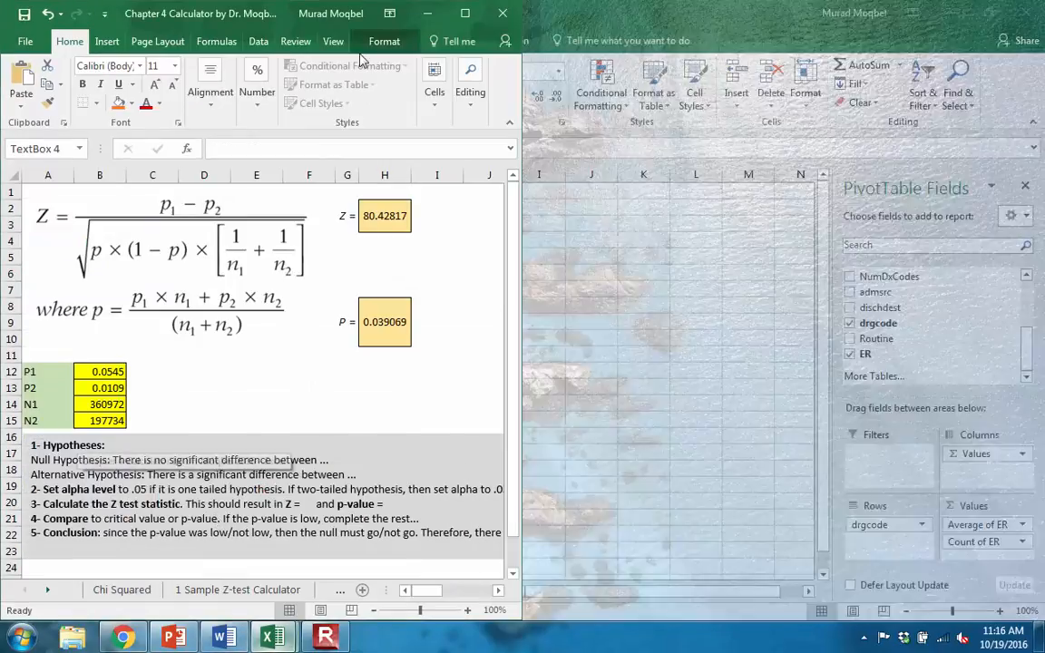
left_click_drag(265, 9, 1043, 296)
left_click(229, 639)
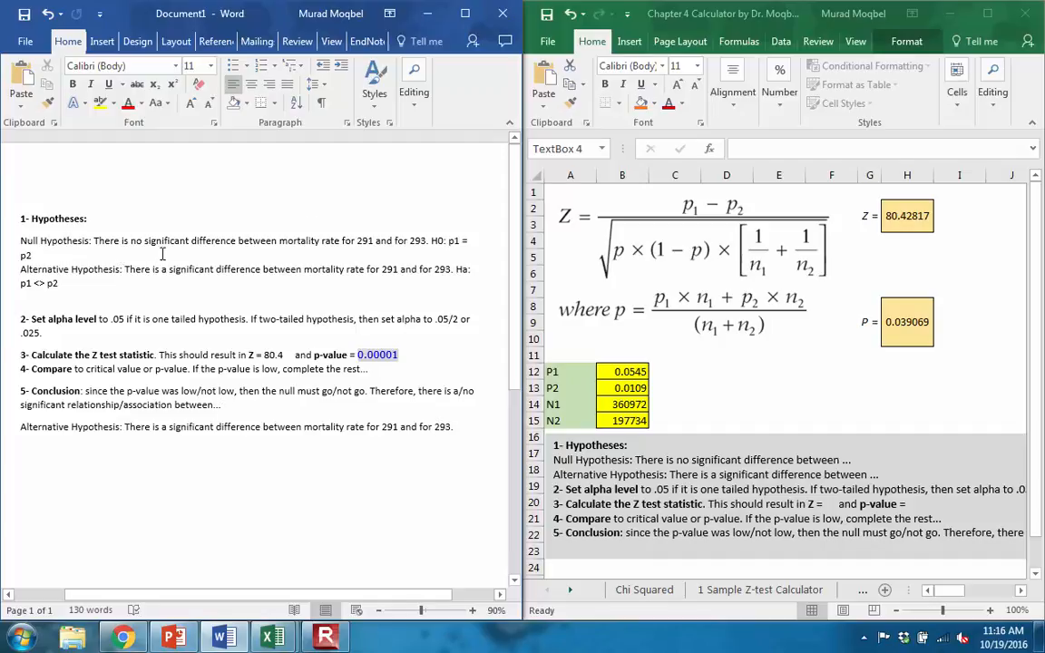
left_click(186, 640)
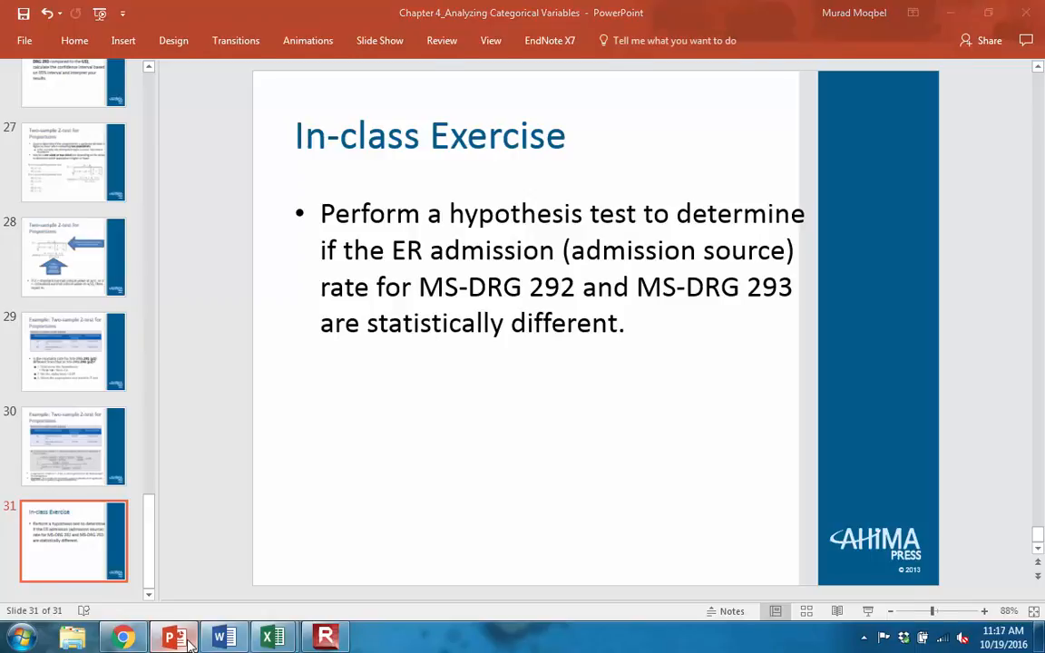
left_click(174, 639)
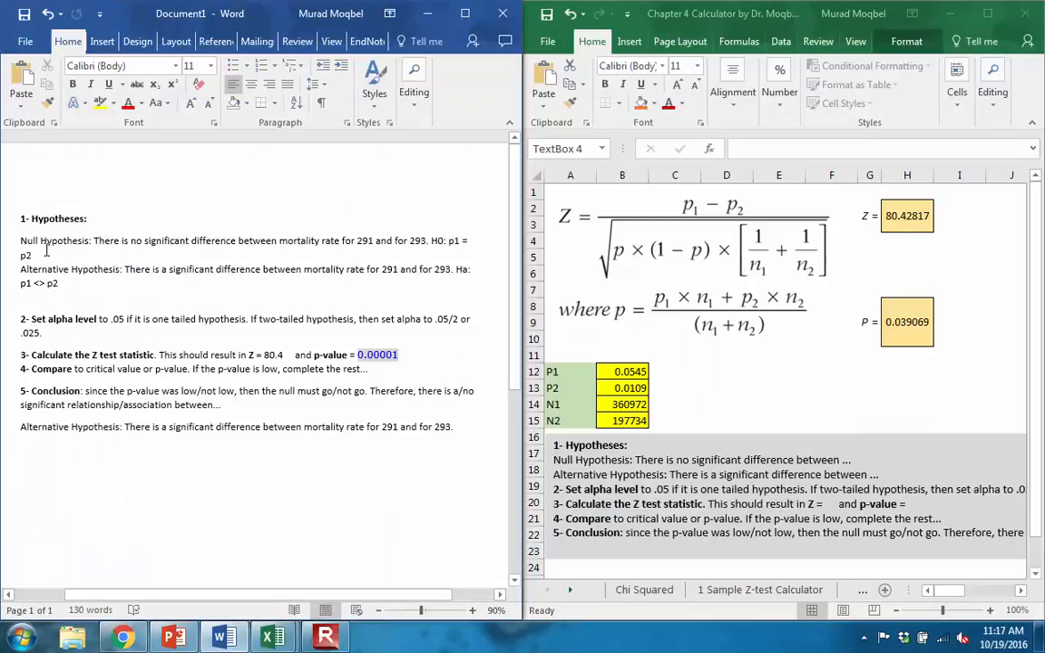
- In the Word document, reword the null hypothesis to compare the ER admission rate for 292 and 293, ending it with a period
left_click(471, 615)
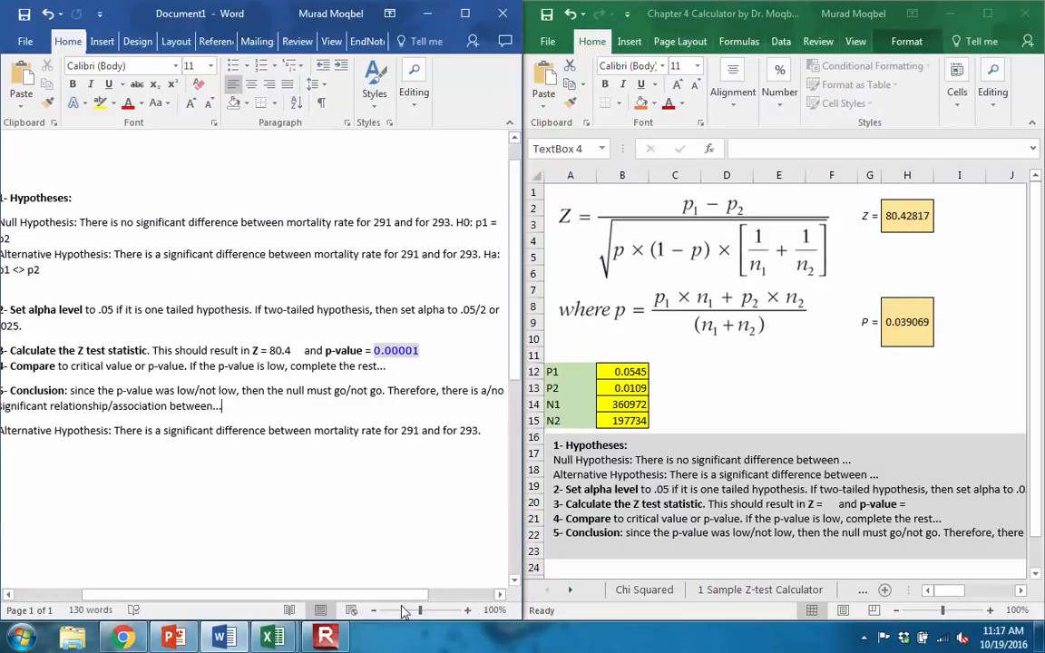
left_click_drag(357, 598, 349, 598)
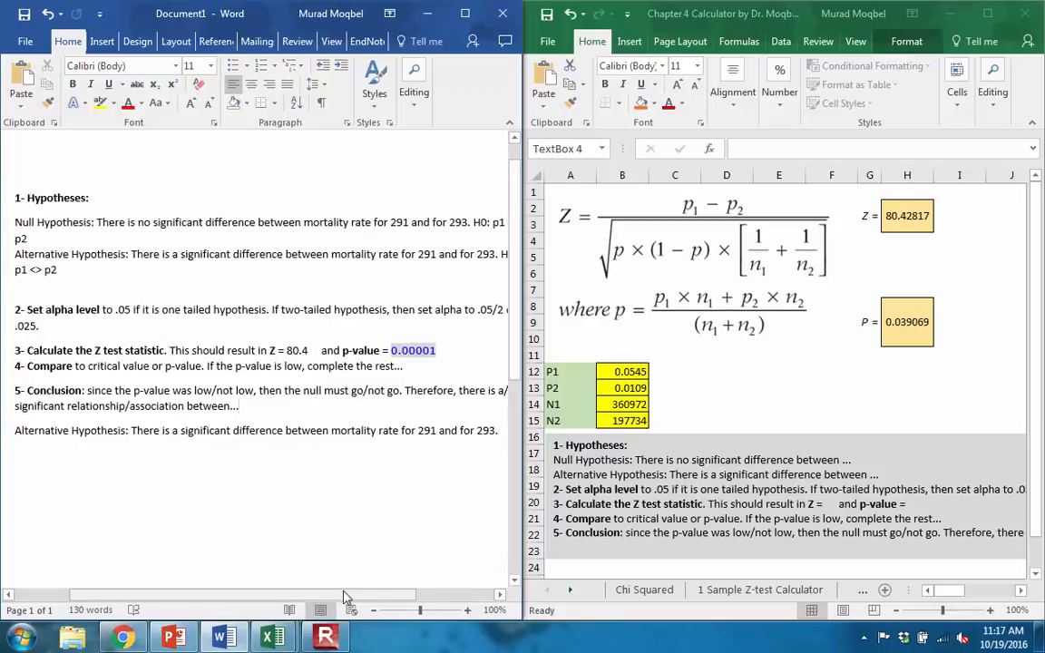
left_click(373, 611)
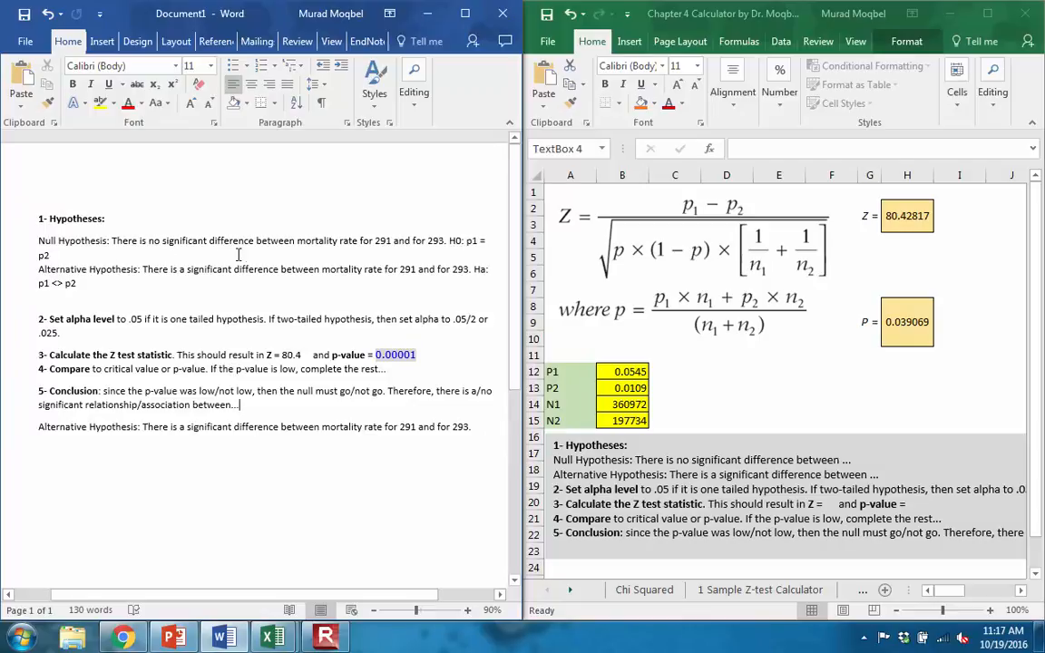
left_click_drag(299, 241, 336, 241)
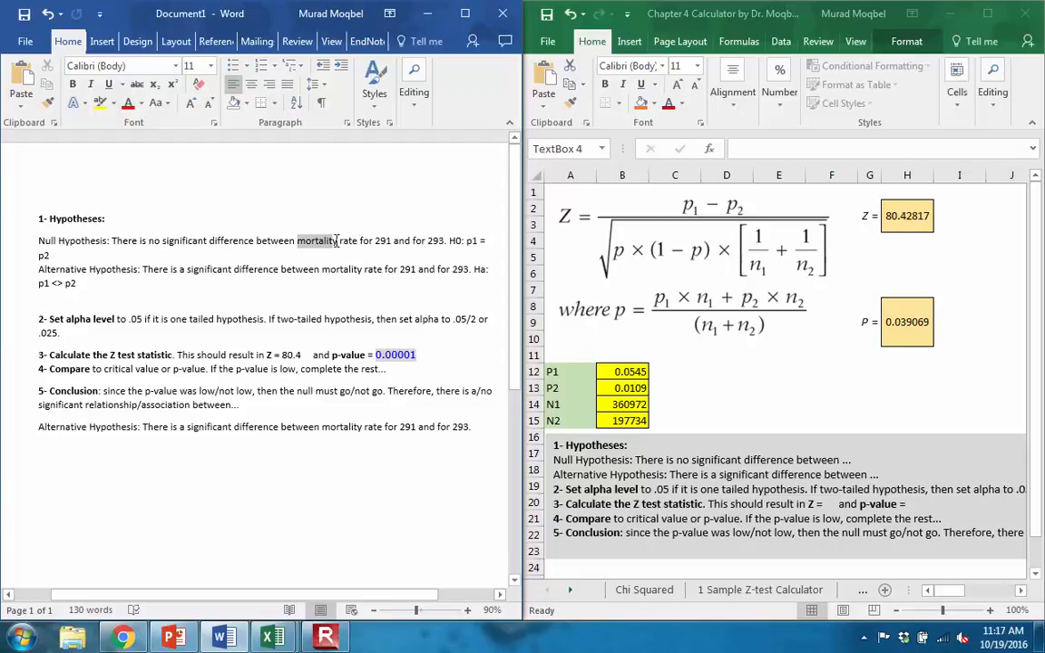
key("BackSpace")
type("ER a")
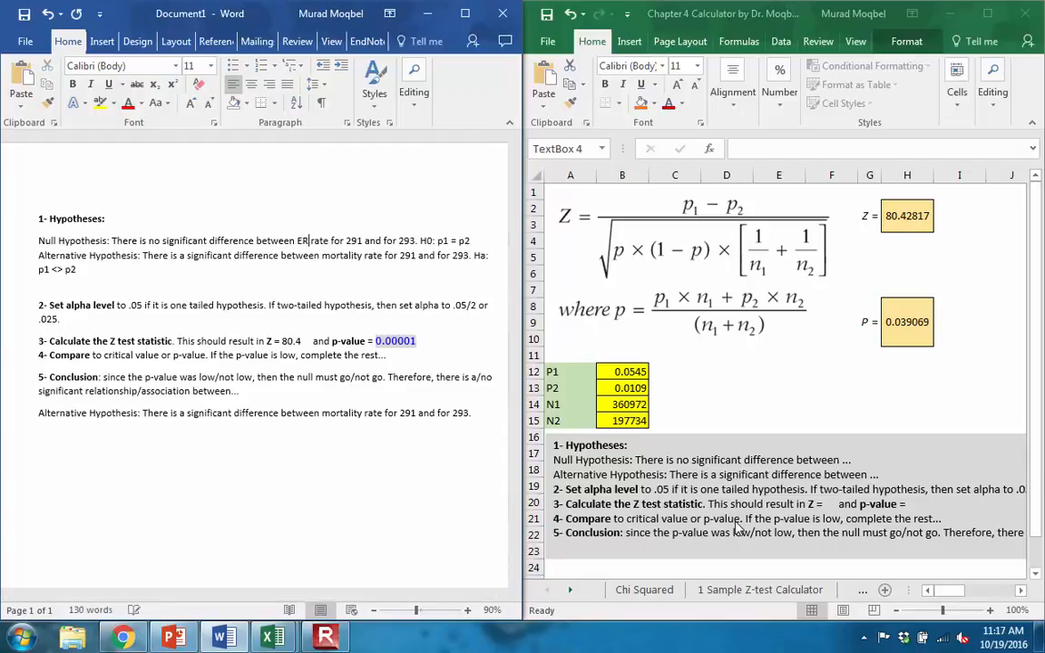
type("dmission ra")
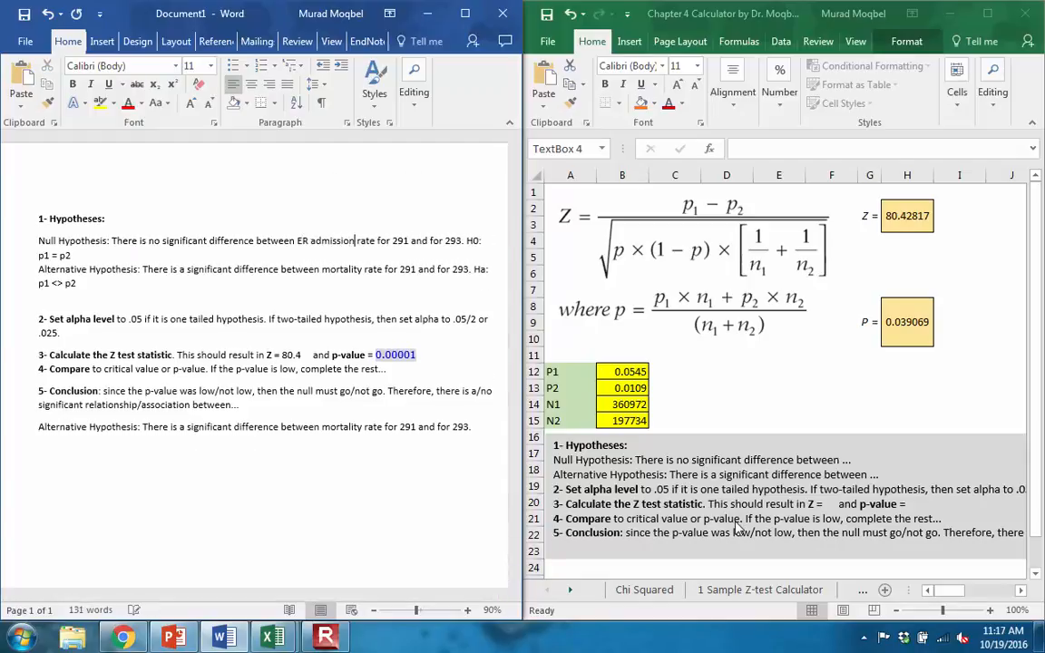
type("te")
key("BackSpace")
key("BackSpace")
key("BackSpace")
key("BackSpace")
key("BackSpace")
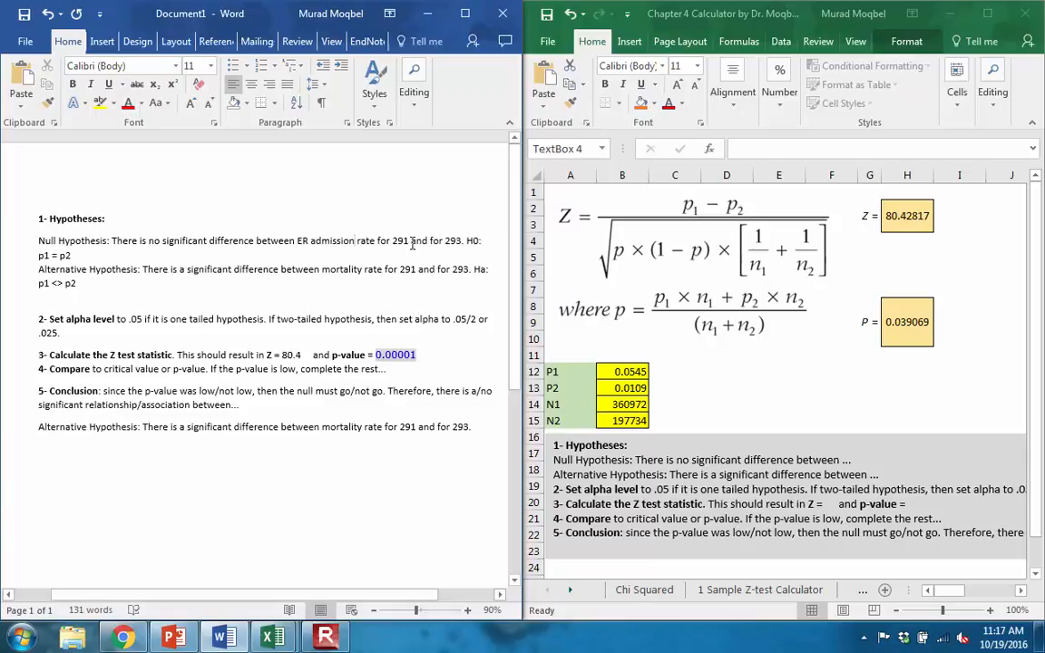
left_click(408, 240)
left_click(86, 260)
type(".")
- Reword the alternative hypothesis under 1- Hypotheses to compare the ER admission rate for 292 and 293
left_click_drag(297, 240, 318, 238)
key("ctrl+c")
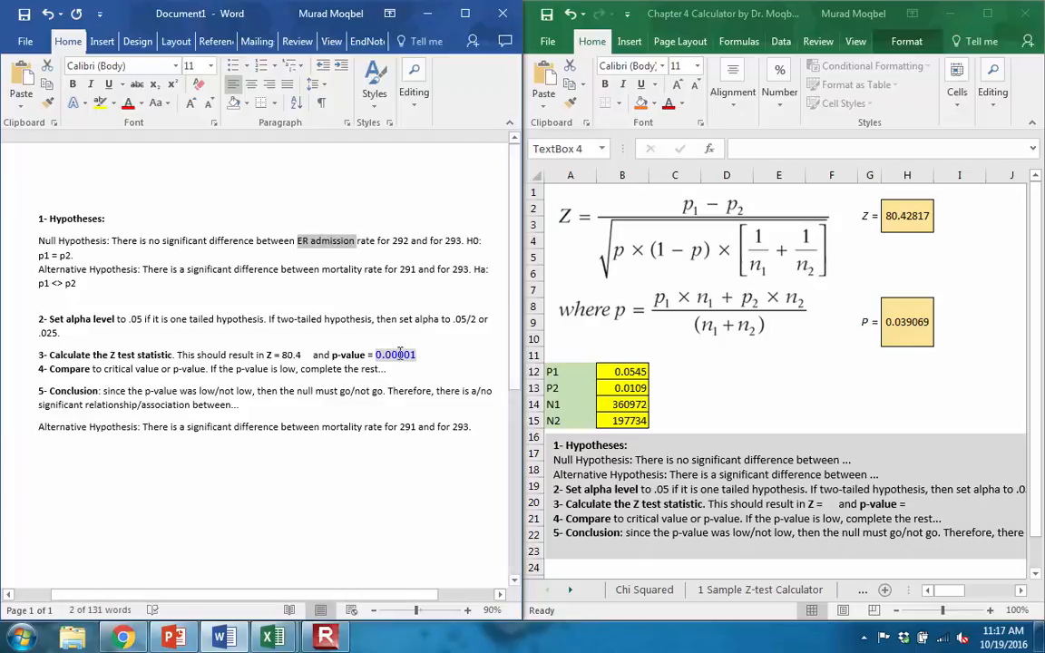
left_click_drag(361, 270, 325, 273)
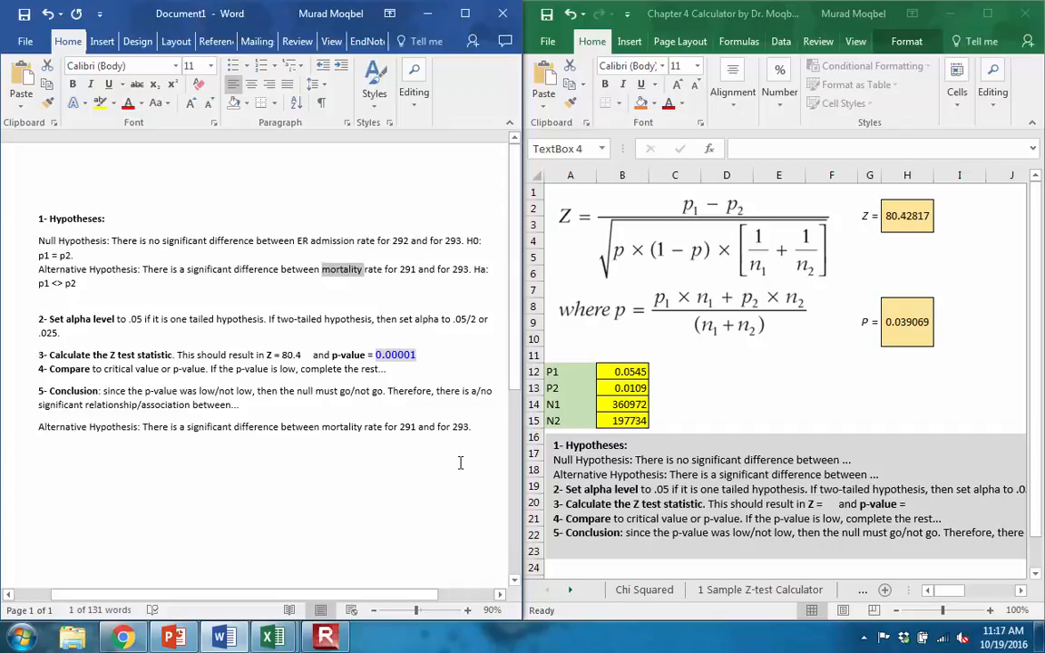
key("ctrl+v")
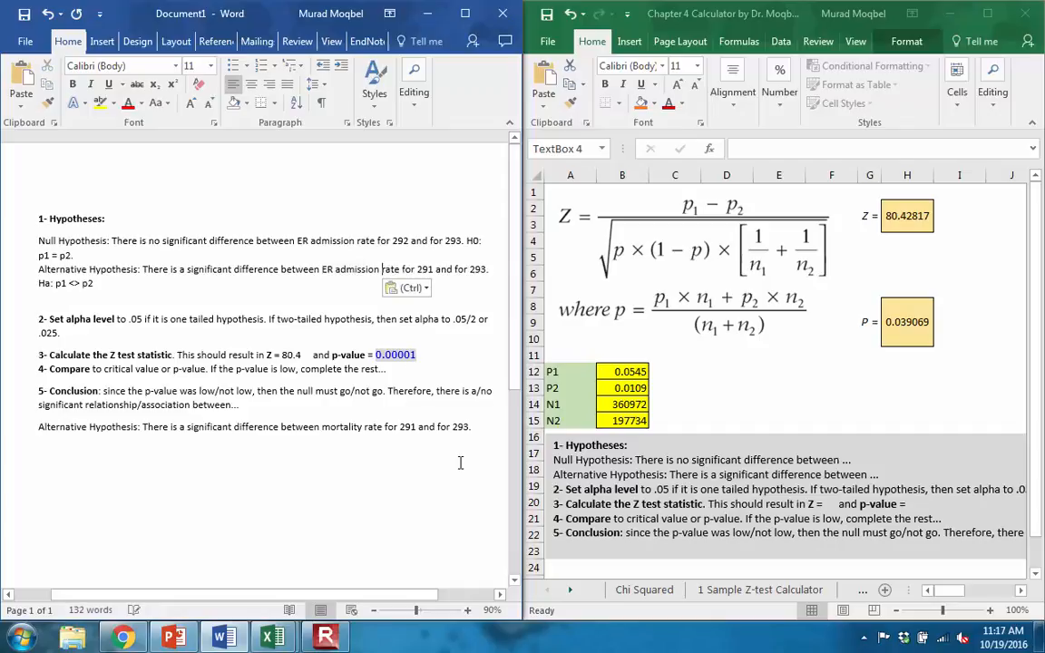
left_click(433, 268)
key("BackSpace")
type("2")
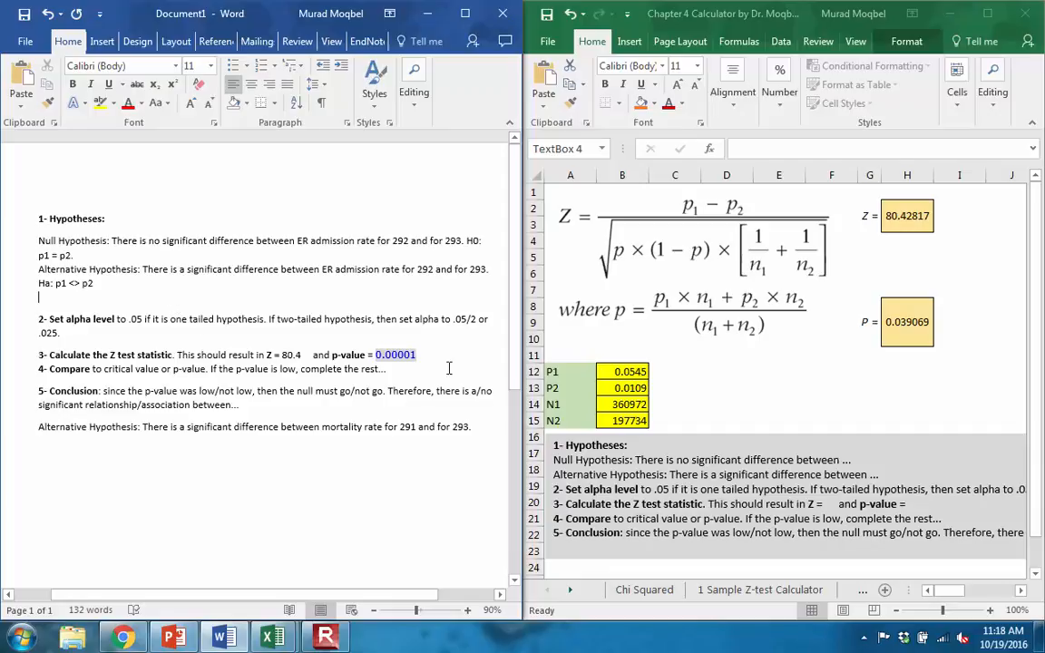
- Delete the old Z and p-value figures from the Calculate the Z test statistic line
double_click(291, 355)
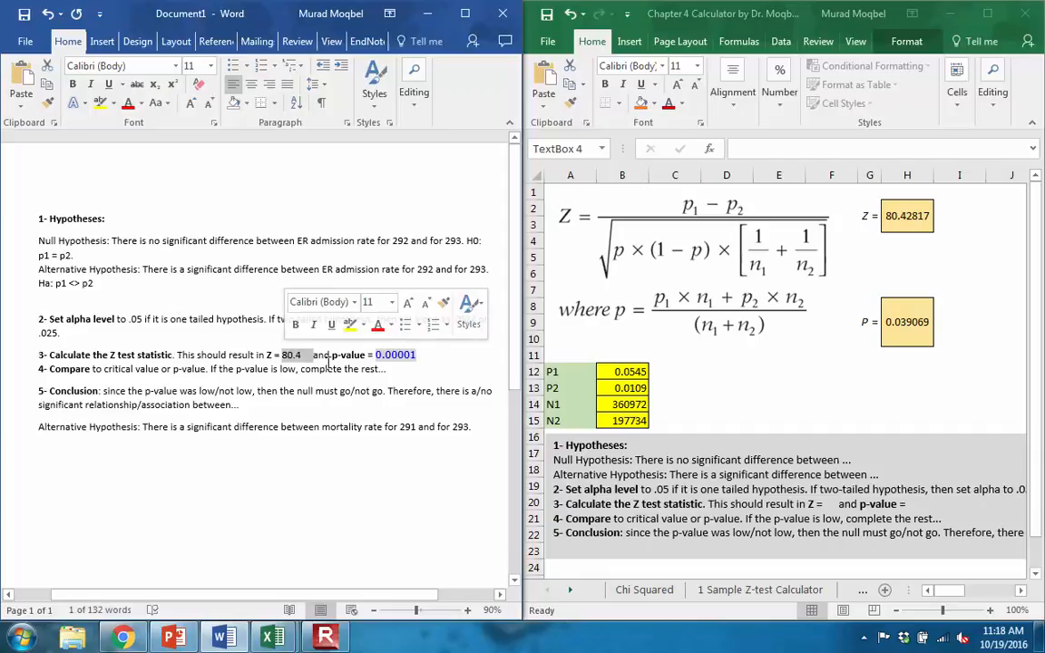
key("Delete")
left_click_drag(387, 357, 349, 356)
key("Delete")
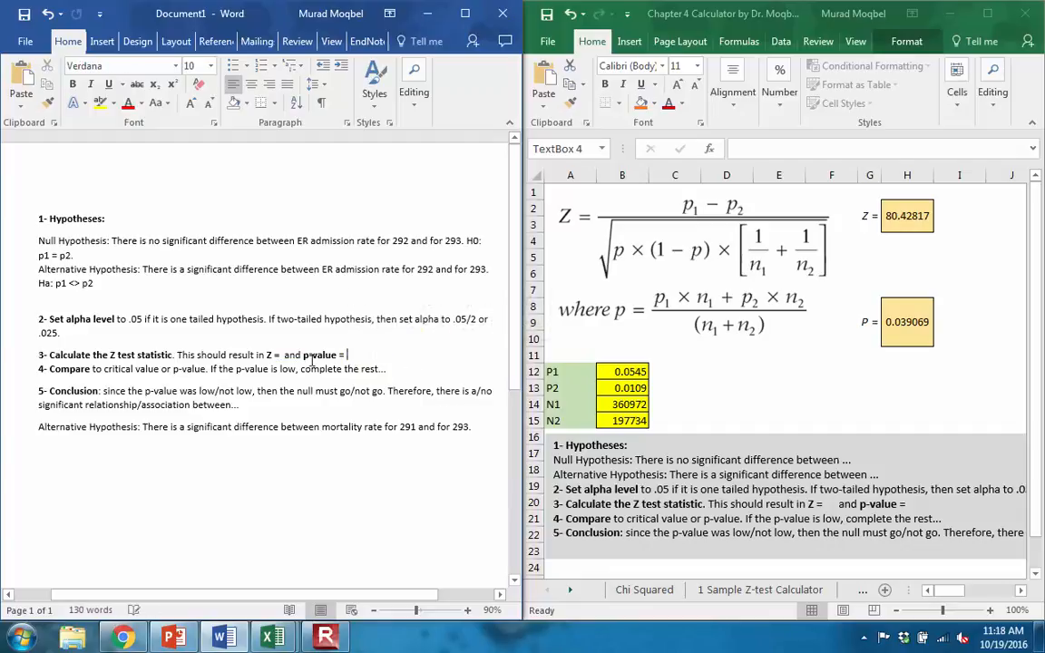
left_click(284, 356)
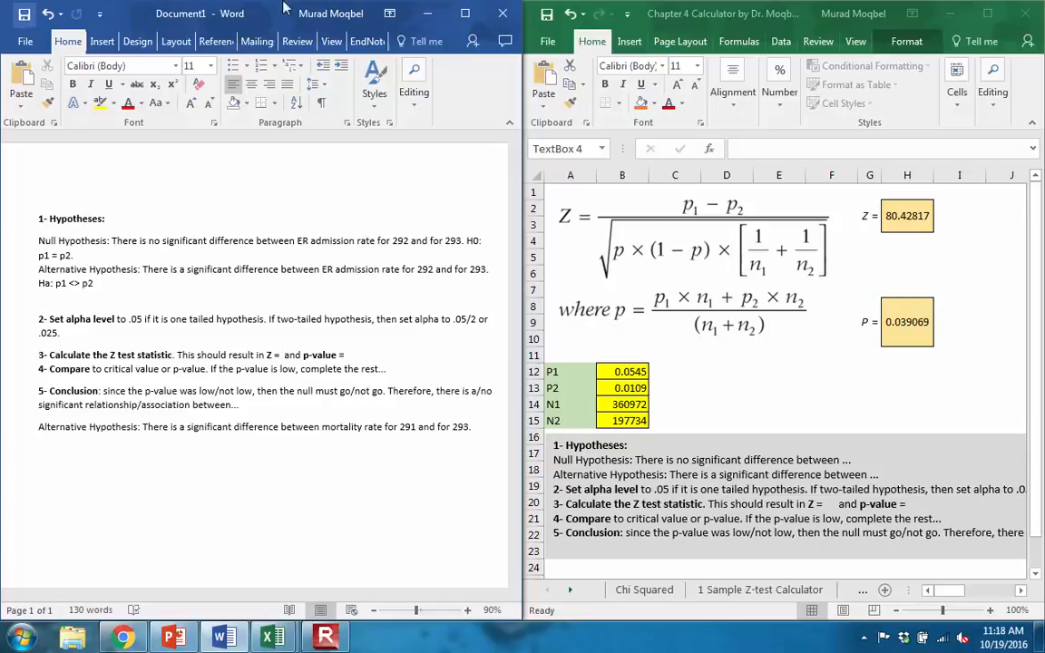
- Minimize the Word document to reveal the CHF Data PivotTable, and set P1 in the calculator to .403
left_click(426, 17)
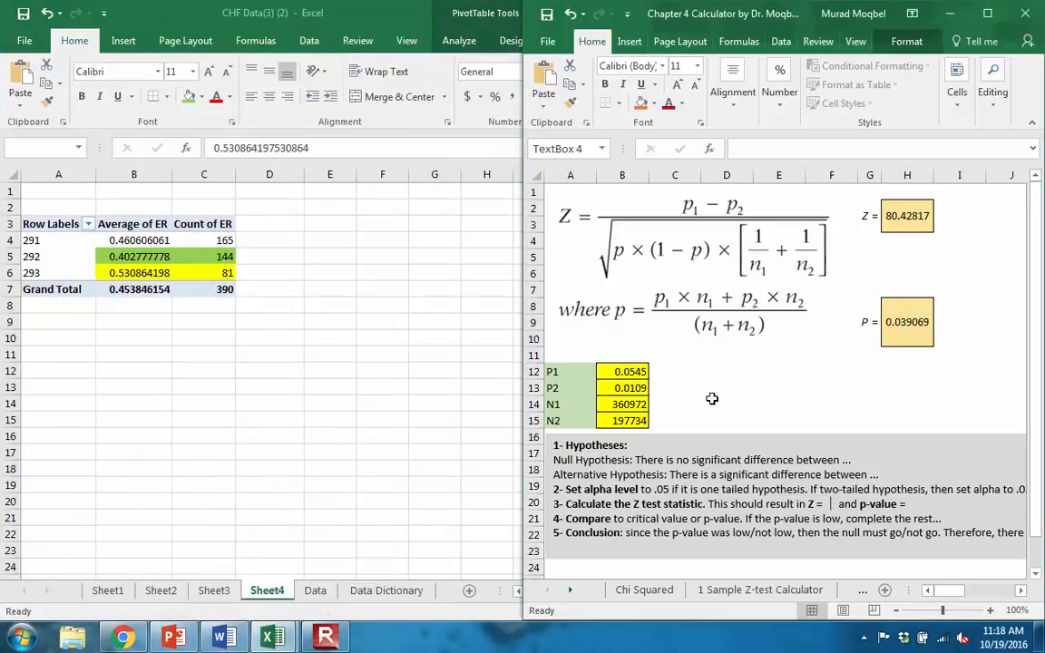
left_click(626, 372)
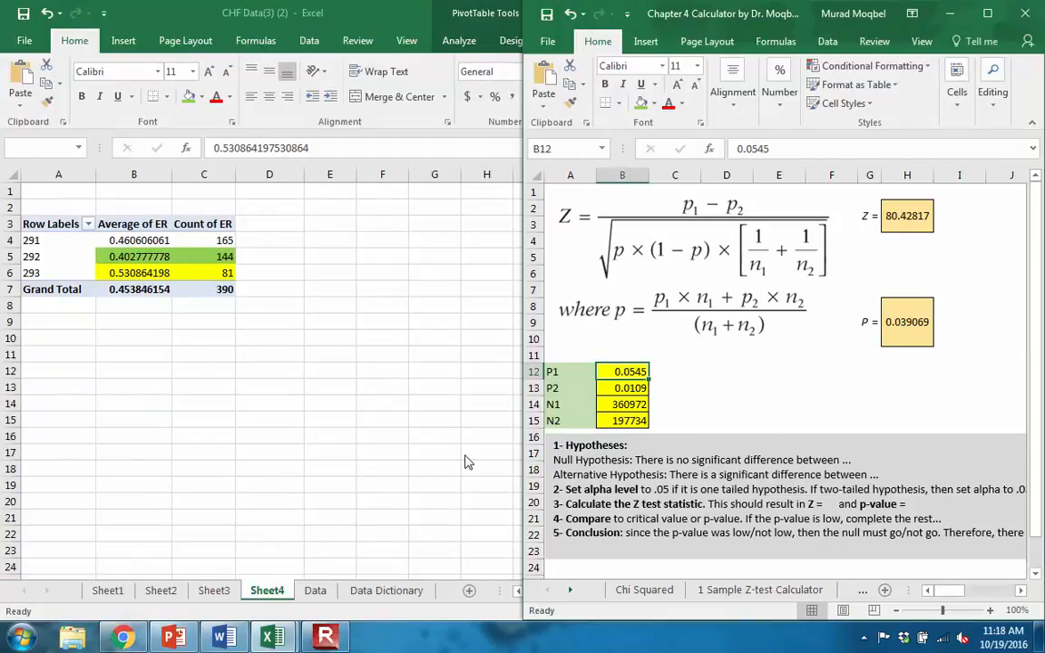
type(".40")
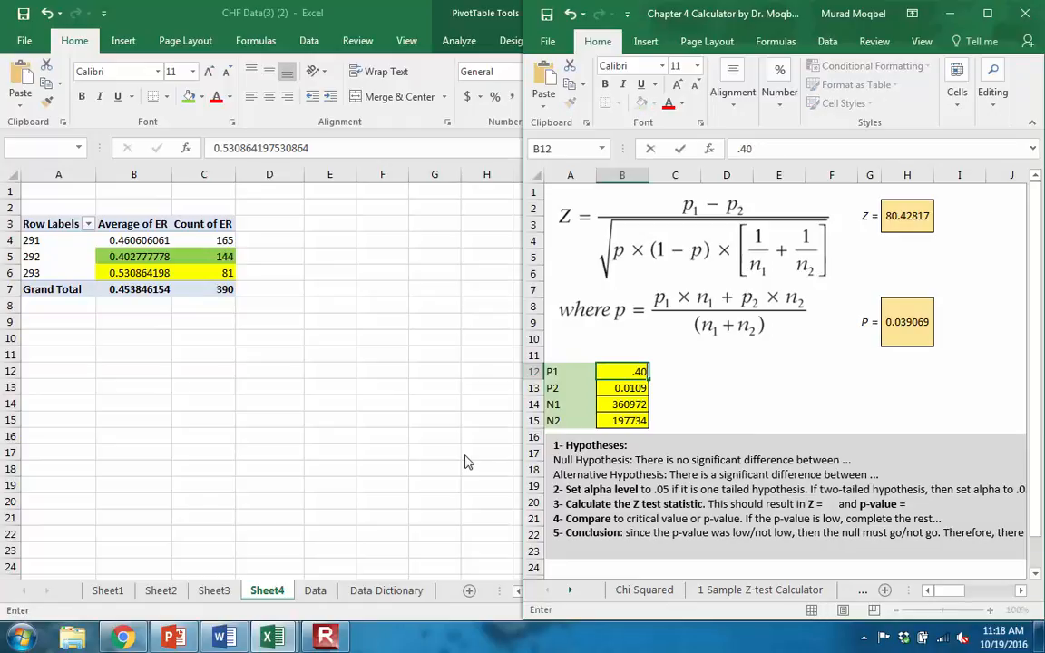
type("3")
key("Return")
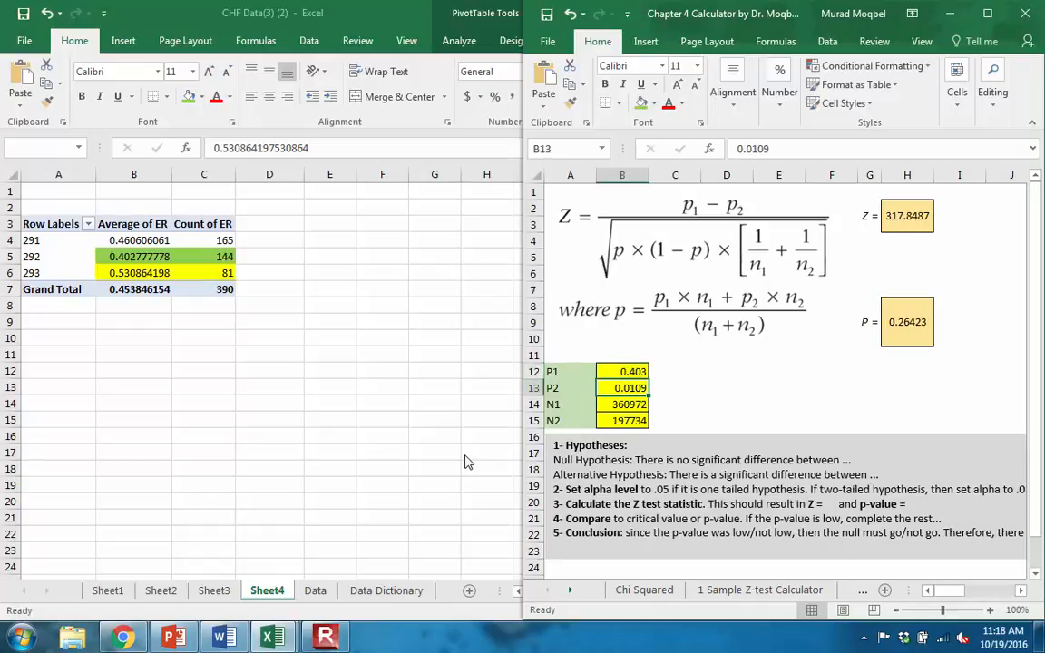
- In the calculator workbook, set P2 to .531, N1 to 144 and N2 to 81 for the two-sample Z-test
type(".")
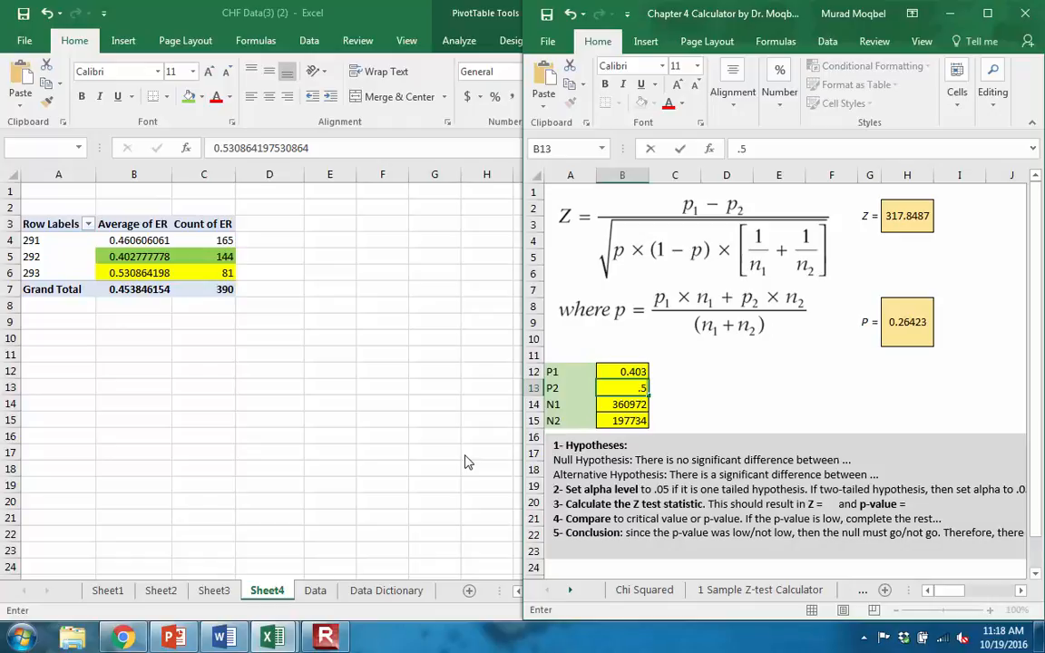
type("531")
key("Return")
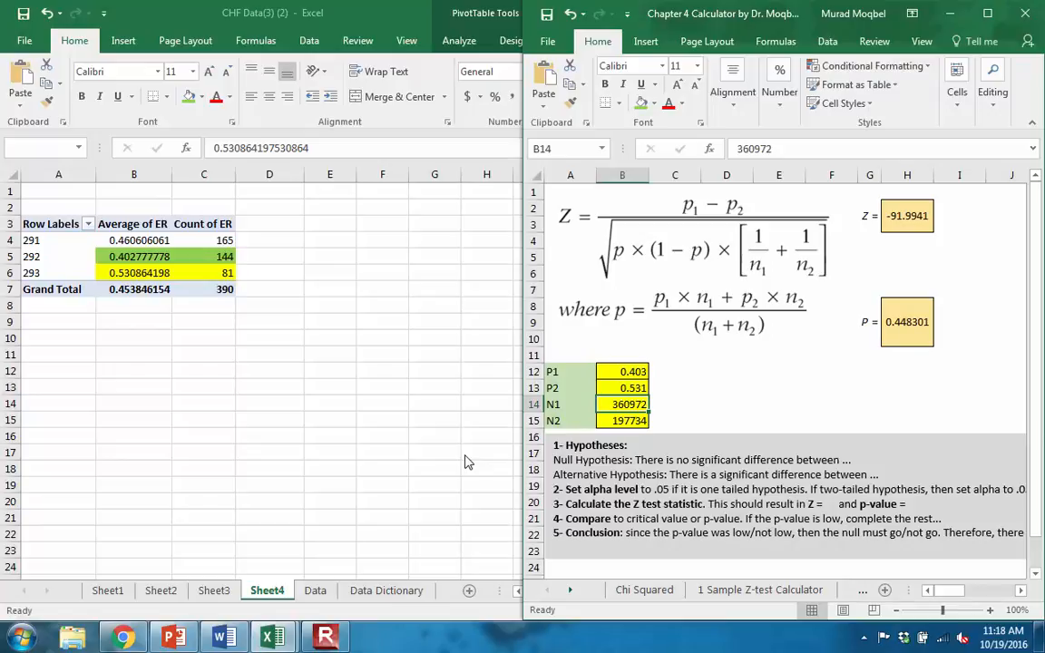
type("144")
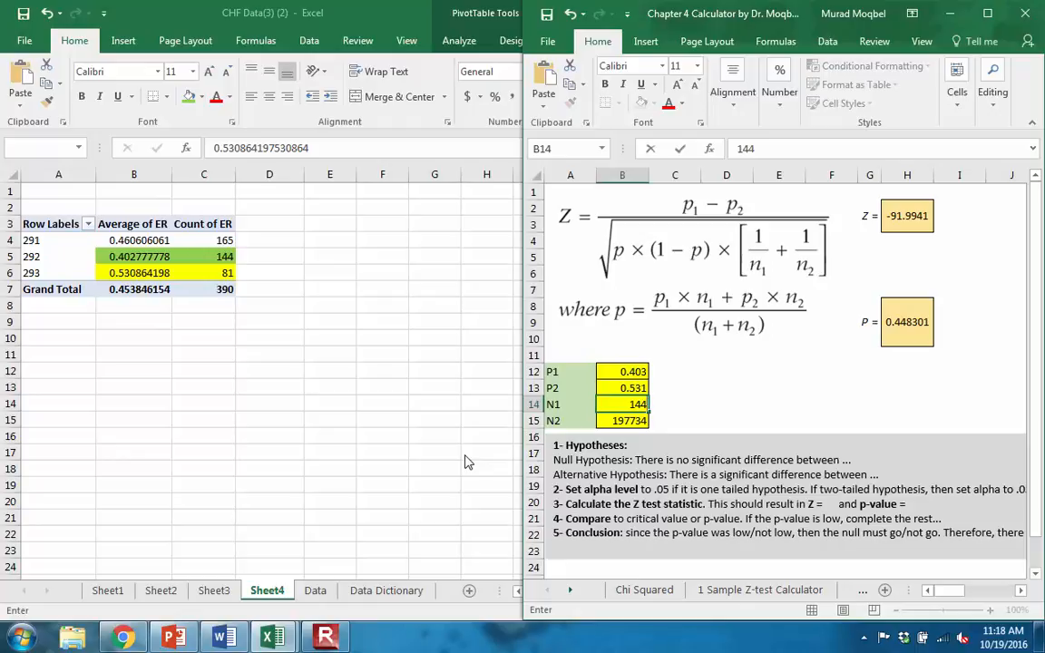
key("Return")
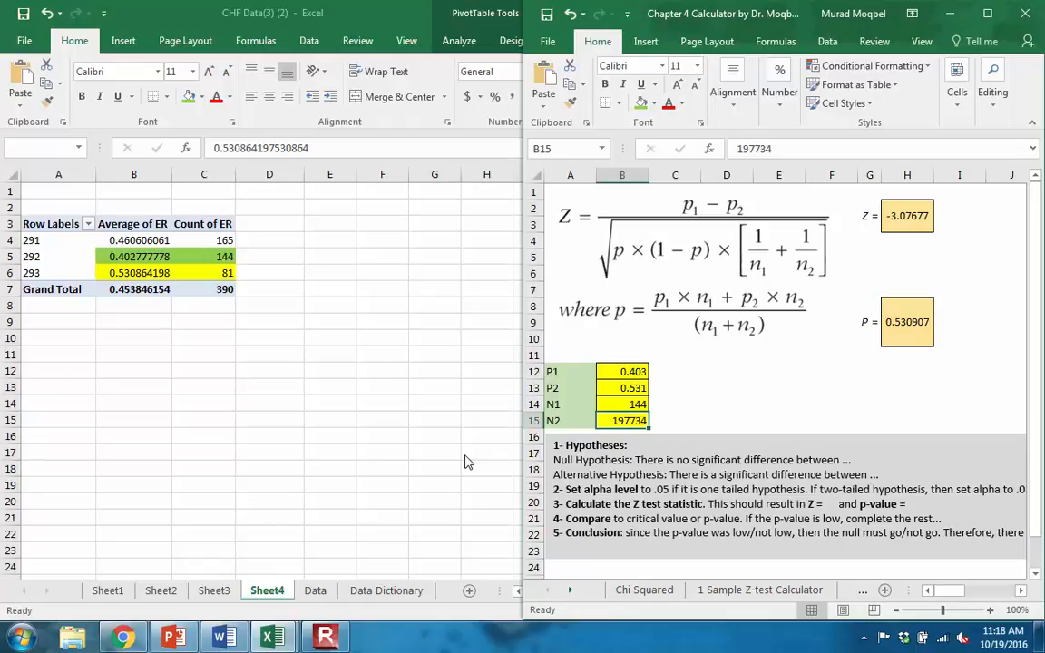
type("81")
key("Return")
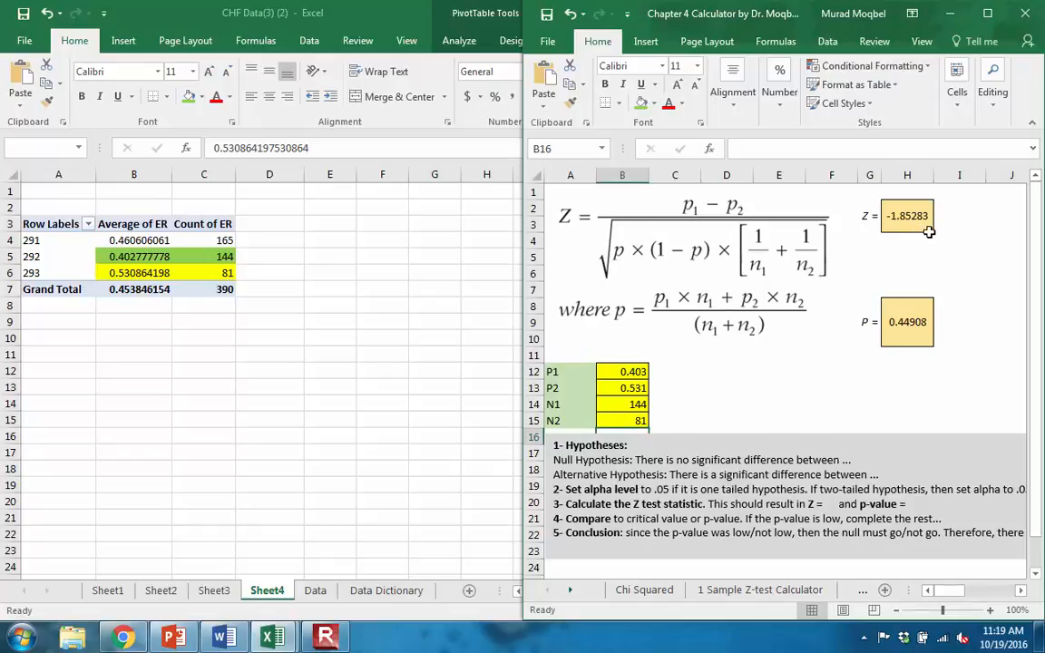
- Switch to Chrome, bring up the P Value from Z Score Calculator page and dock it beside the calculator workbook
left_click(181, 639)
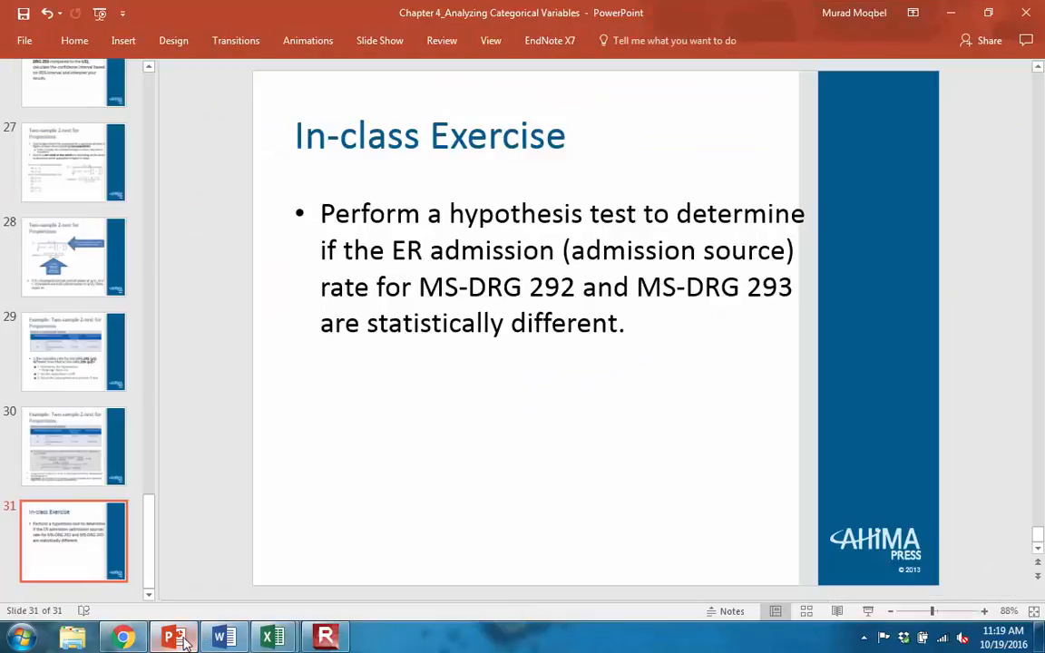
left_click(182, 639)
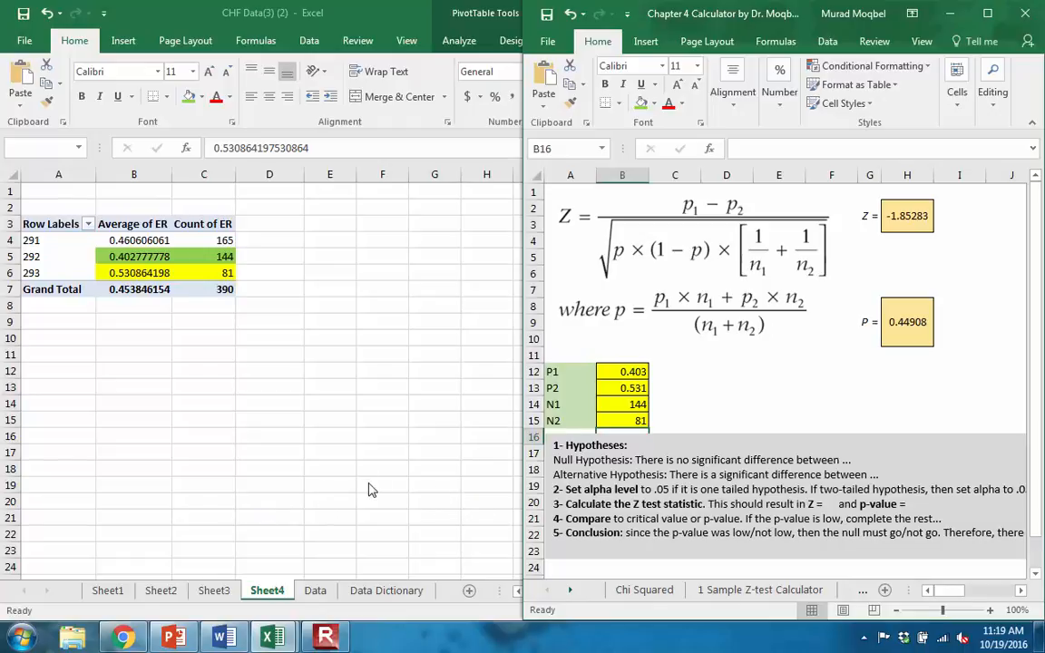
left_click(123, 639)
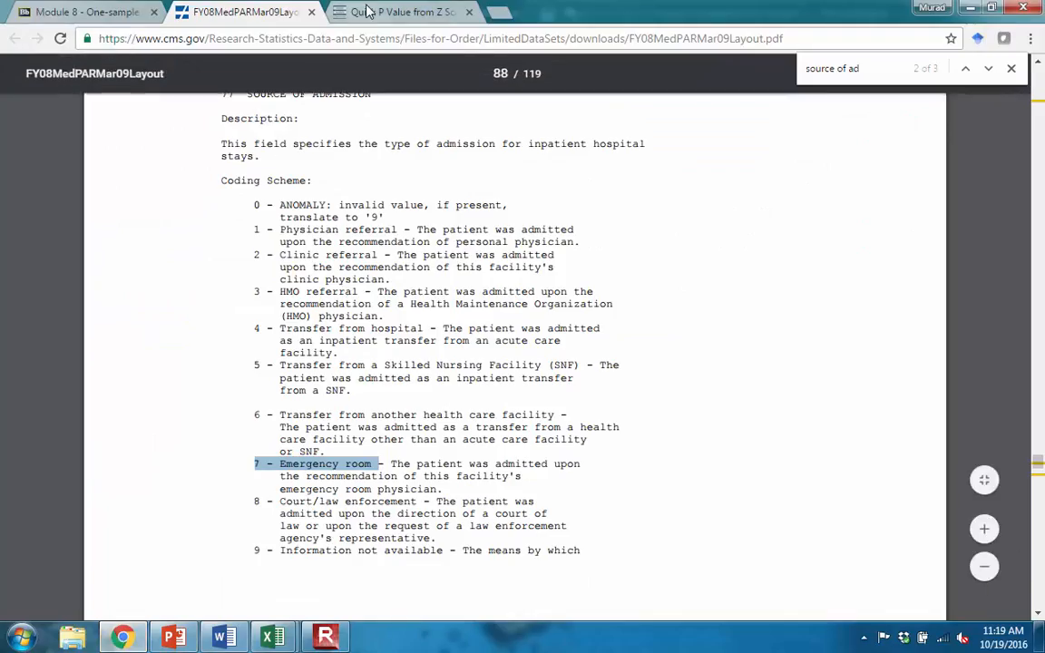
left_click(368, 11)
left_click(221, 11)
left_click(104, 12)
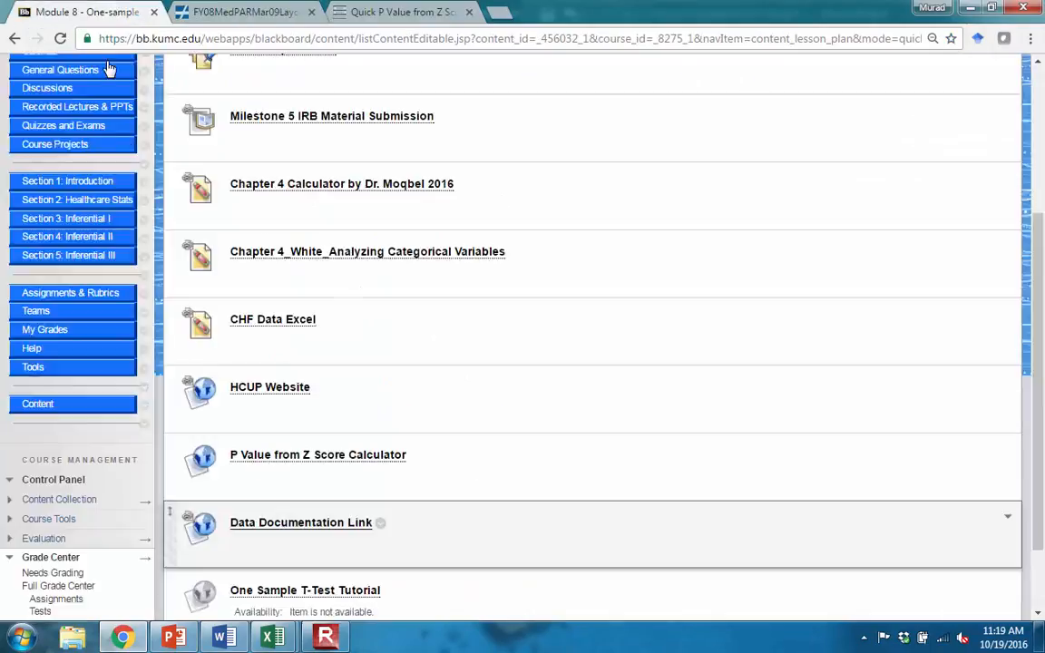
scroll(243, 363, "down", 1)
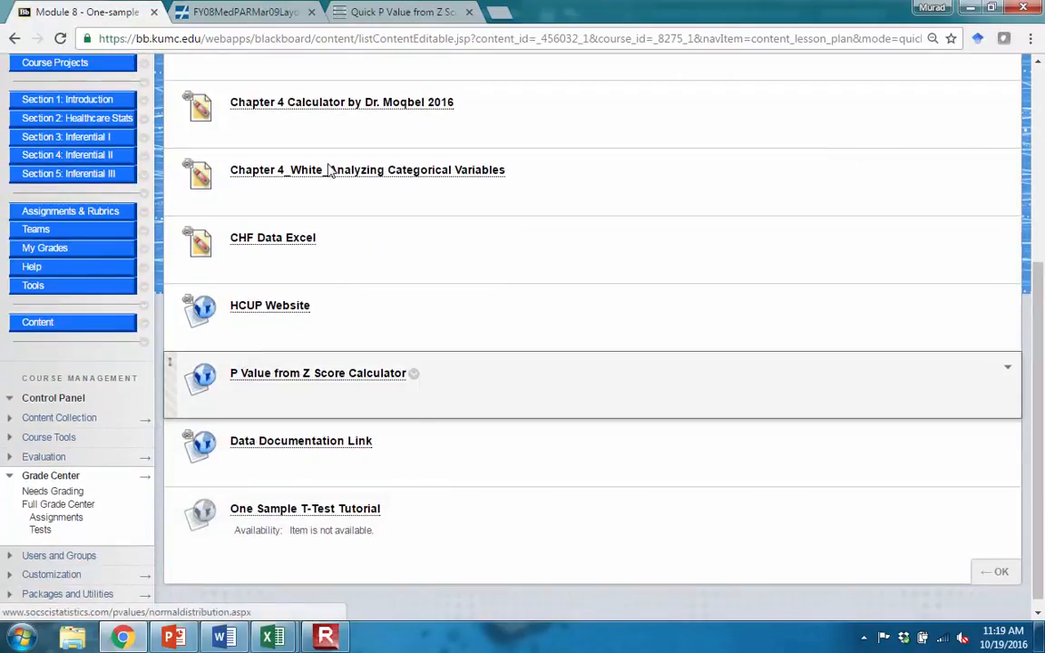
left_click(399, 12)
scroll(395, 79, "up", 2)
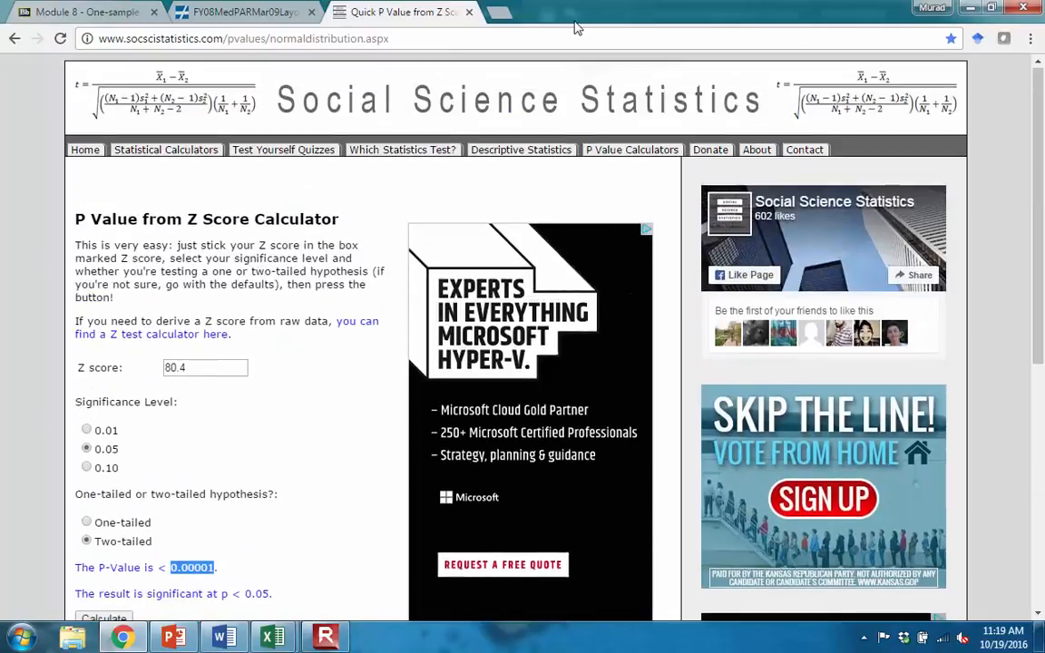
key("super+Left")
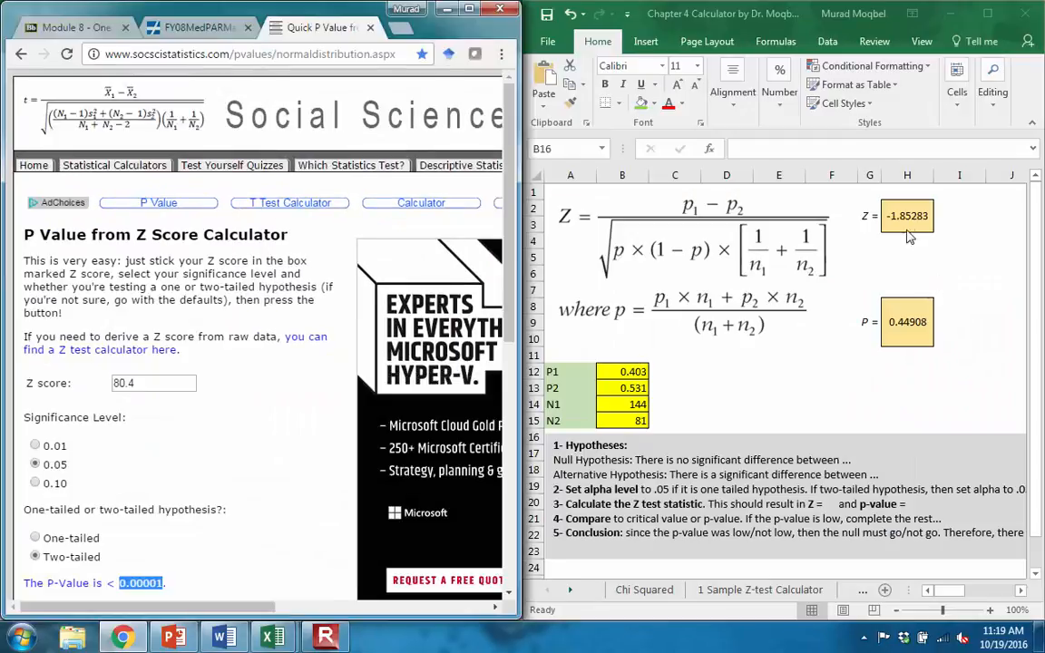
- Switch to the Word document and enter -1.85 as the Z value in the Calculate the Z test statistic line
left_click(903, 210)
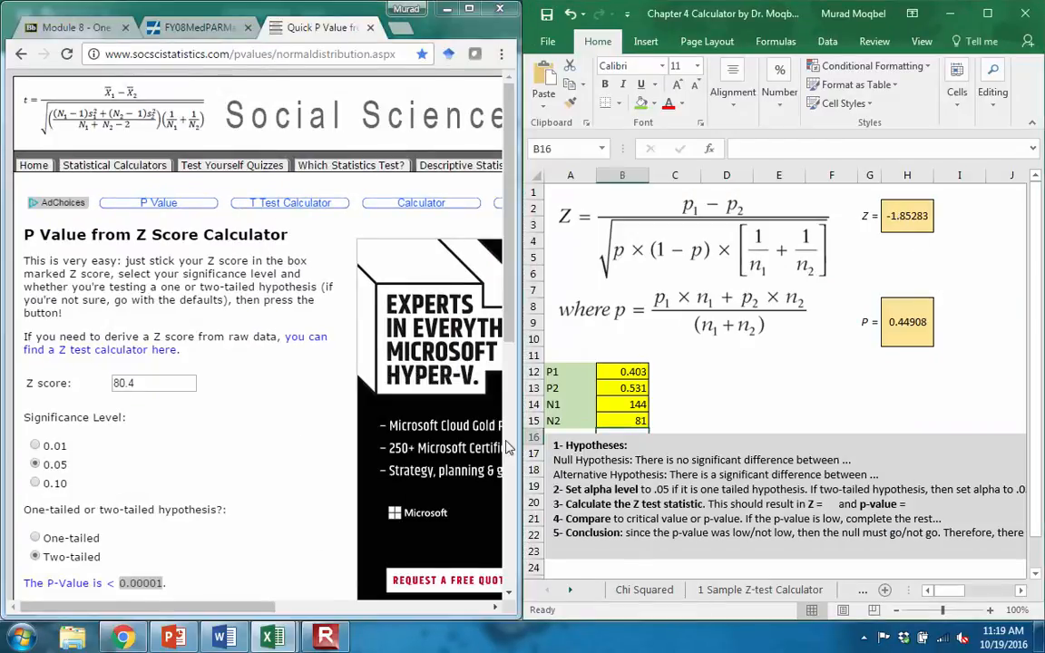
left_click(222, 639)
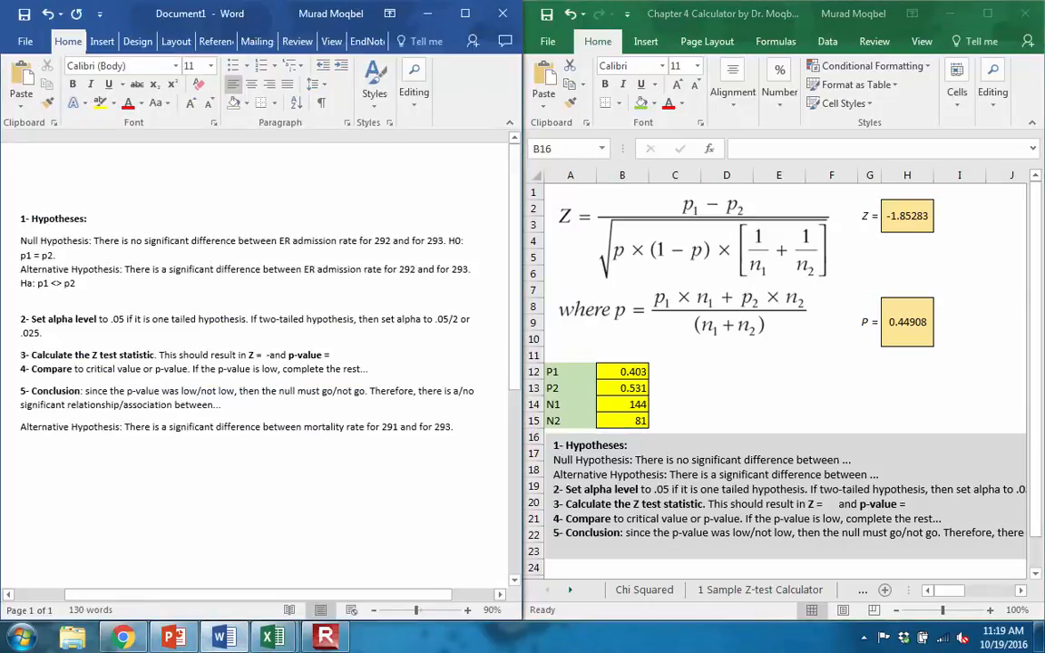
left_click(265, 355)
type("-1.85")
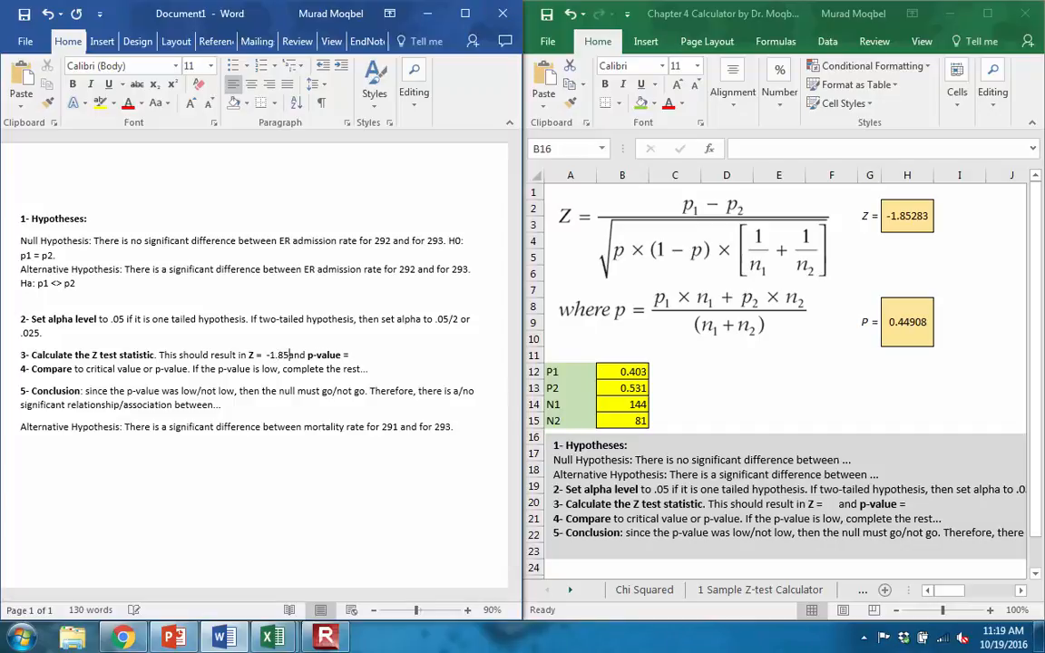
key("End")
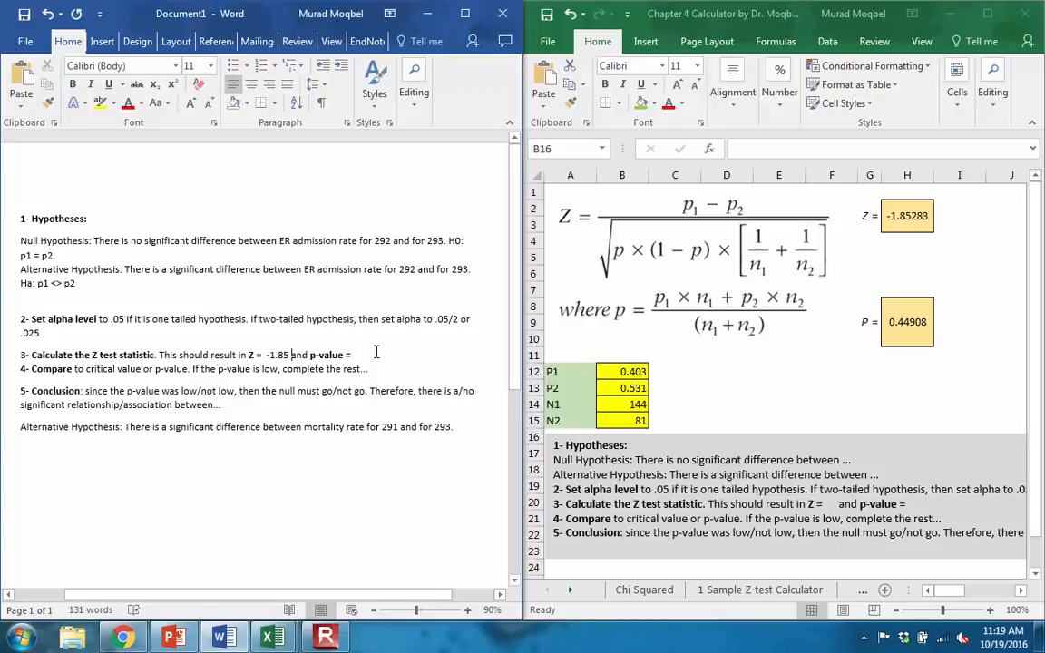
- Back in Chrome, calculate the two-tailed p-value for a Z score of -1.85 at the 0.05 significance level
left_click(124, 638)
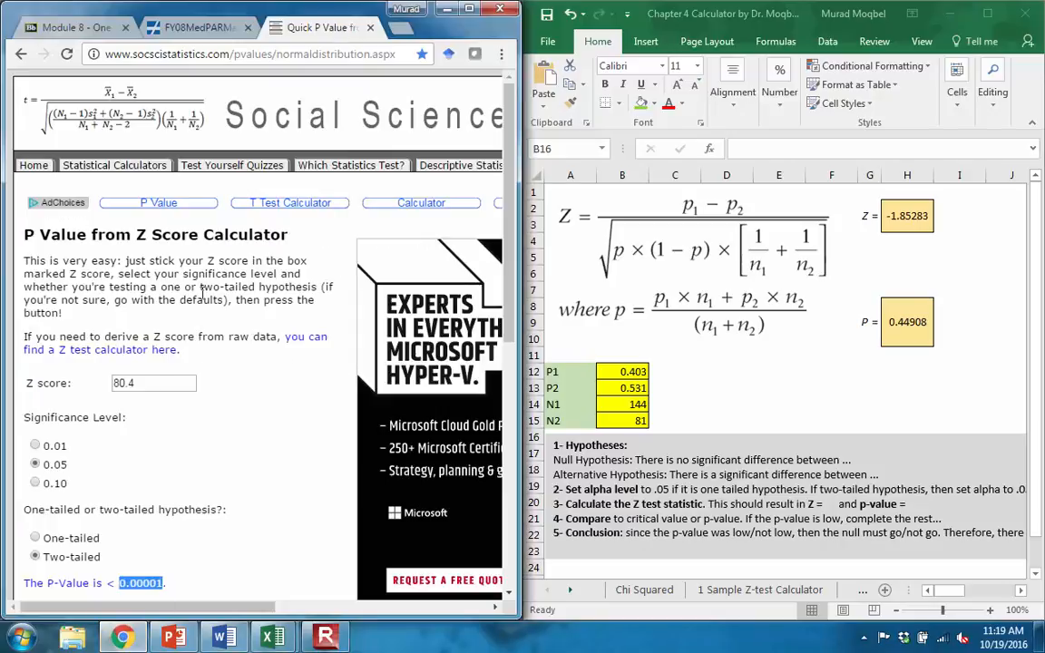
left_click_drag(147, 383, 66, 383)
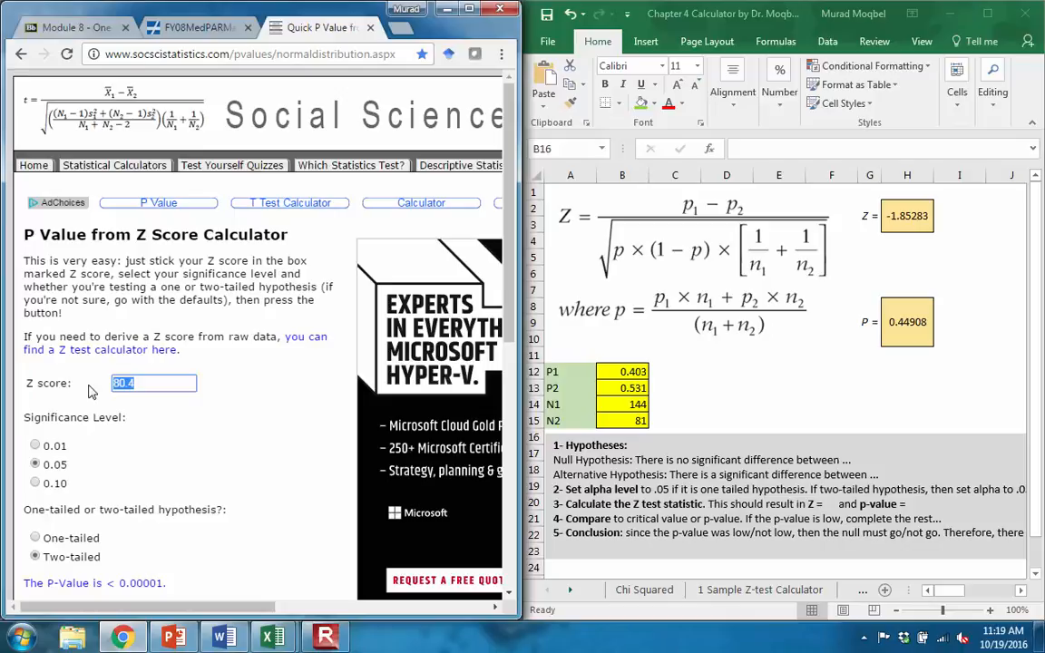
type("-1.")
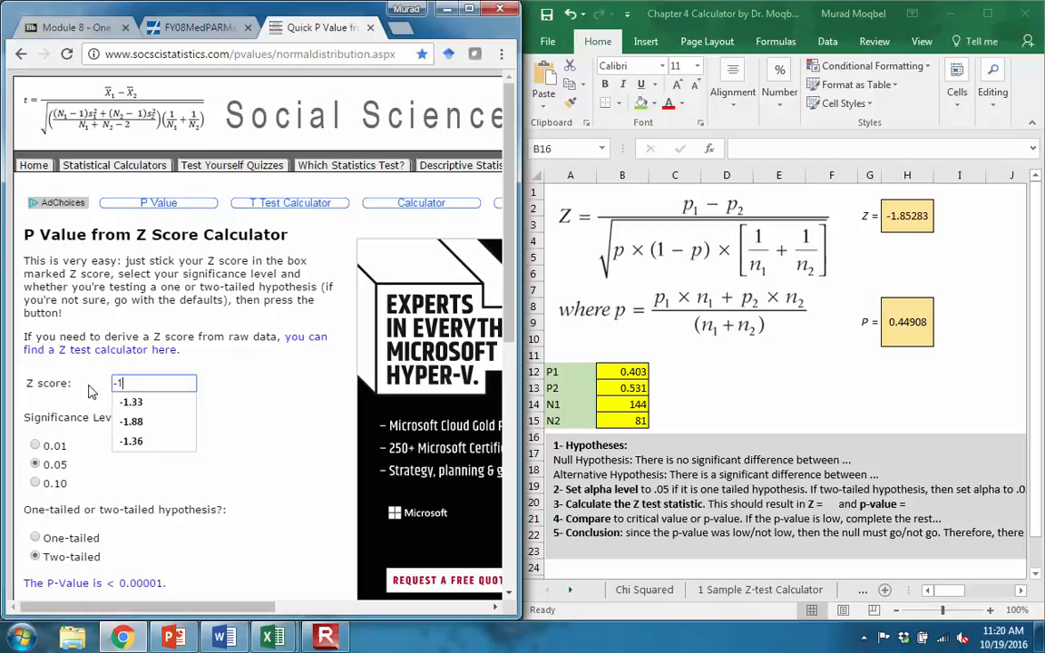
type("85")
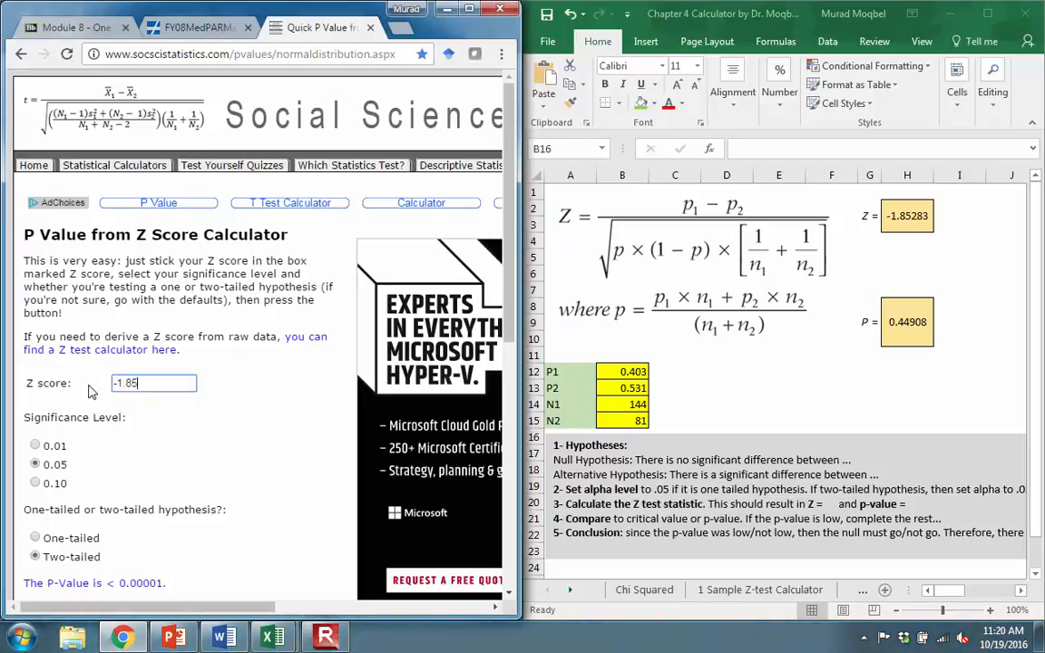
scroll(277, 408, "down", 3)
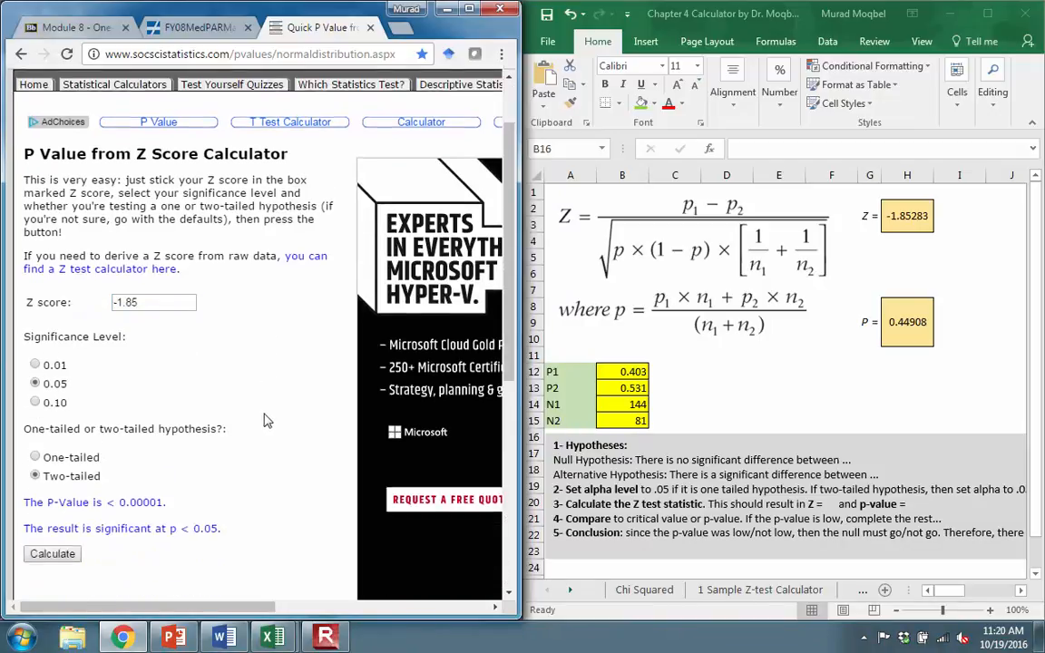
left_click(52, 472)
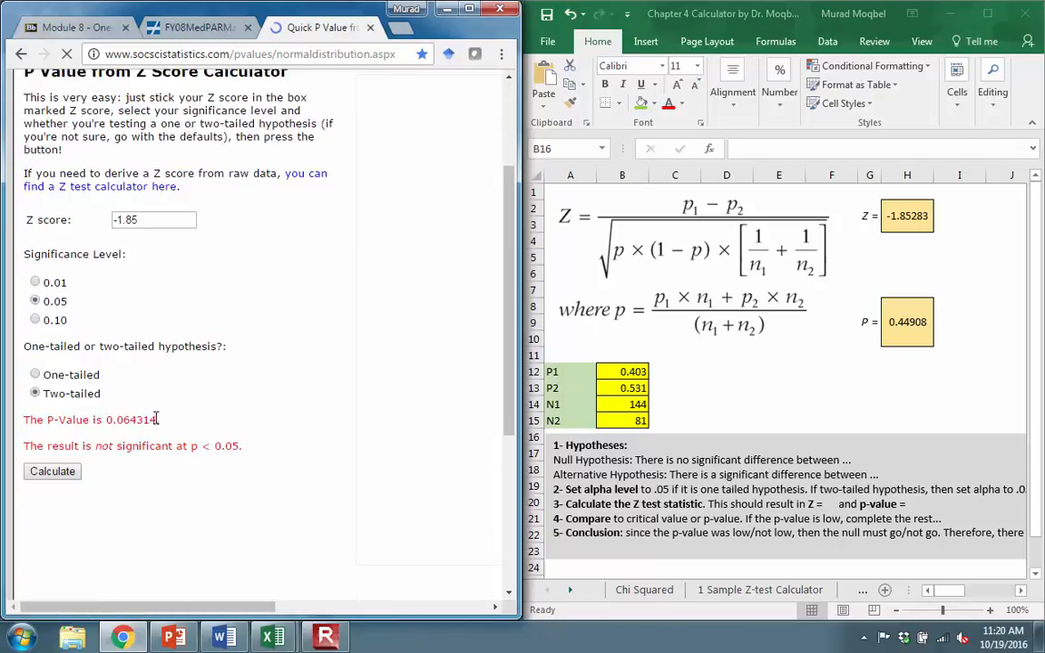
- Copy the calculated p-value 0.064314 into the Word document after "p-value =" in the Z test statistic line
left_click_drag(156, 419, 106, 422)
key("ctrl+c")
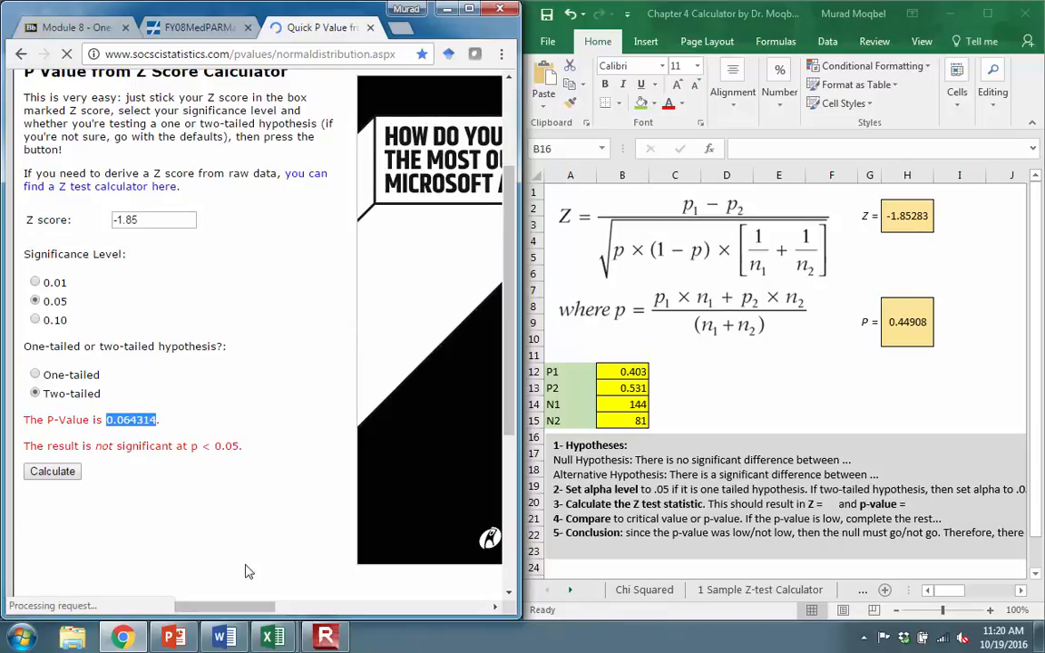
left_click(219, 638)
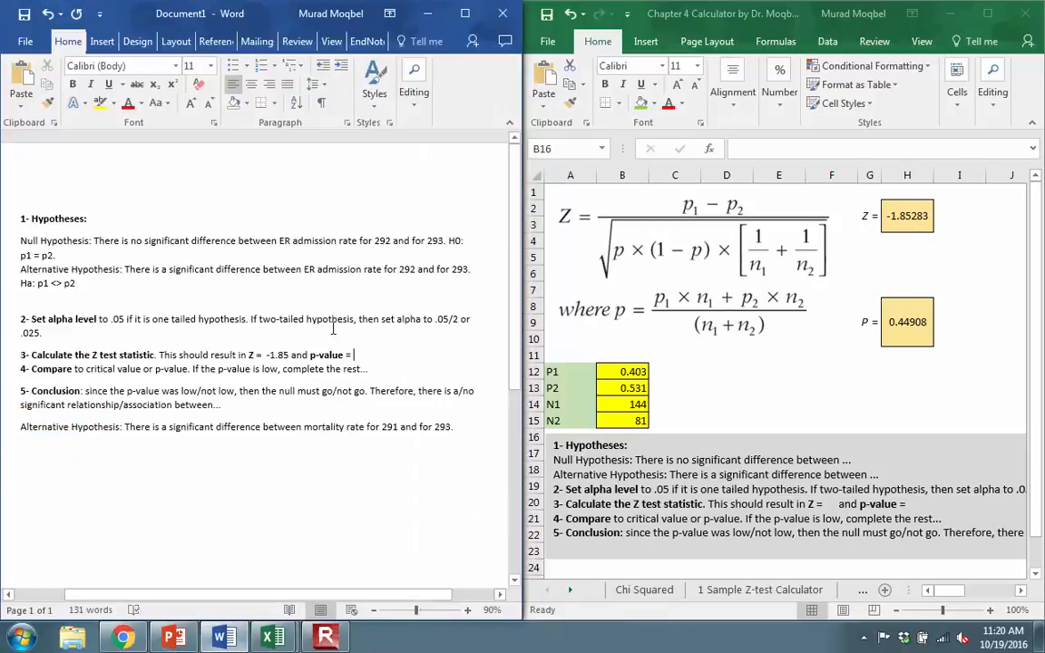
key("ctrl+v")
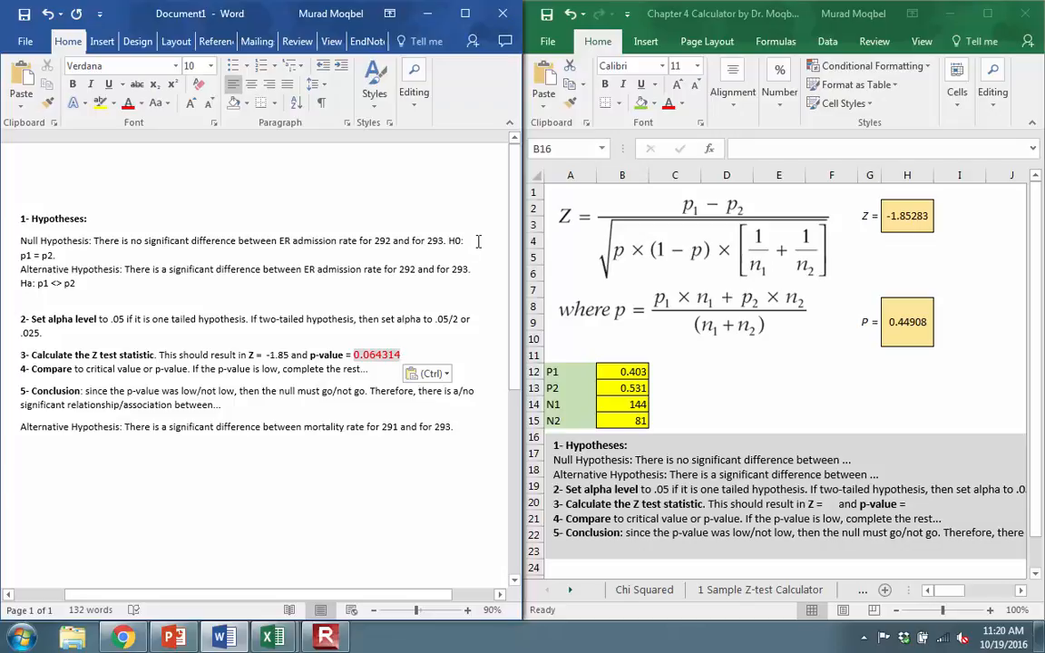
- Replace the last conclusion line with "There is no significant difference between ER admission rate for 292 and for 293." and switch to the PowerPoint exercise slide
left_click_drag(68, 255, 27, 234)
key("ctrl+c")
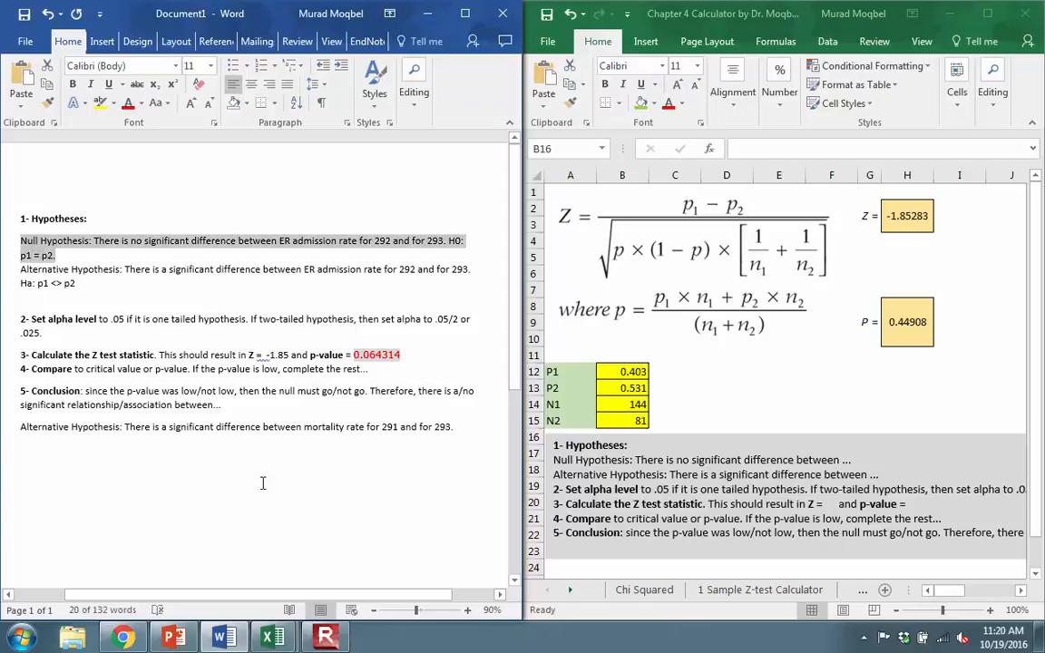
mouse_move(470, 429)
left_mouse_down()
mouse_move(23, 430)
mouse_move(458, 426)
left_mouse_up()
key("ctrl+v")
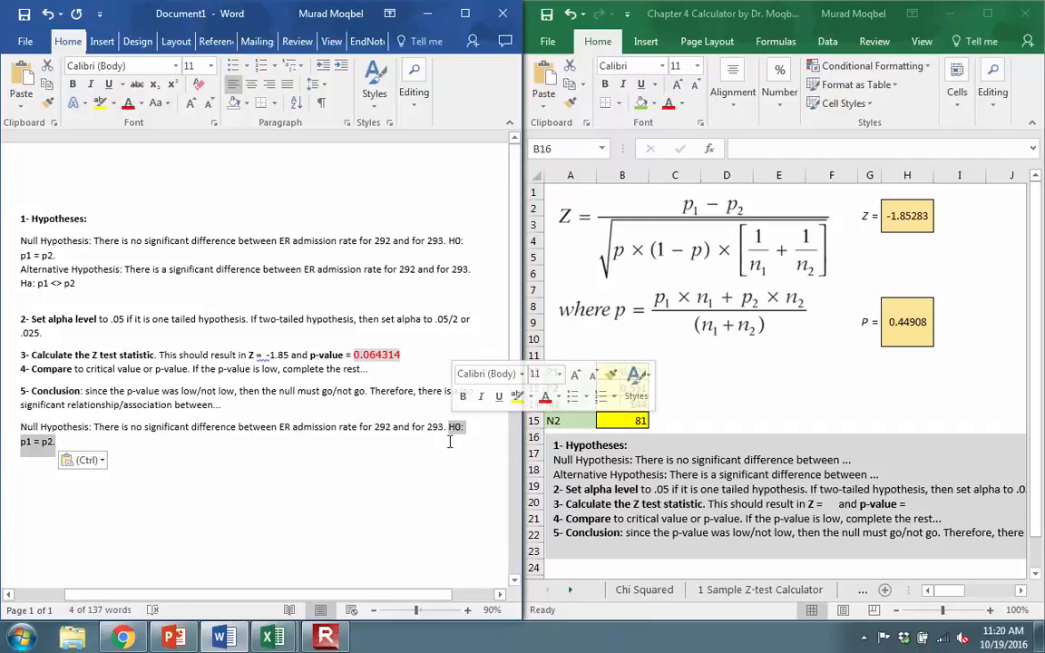
key("BackSpace")
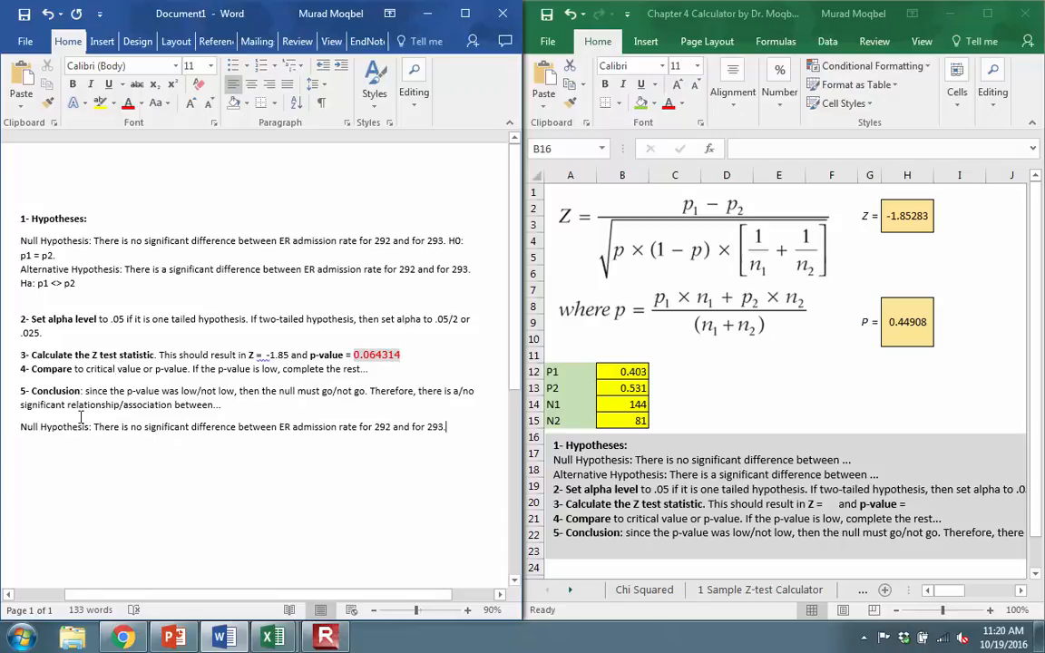
left_click_drag(95, 425, 26, 432)
key("BackSpace")
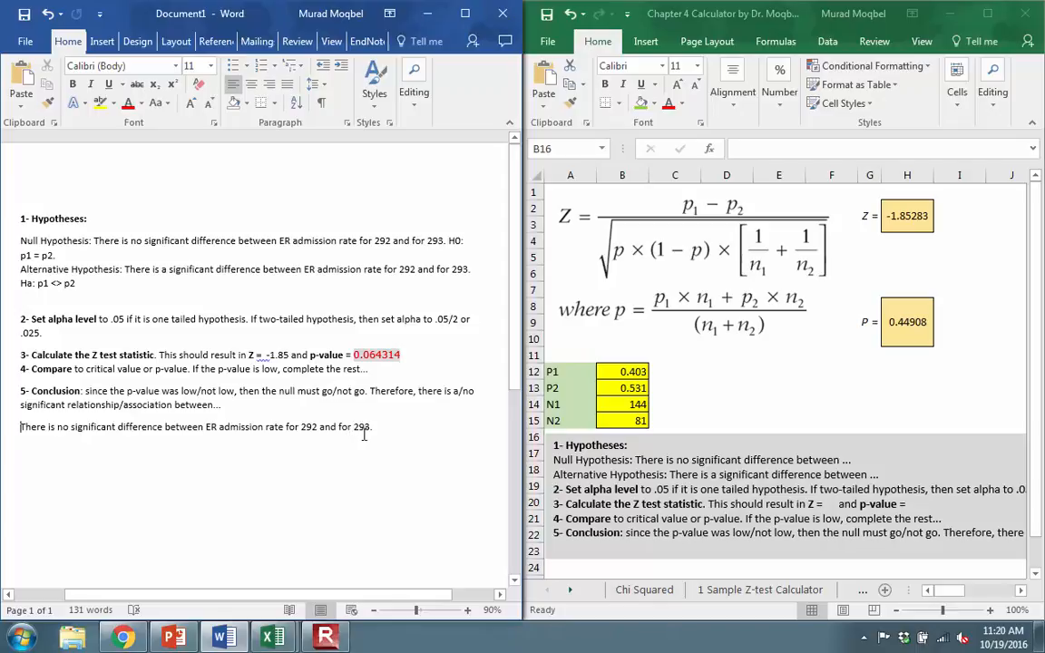
left_click(372, 459)
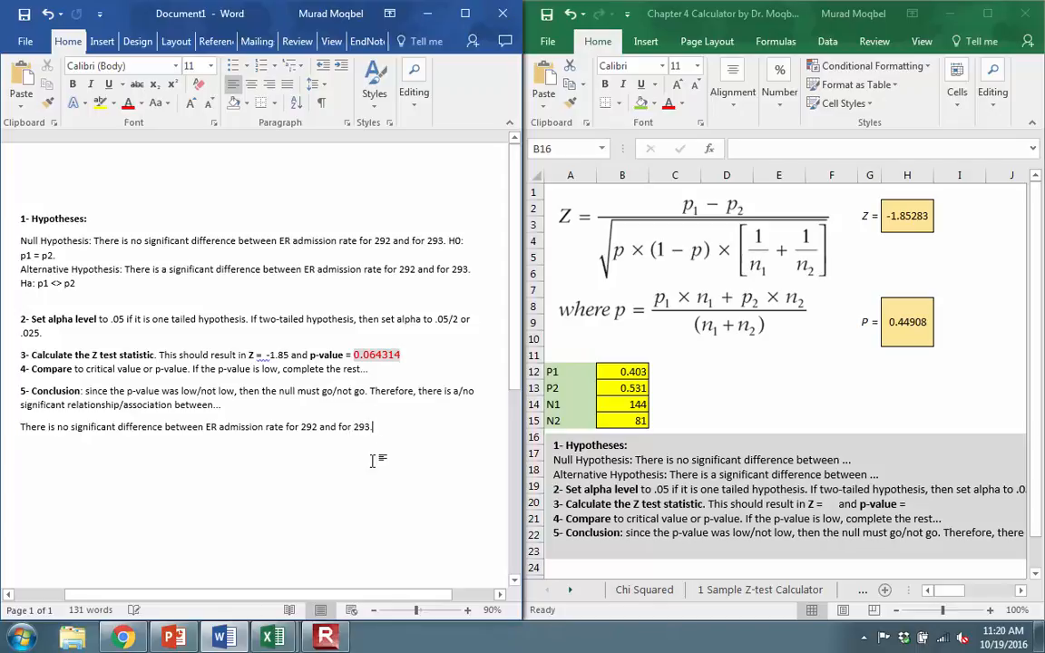
left_click(168, 638)
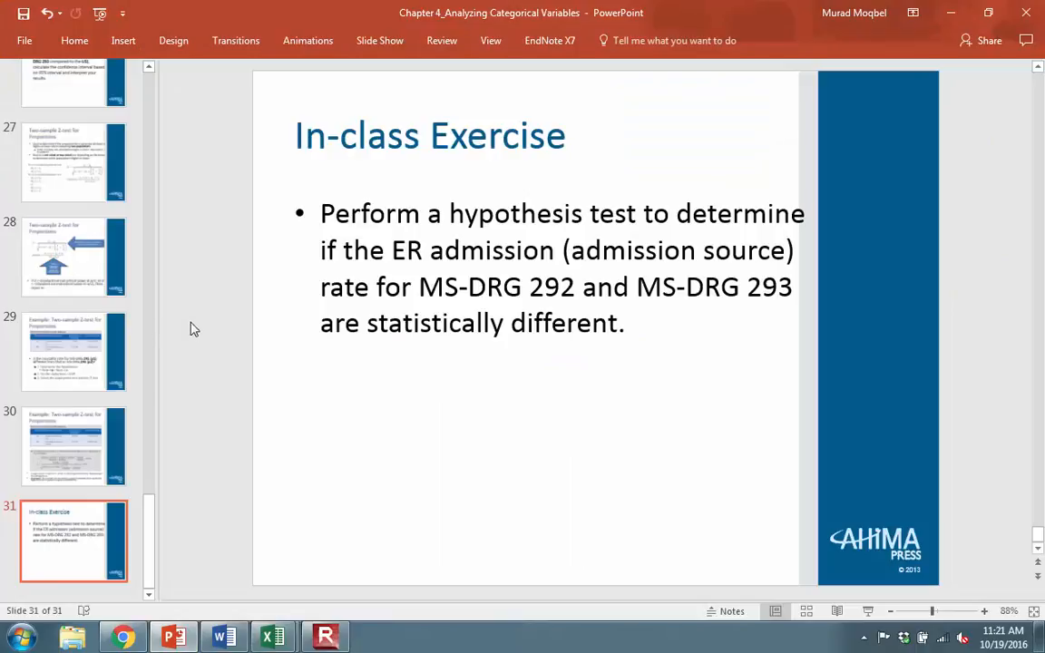